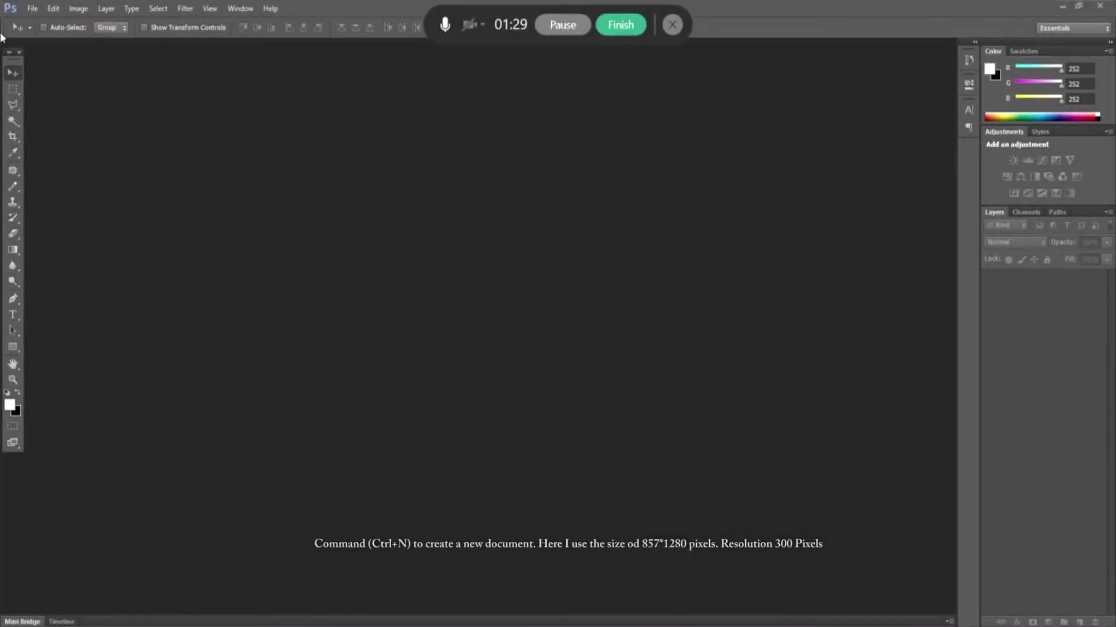
Create a white 857 × 1280 px document titled 'Movie Poster'.
click(31, 8)
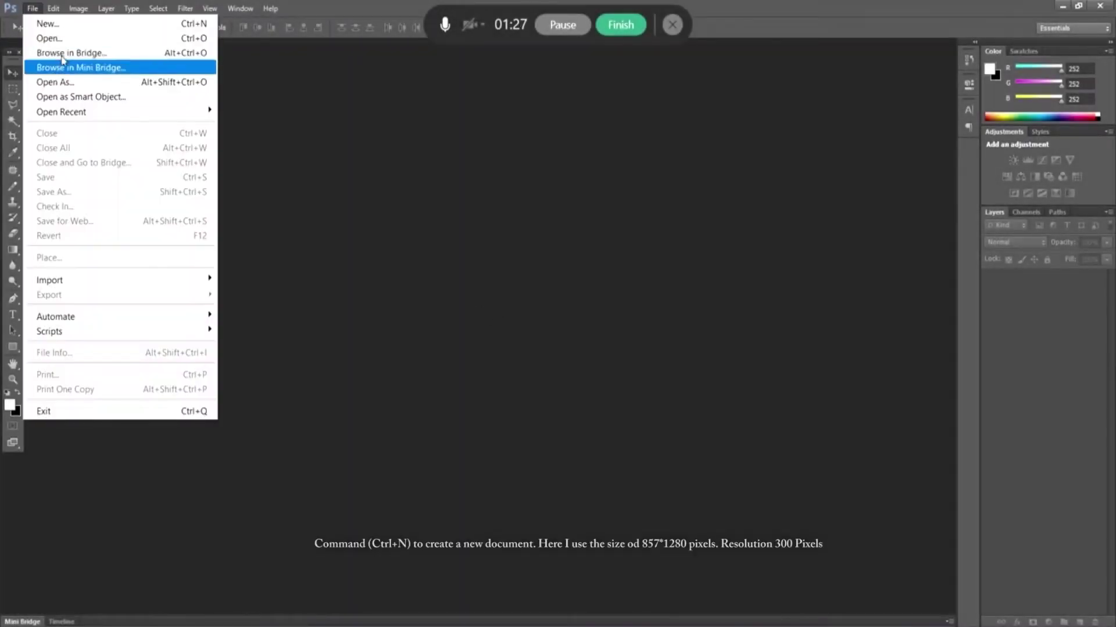
click(78, 25)
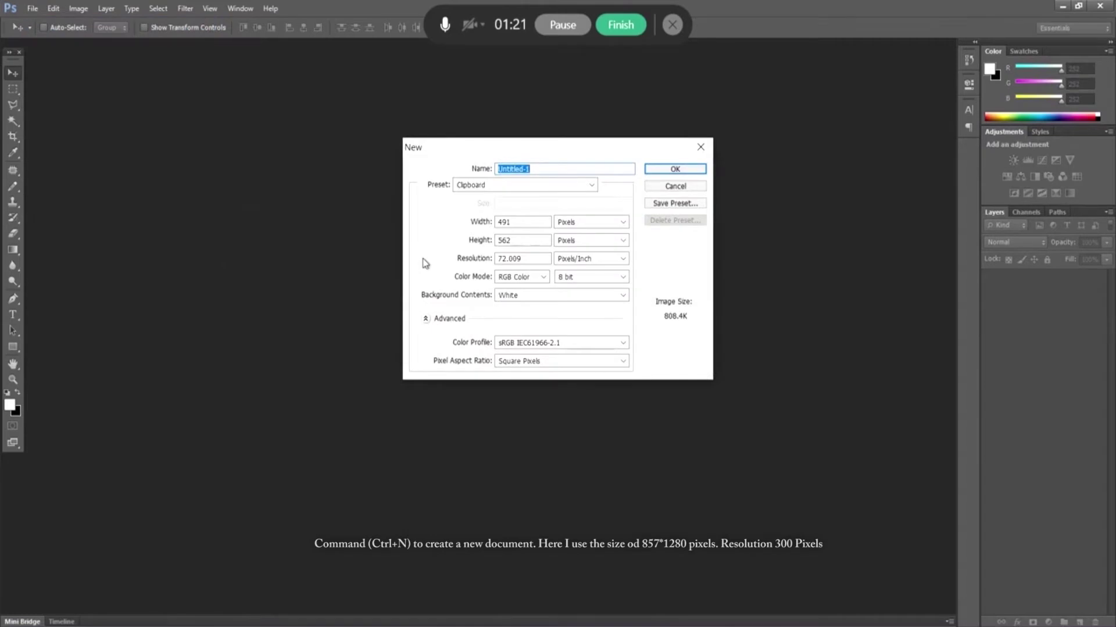
double_click(526, 225)
text(857)
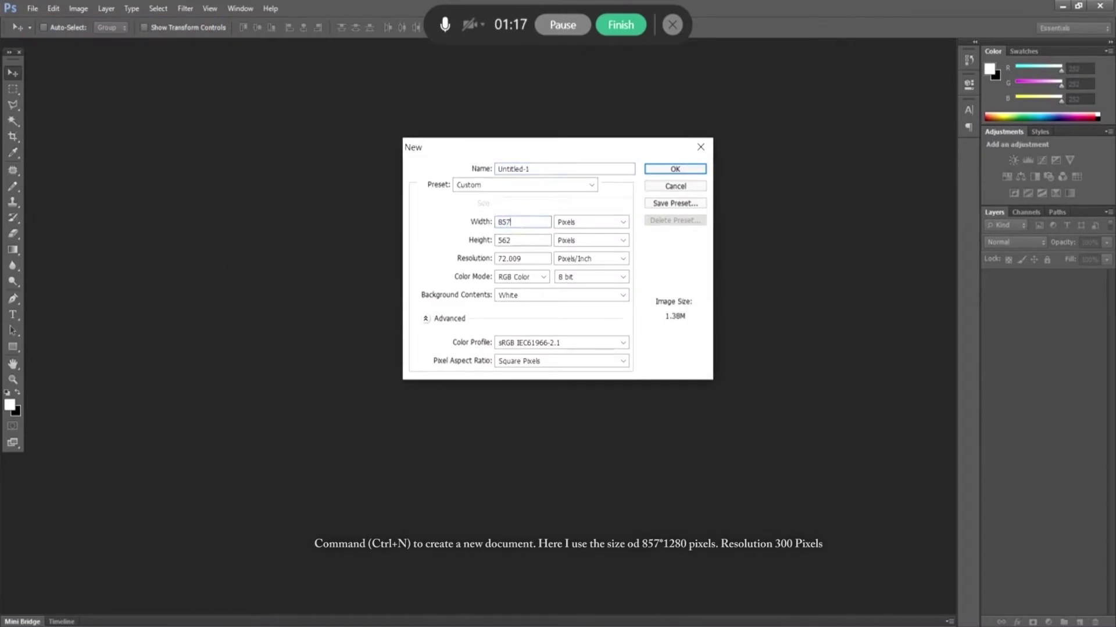
double_click(516, 238)
text(1280)
mouse_move(499, 168)
mouse_down()
mouse_move(527, 169)
mouse_move(454, 163)
mouse_up()
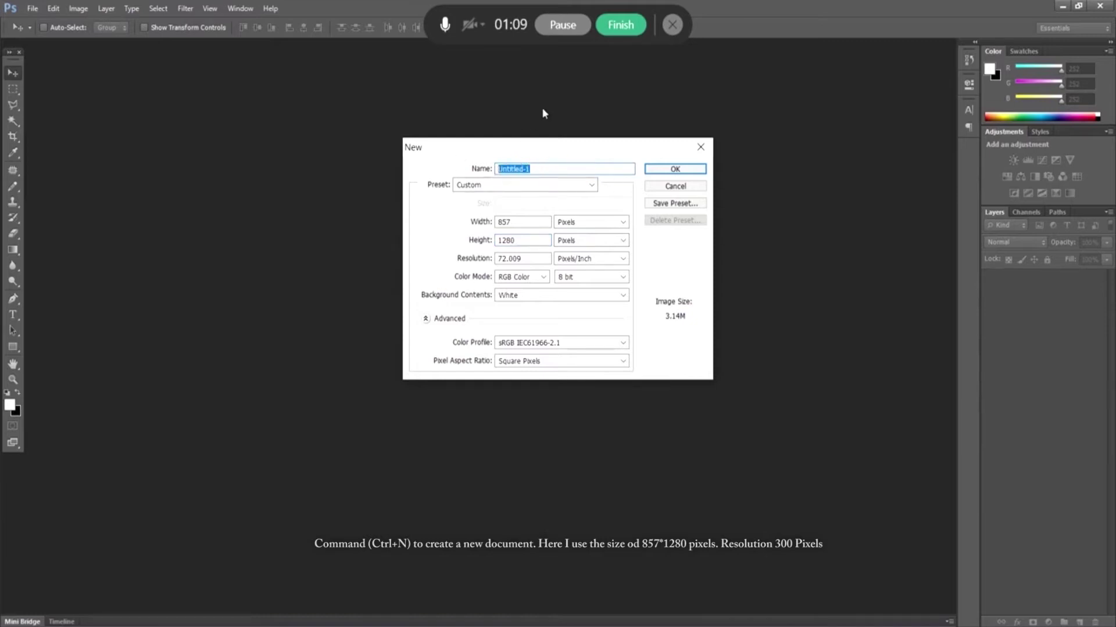
text(Movie Poster)
click(687, 168)
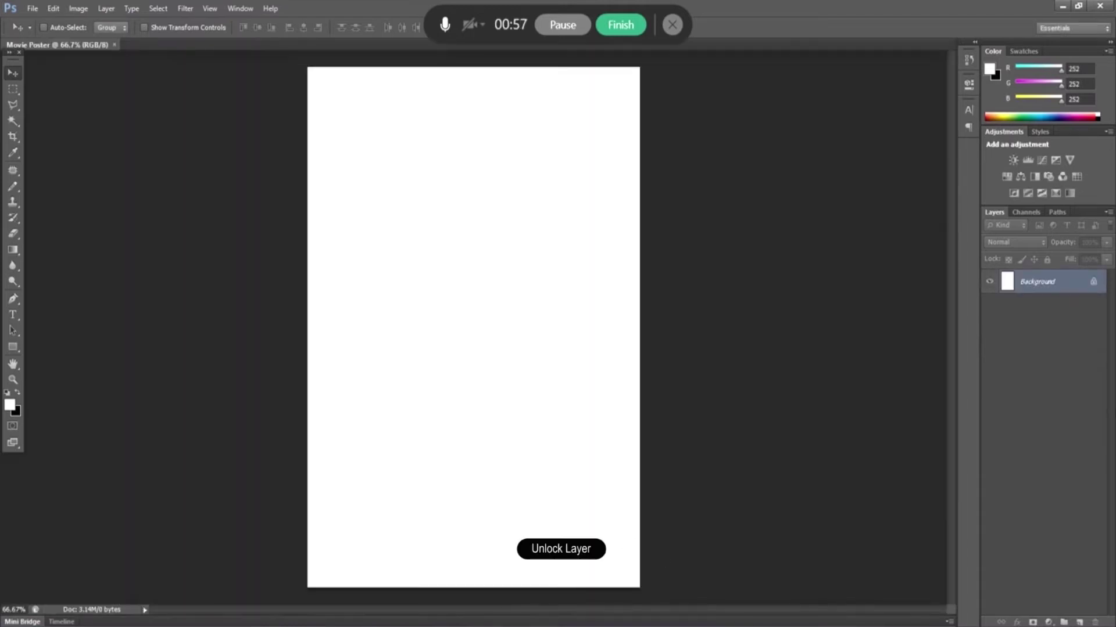
Unlock the Background as Layer 0 and place the Background-I street photo.
double_click(1091, 288)
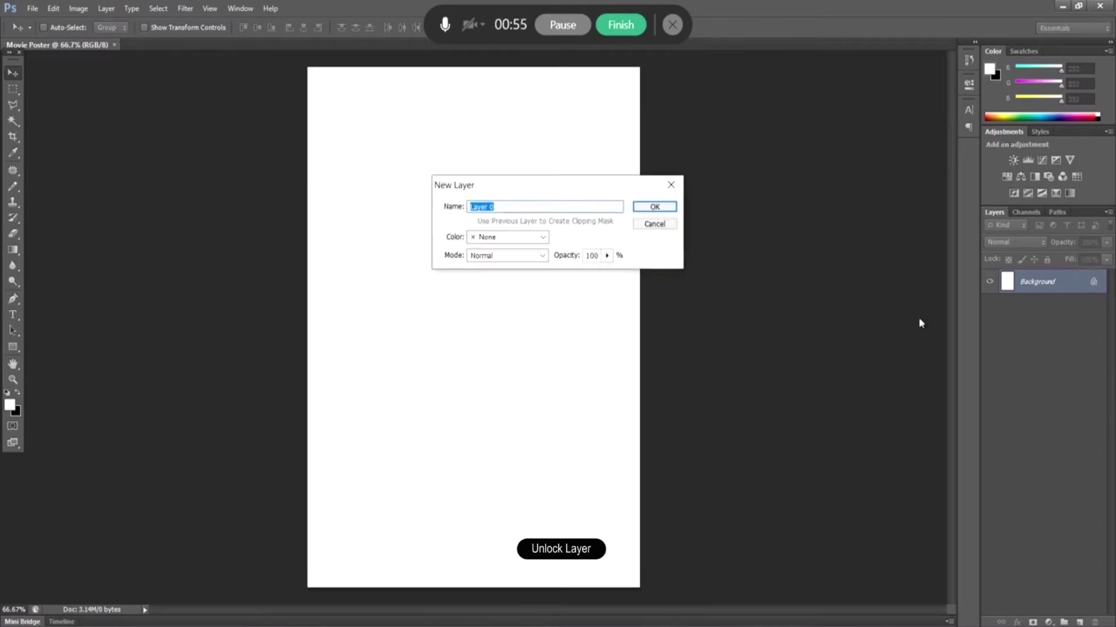
click(645, 206)
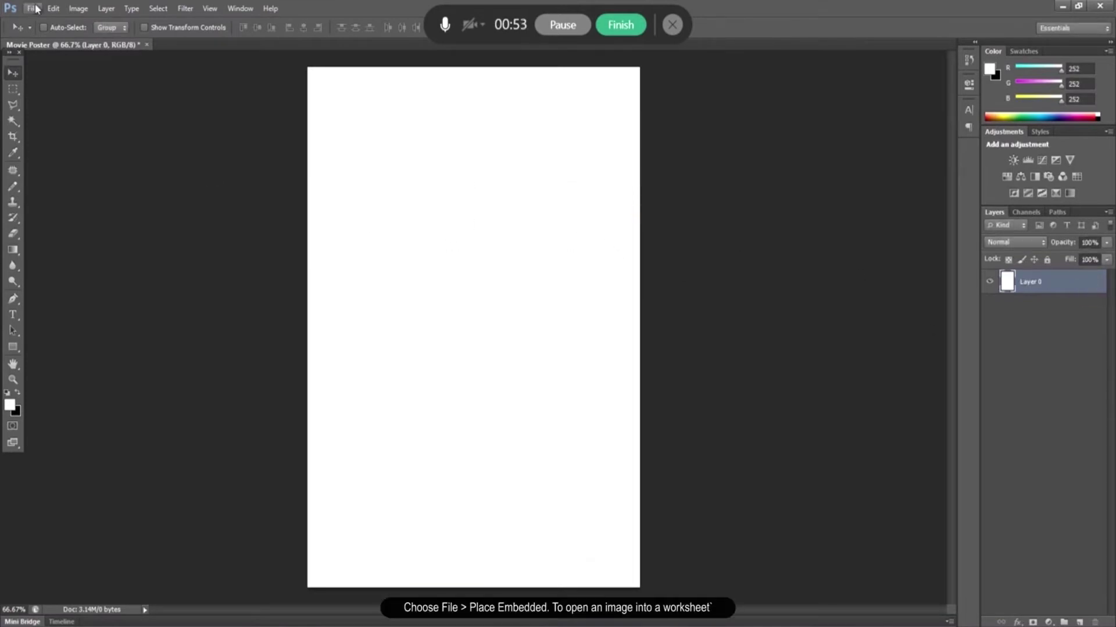
click(32, 8)
click(50, 38)
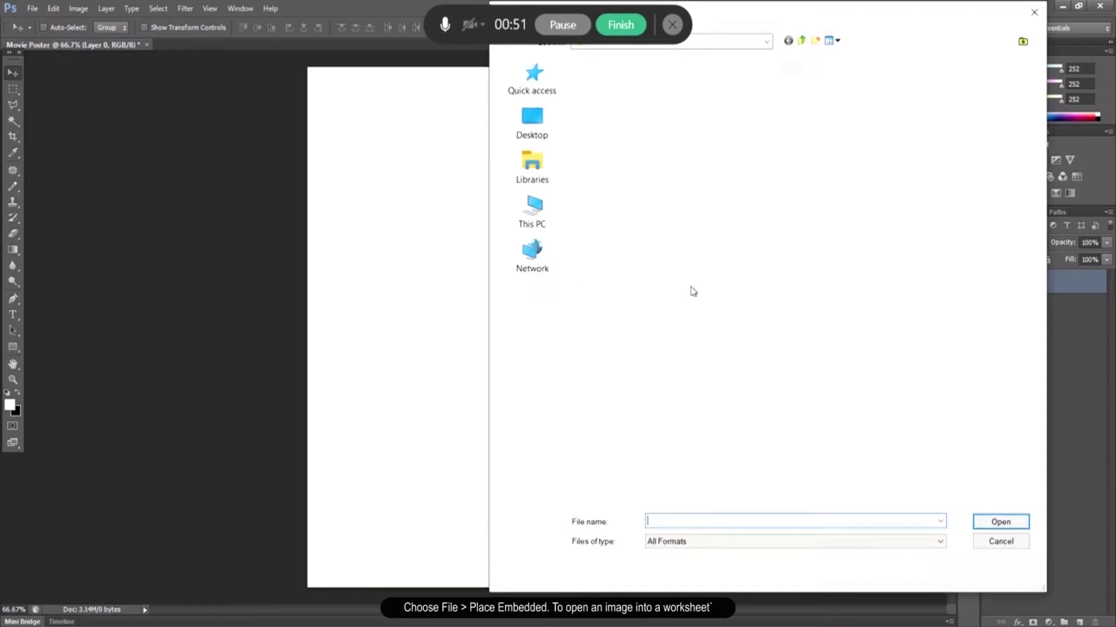
click(617, 121)
double_click(617, 121)
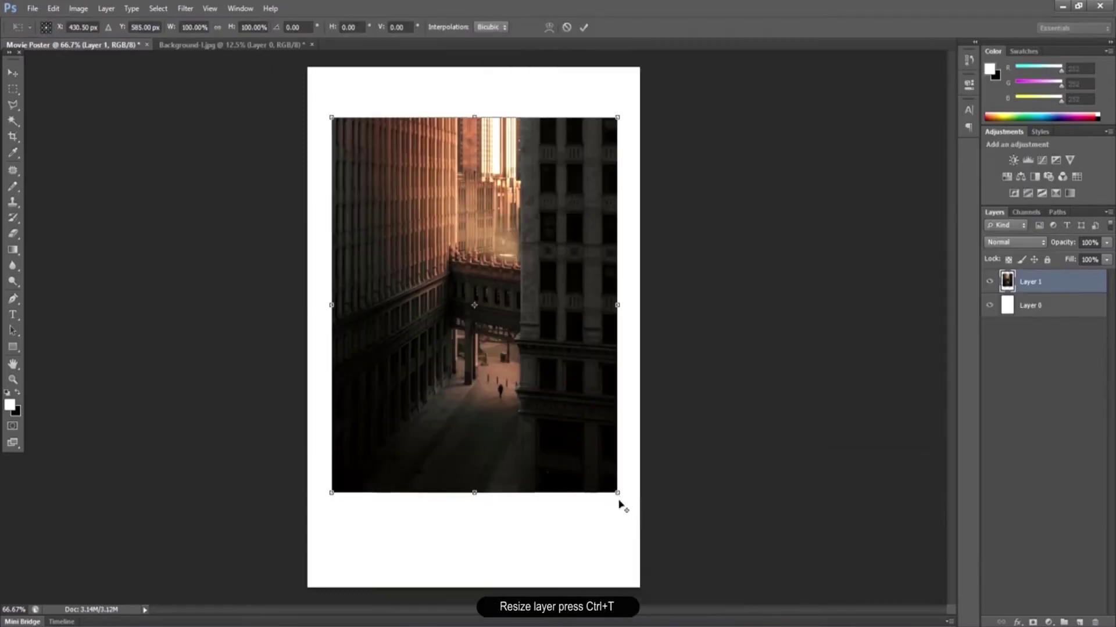
Enlarge the street photo to cover the canvas, leaving a thin top strip.
drag(620, 493, 642, 519)
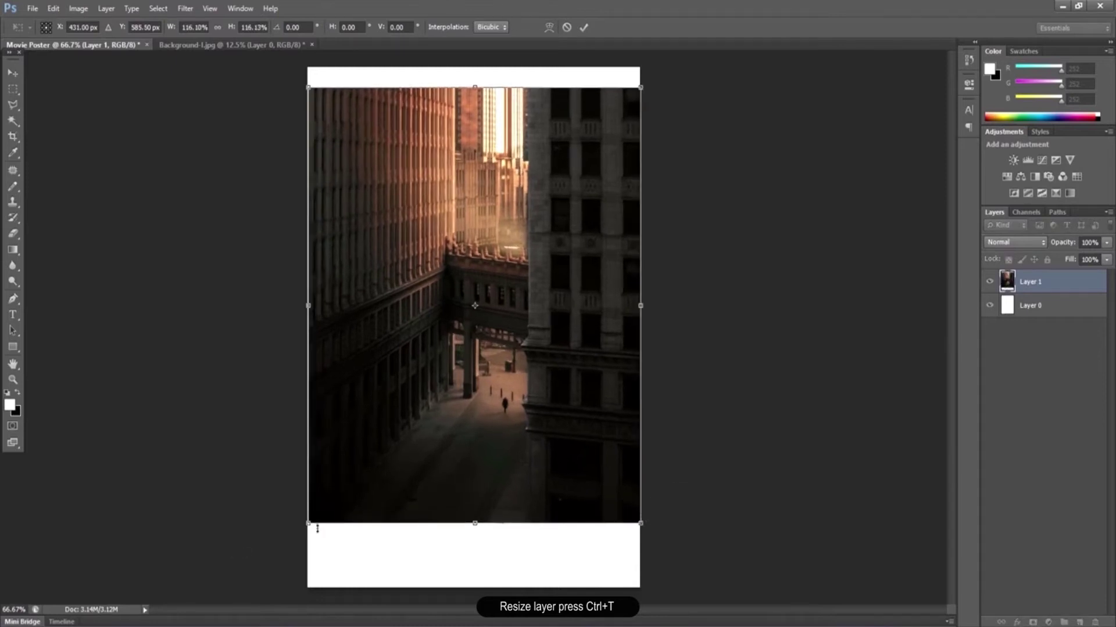
drag(308, 523, 273, 604)
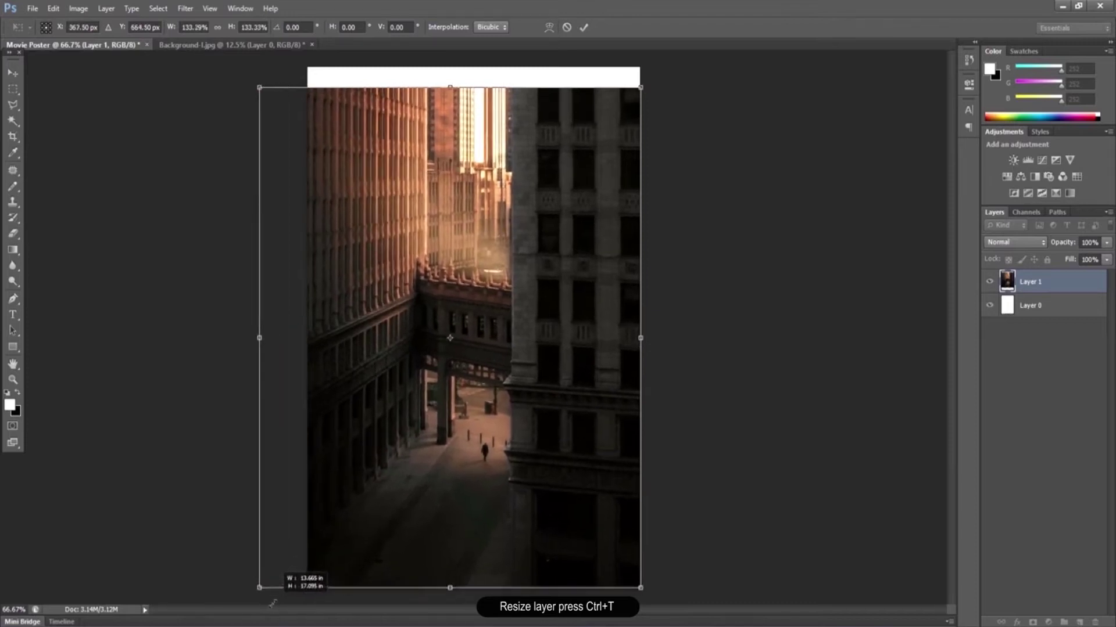
drag(416, 490, 452, 470)
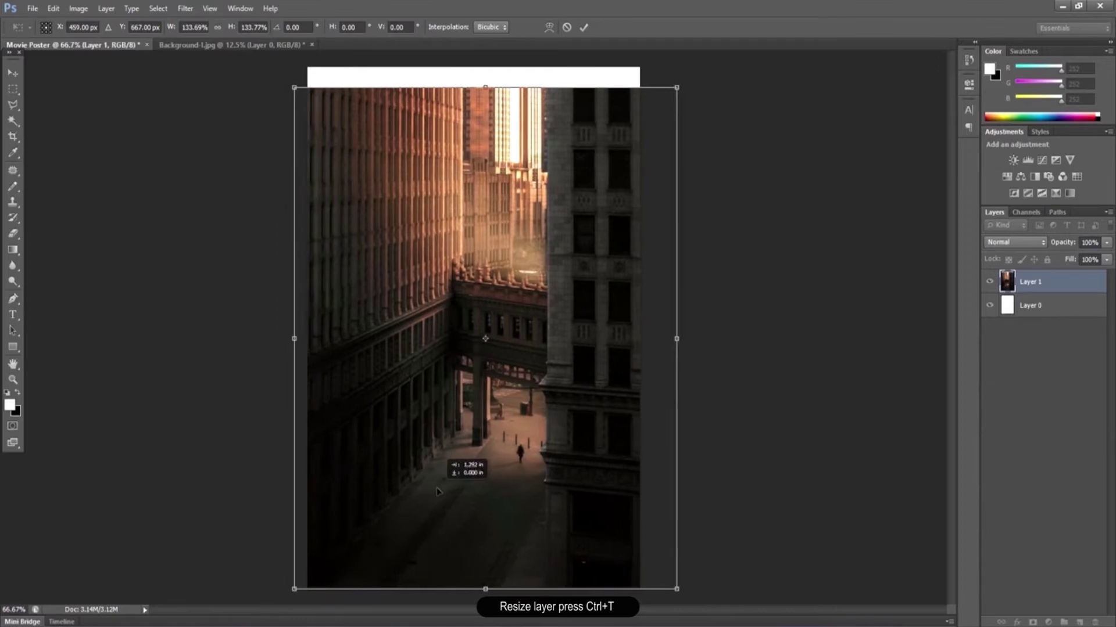
double_click(453, 469)
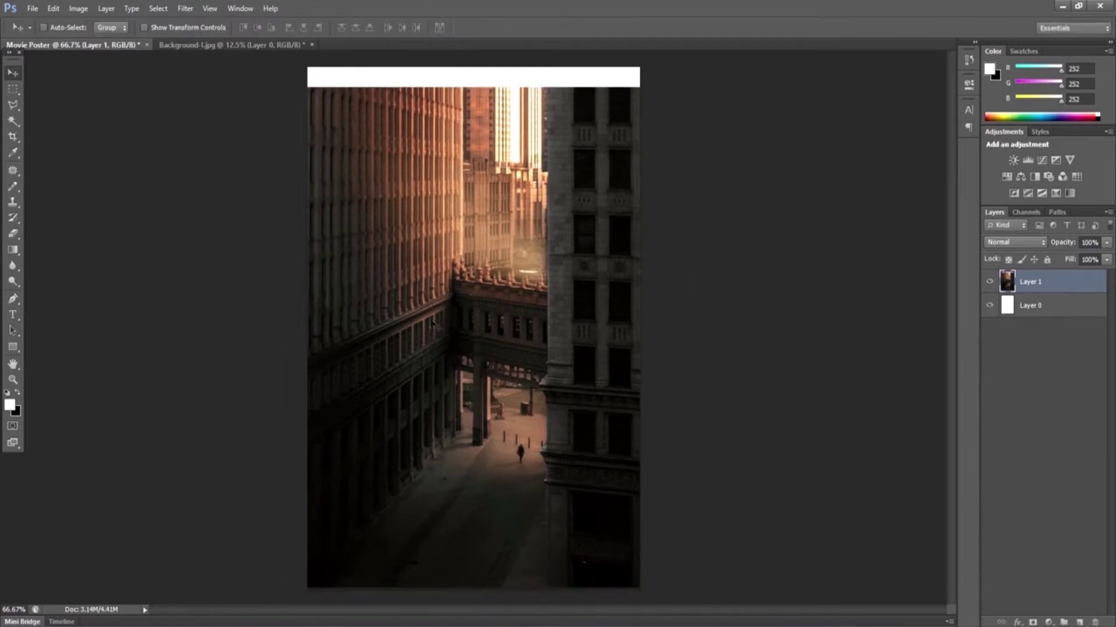
Add a layer mask to Layer 1 and fade its top edge with a gradient.
click(1033, 621)
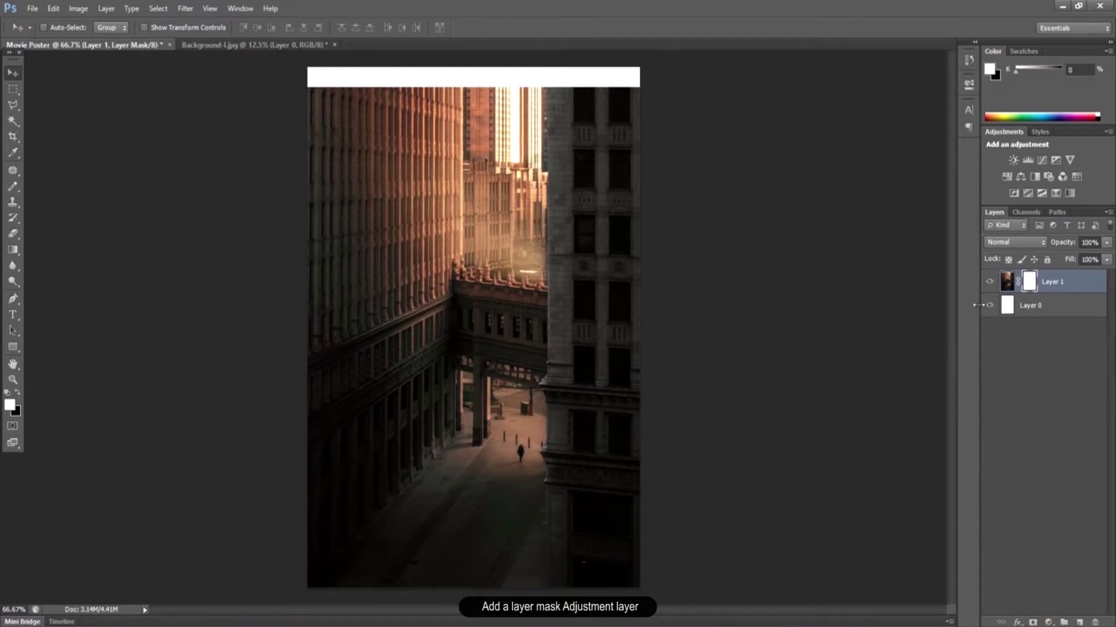
click(15, 252)
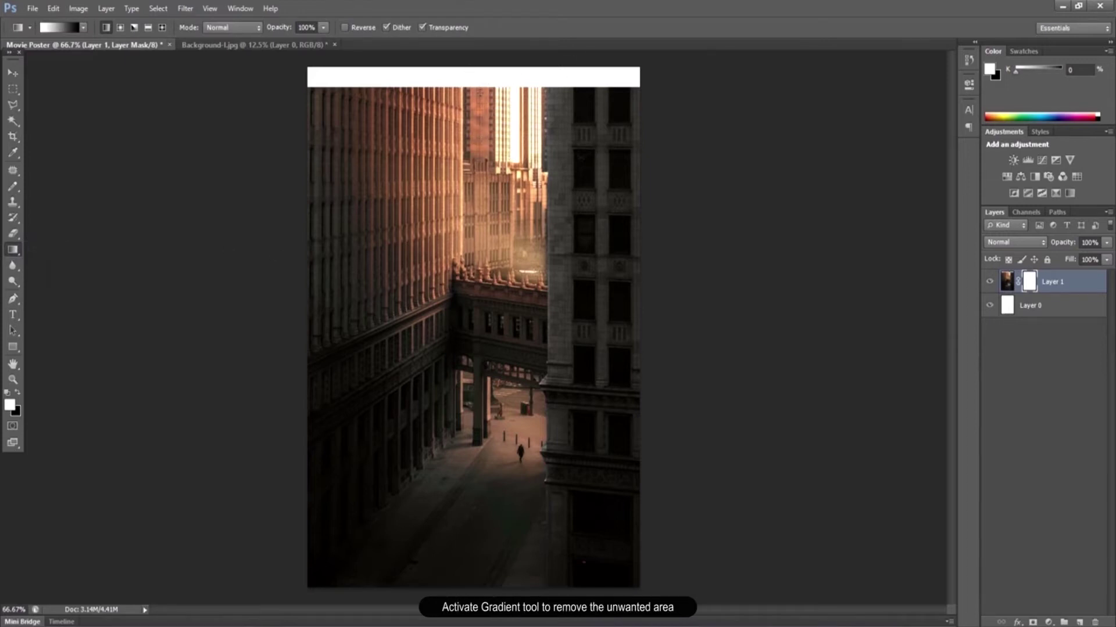
drag(479, 135, 478, 95)
click(13, 73)
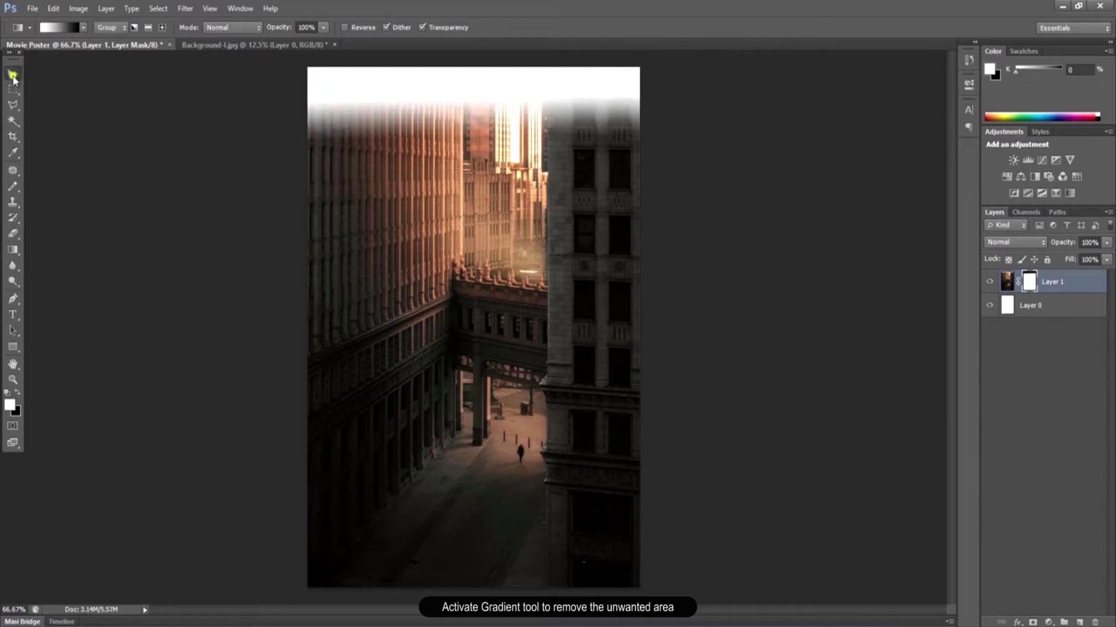
Fill Layer 0 with black beneath the street photo.
click(991, 282)
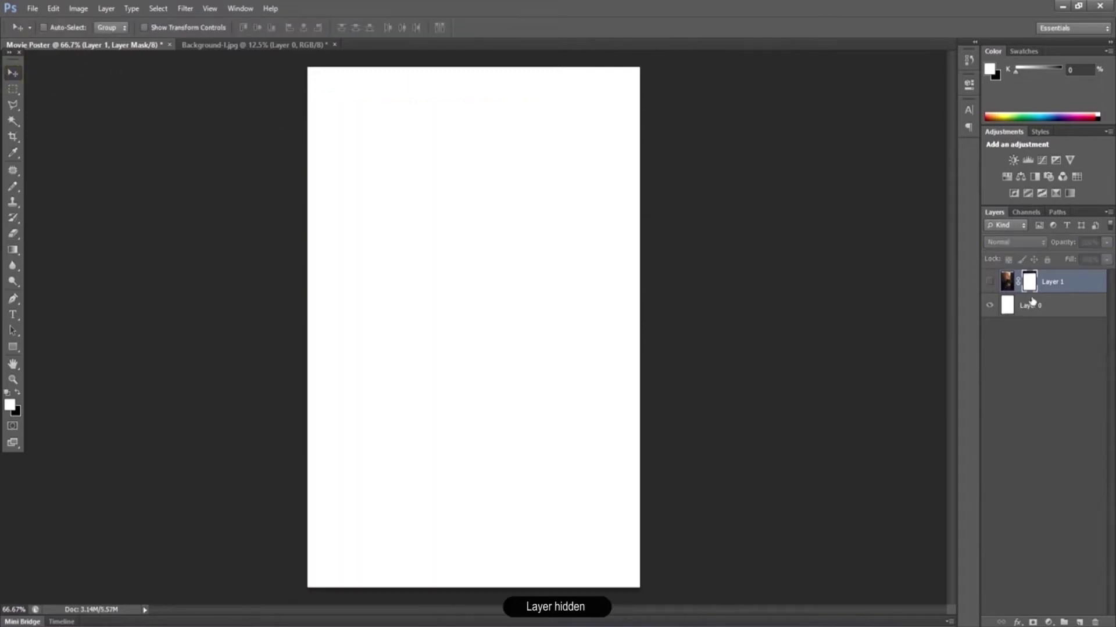
click(1037, 306)
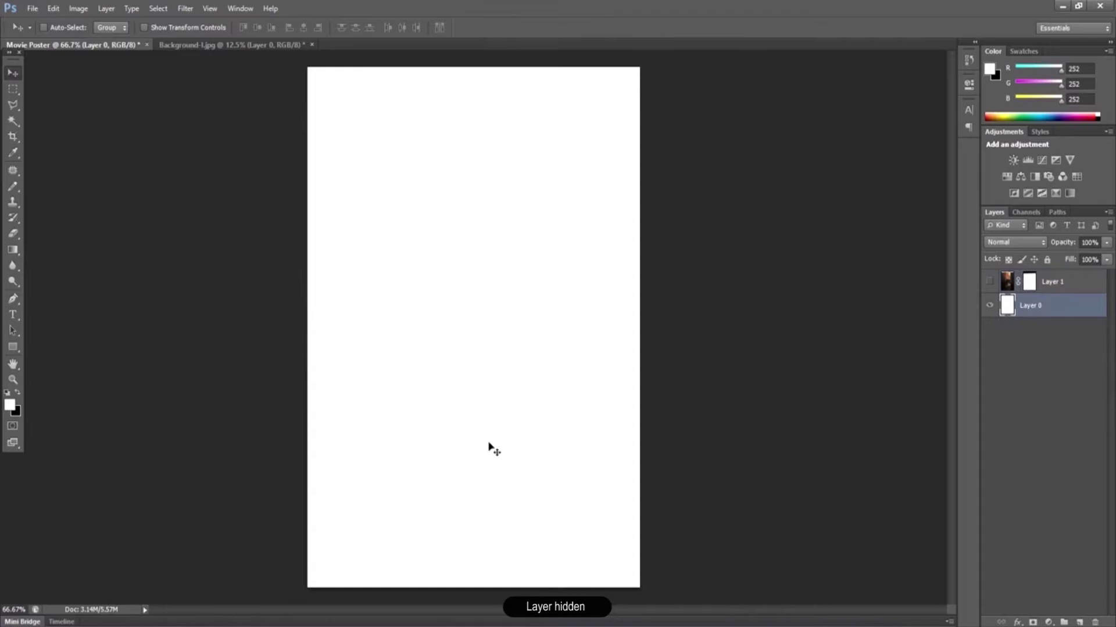
key(alt+BackSpace)
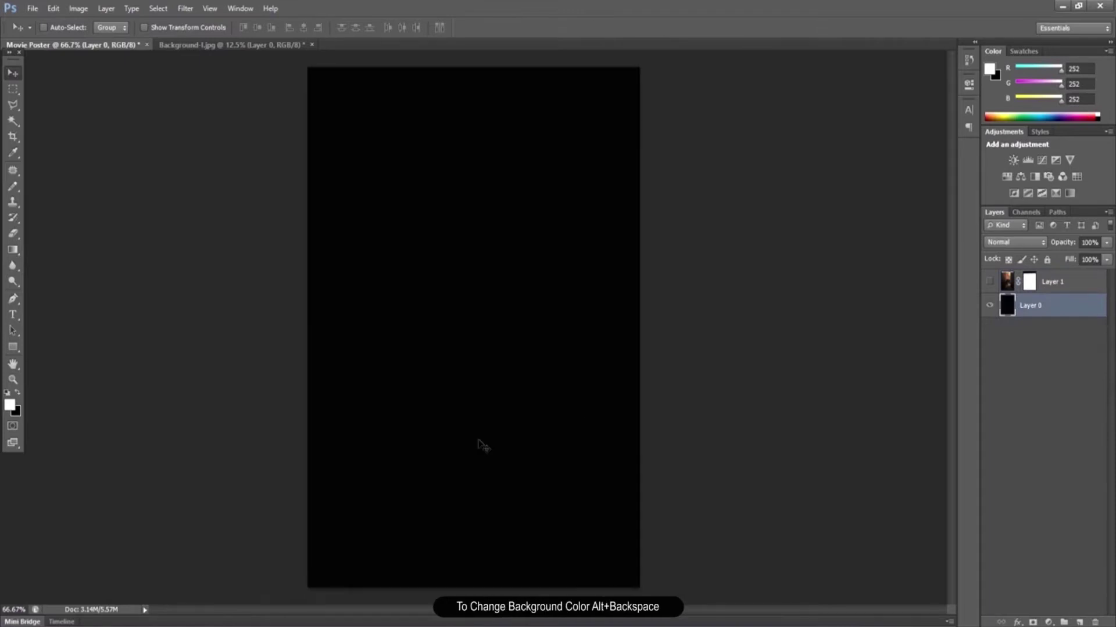
click(991, 282)
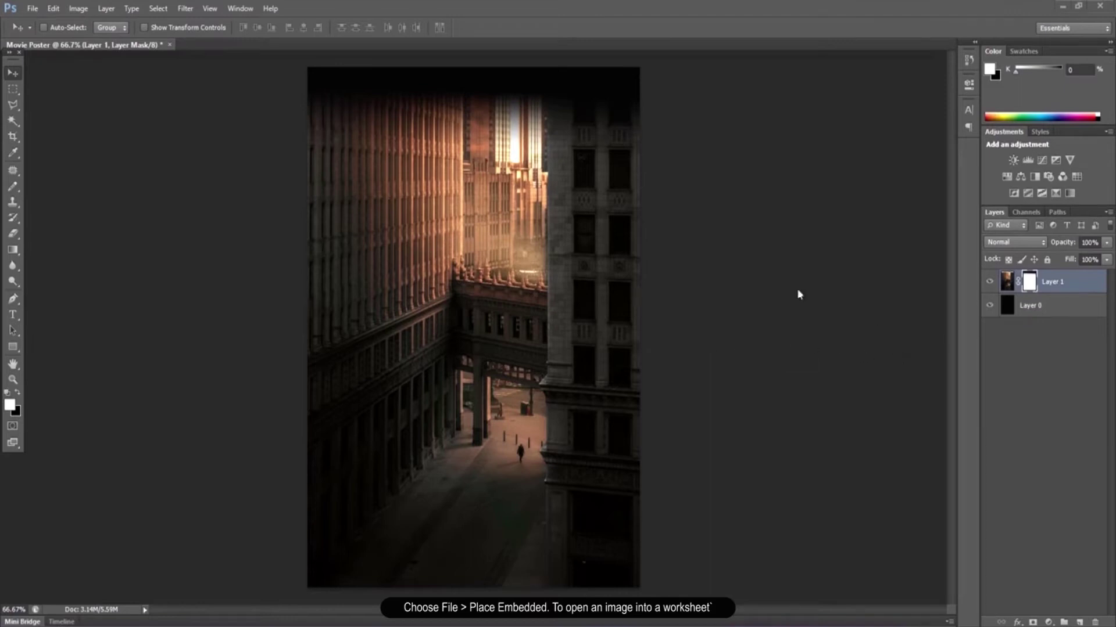
Place the Background-II corridor photo and move it to the poster bottom.
click(32, 8)
key(Escape)
click(714, 116)
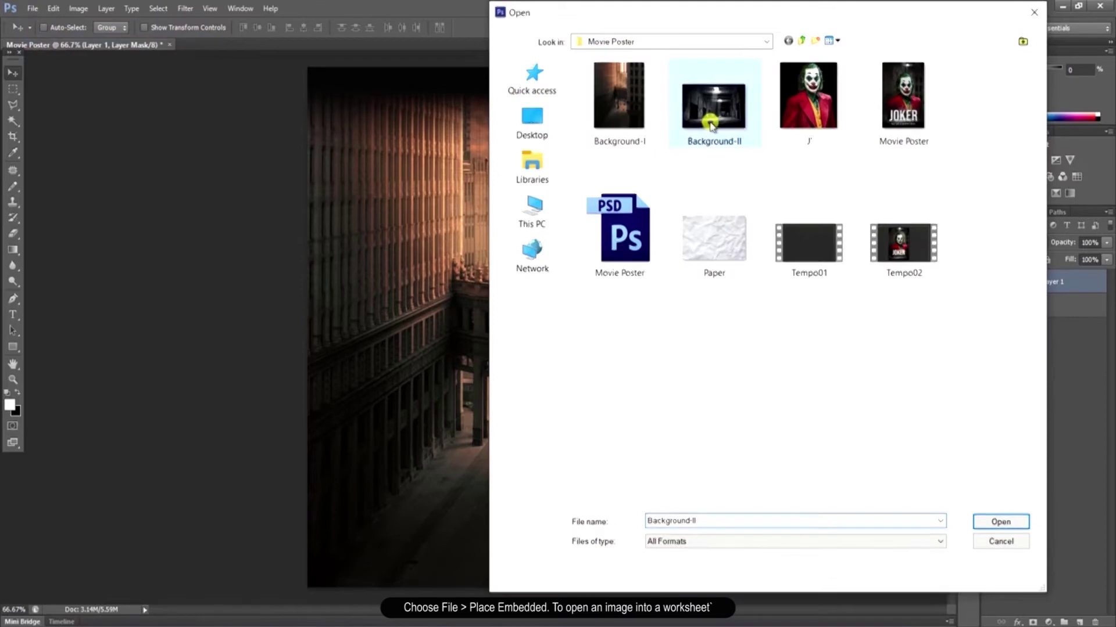
drag(532, 367, 533, 421)
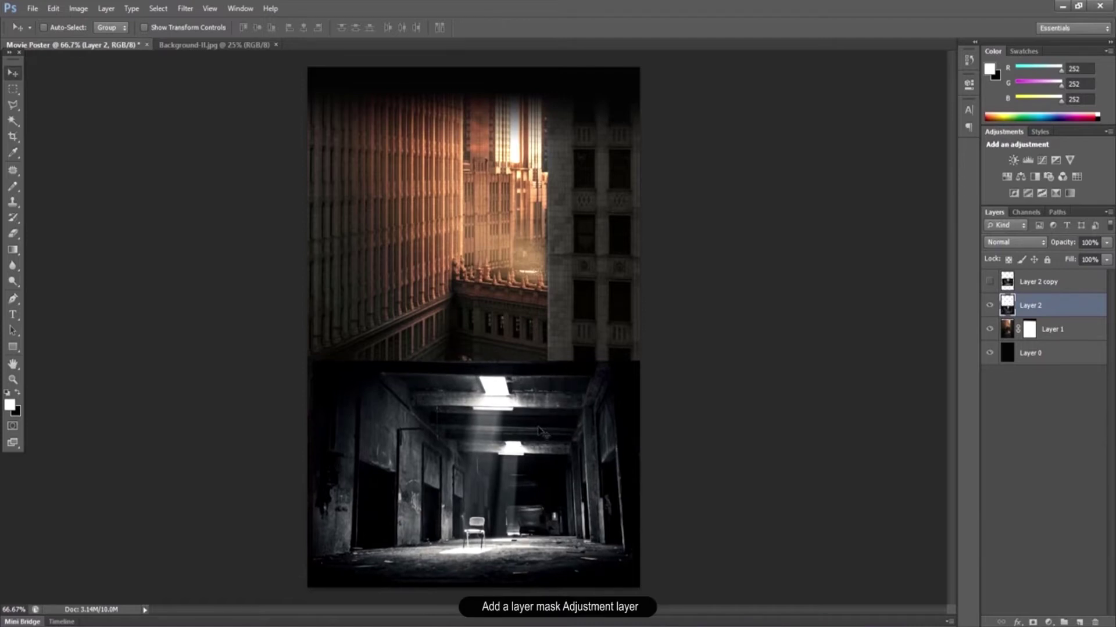
Mask Layer 2 and blend the corridor's top into the street with a gradient.
click(1033, 621)
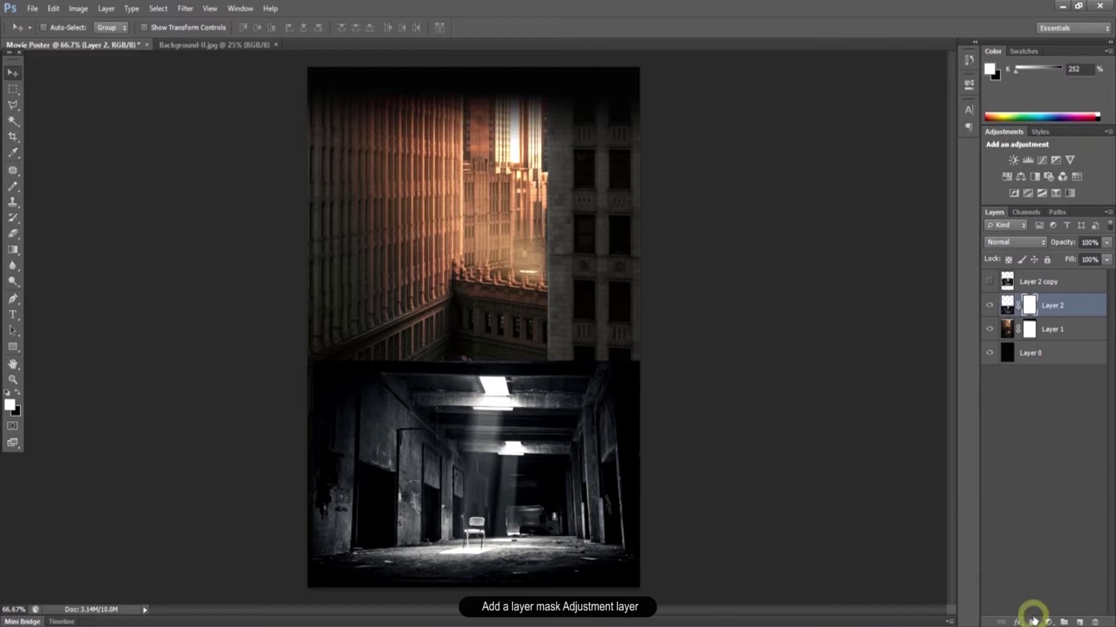
click(13, 249)
click(47, 249)
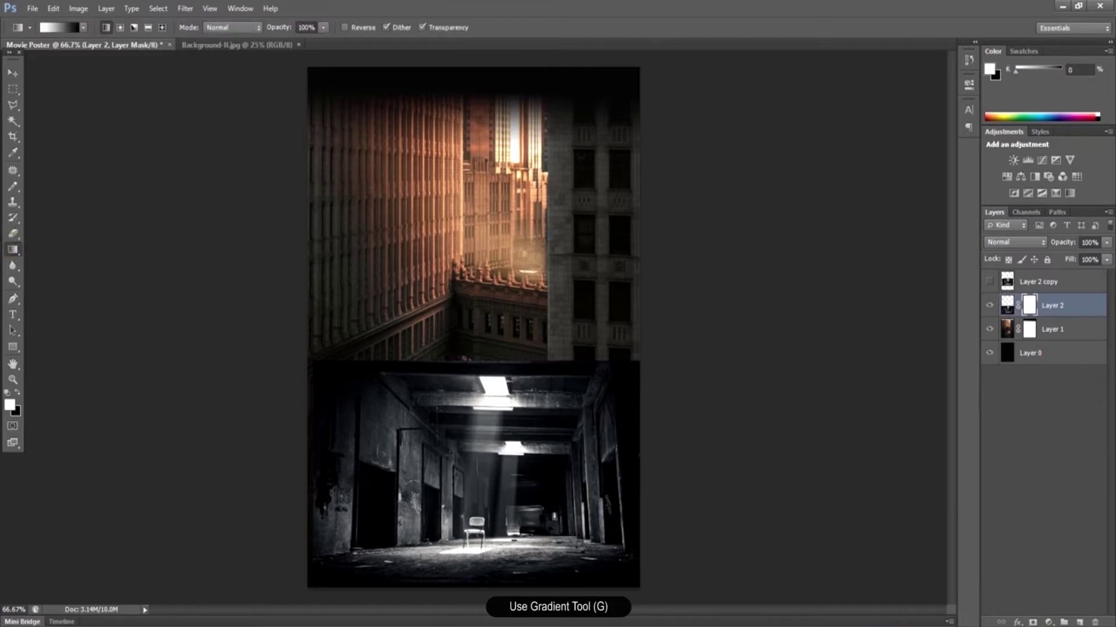
drag(469, 550, 468, 433)
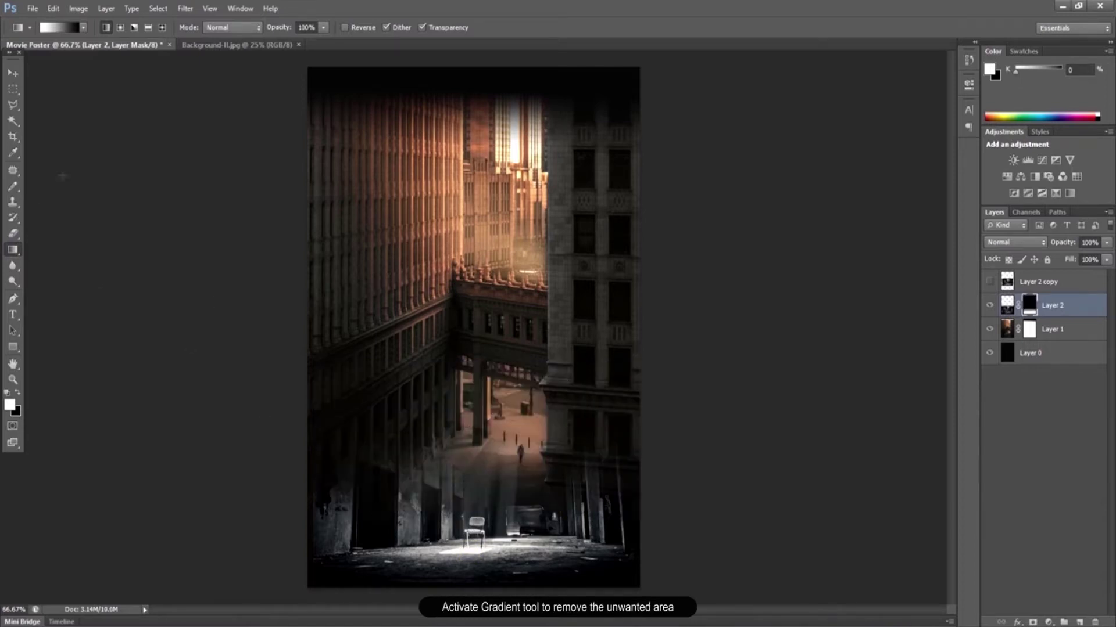
click(13, 72)
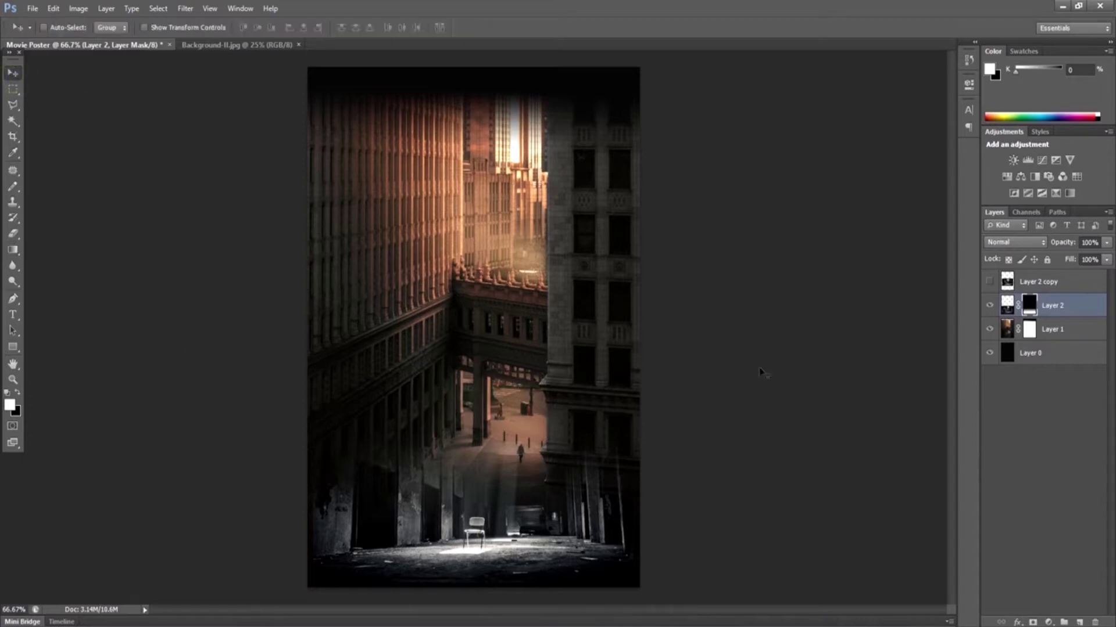
Place the Joker portrait into the poster as Layer 3.
click(33, 8)
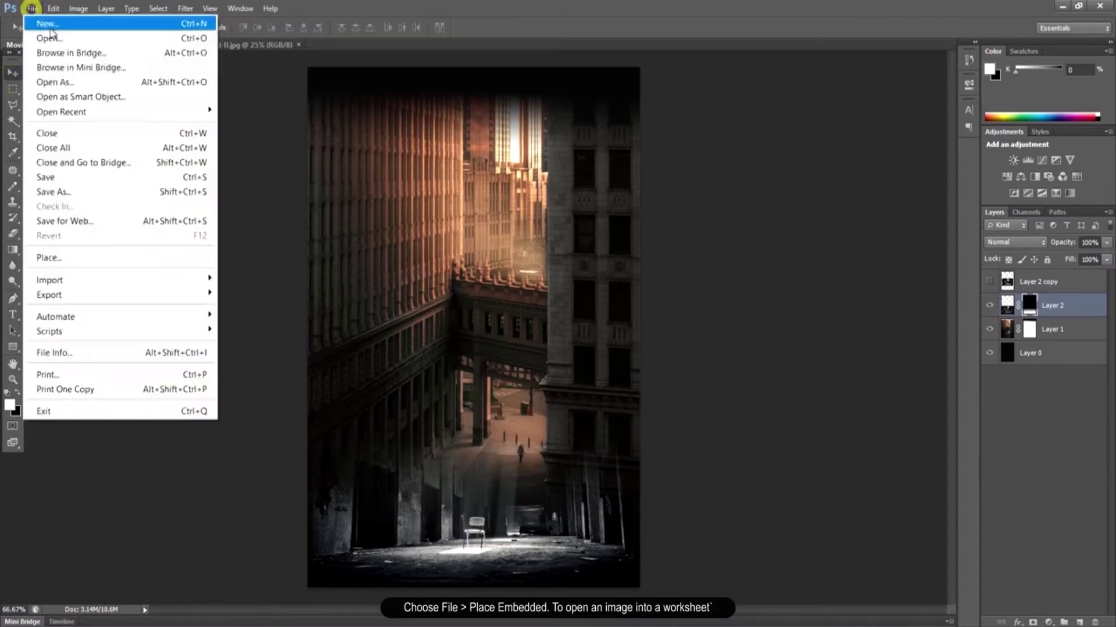
key(Escape)
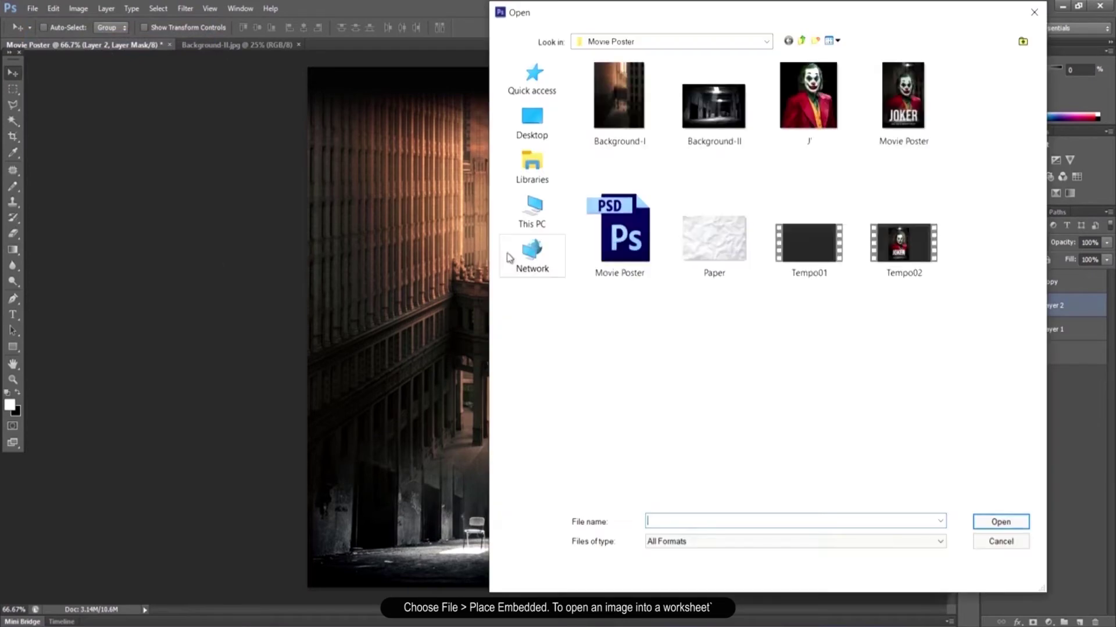
double_click(817, 96)
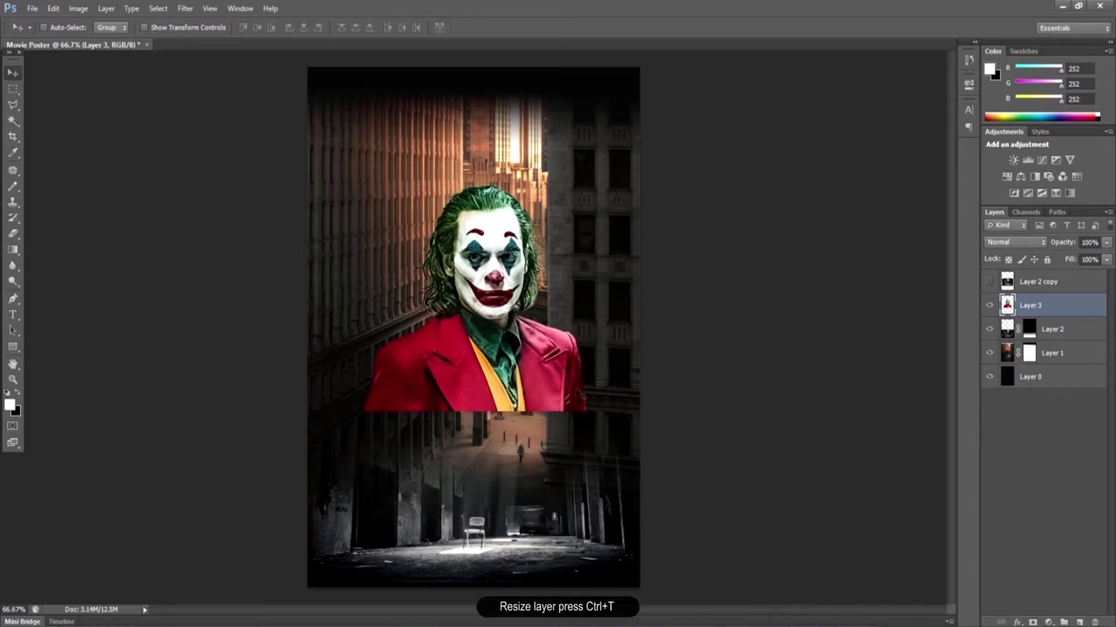
Enlarge the Joker layer to about 120% around its centre.
key(ctrl+t)
drag(588, 414, 609, 439)
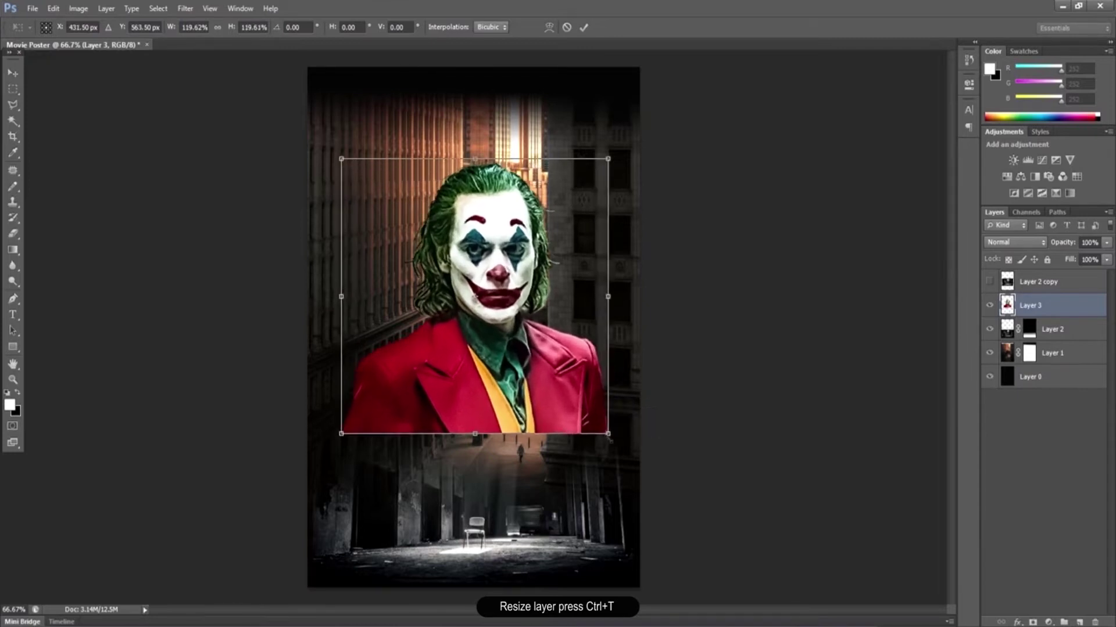
double_click(542, 384)
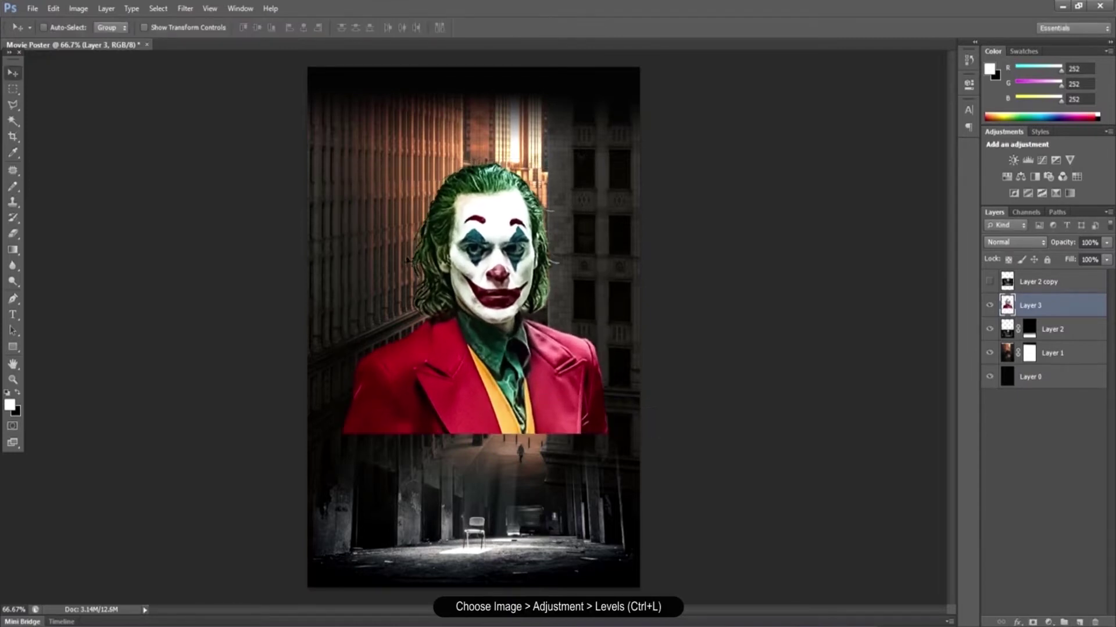
Apply Levels to the Joker layer with input levels 19, 0.90 and 225.
click(78, 8)
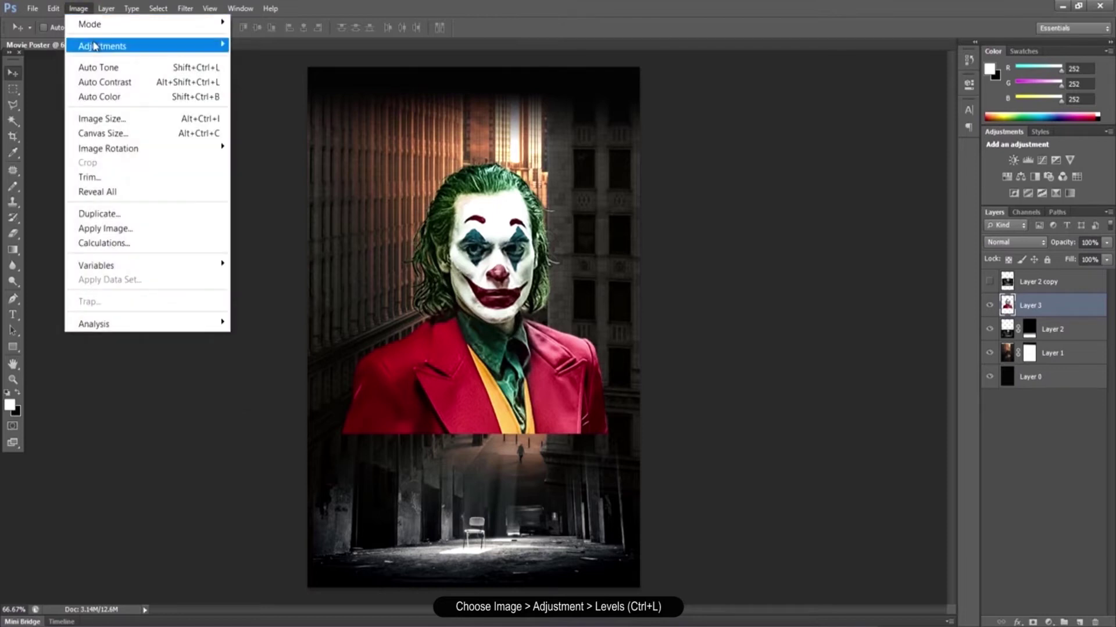
mouse_move(102, 45)
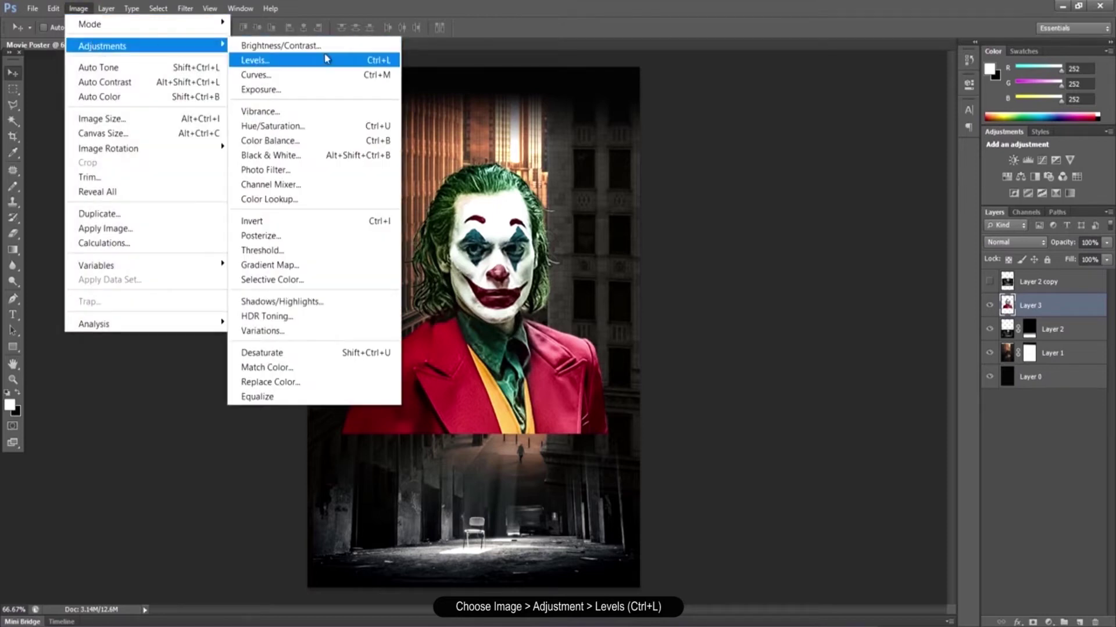
click(326, 59)
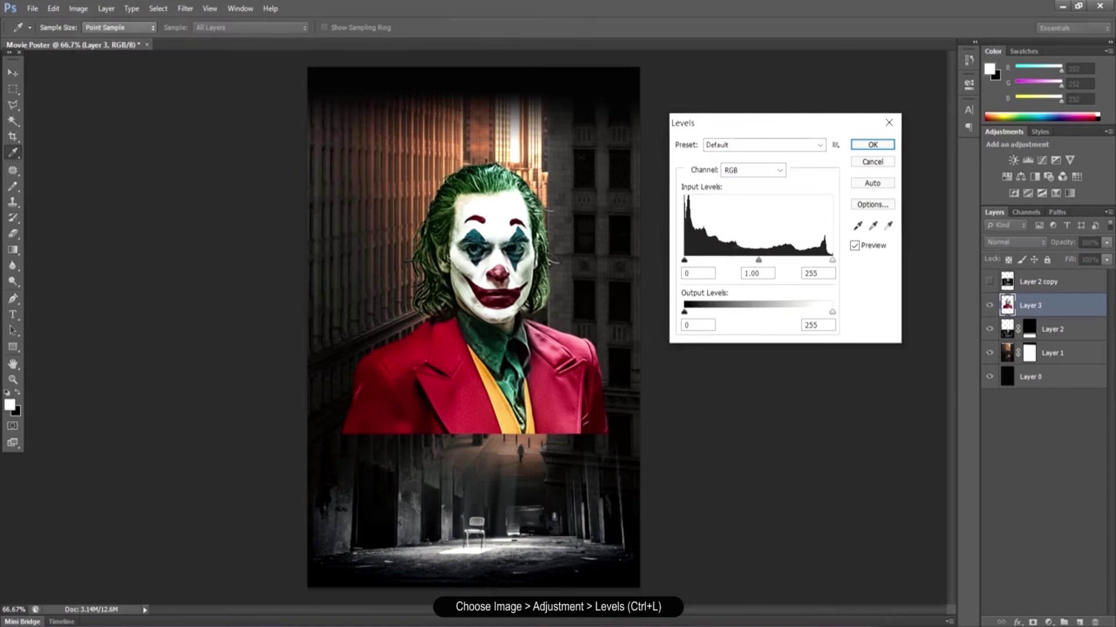
drag(686, 263, 771, 261)
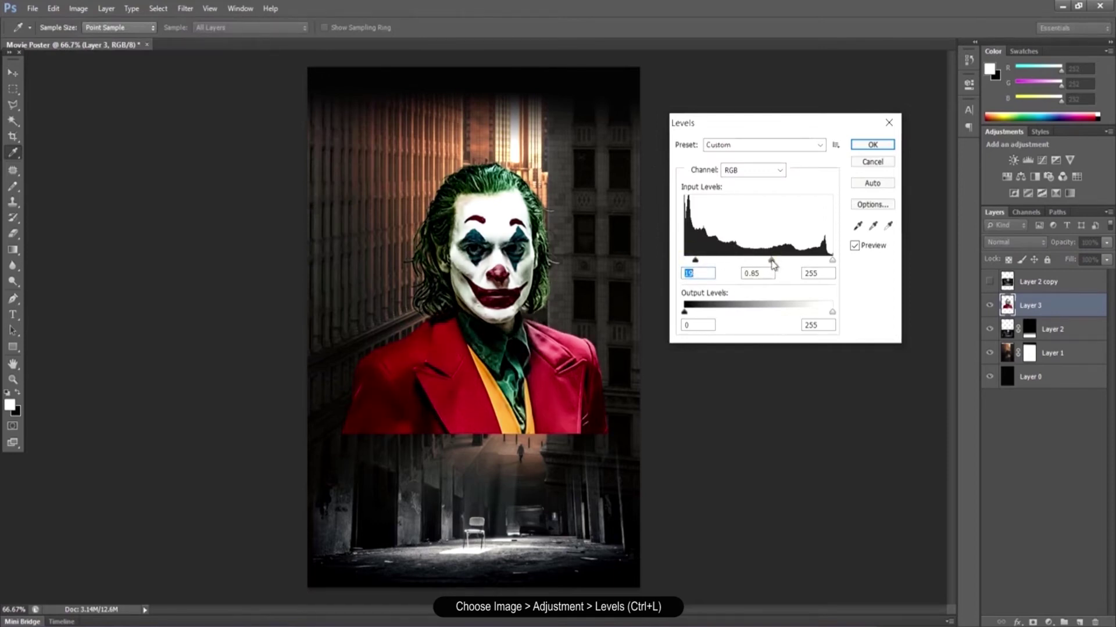
drag(832, 261, 816, 262)
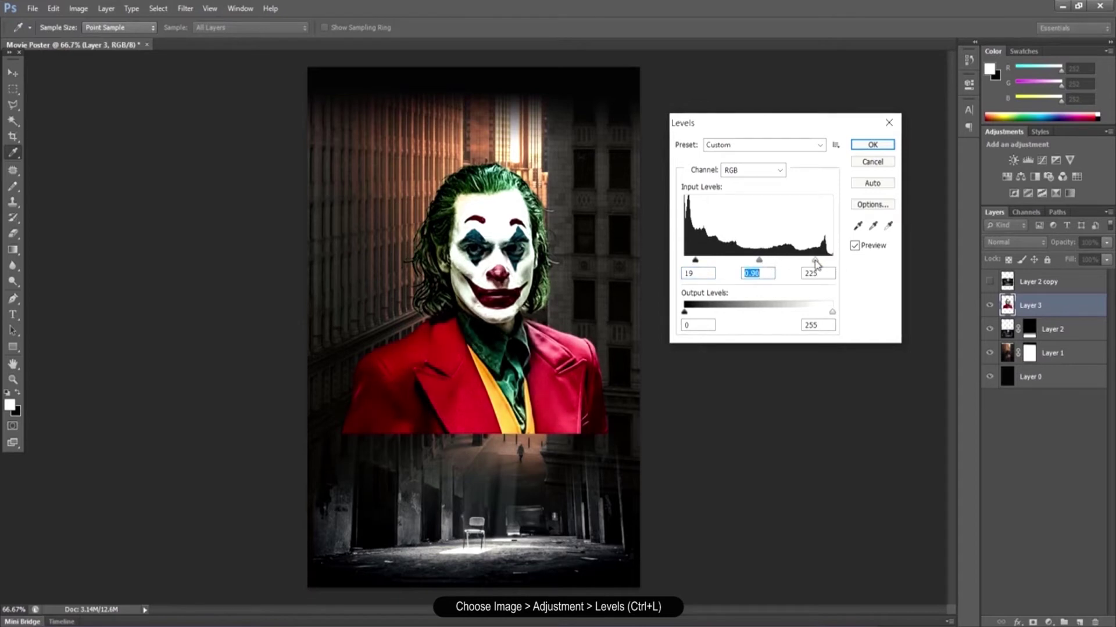
click(872, 145)
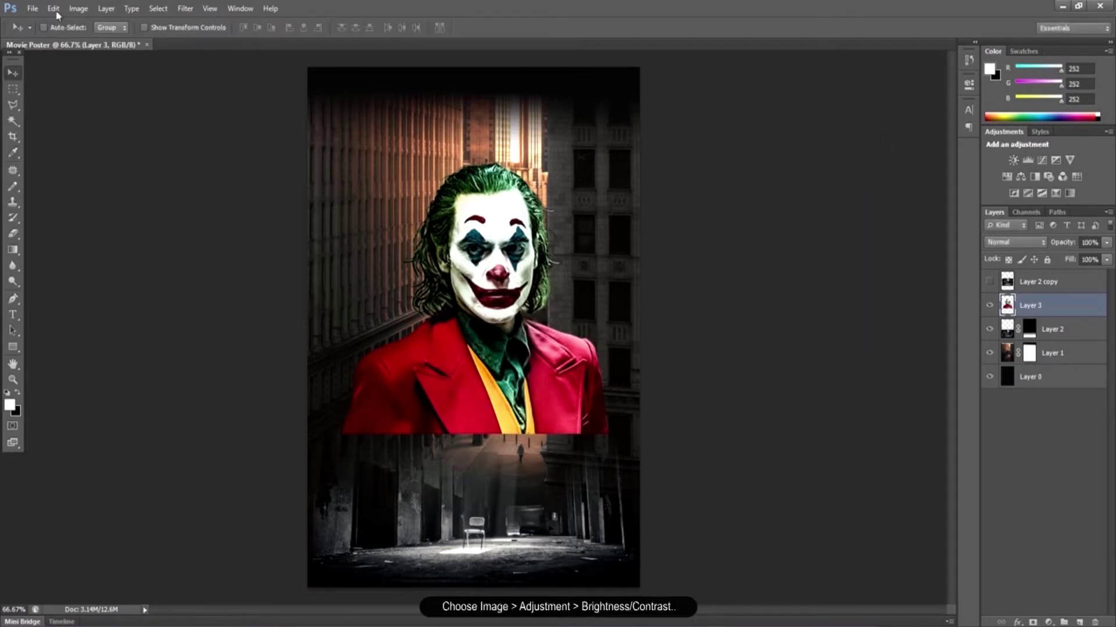
click(78, 9)
mouse_move(102, 45)
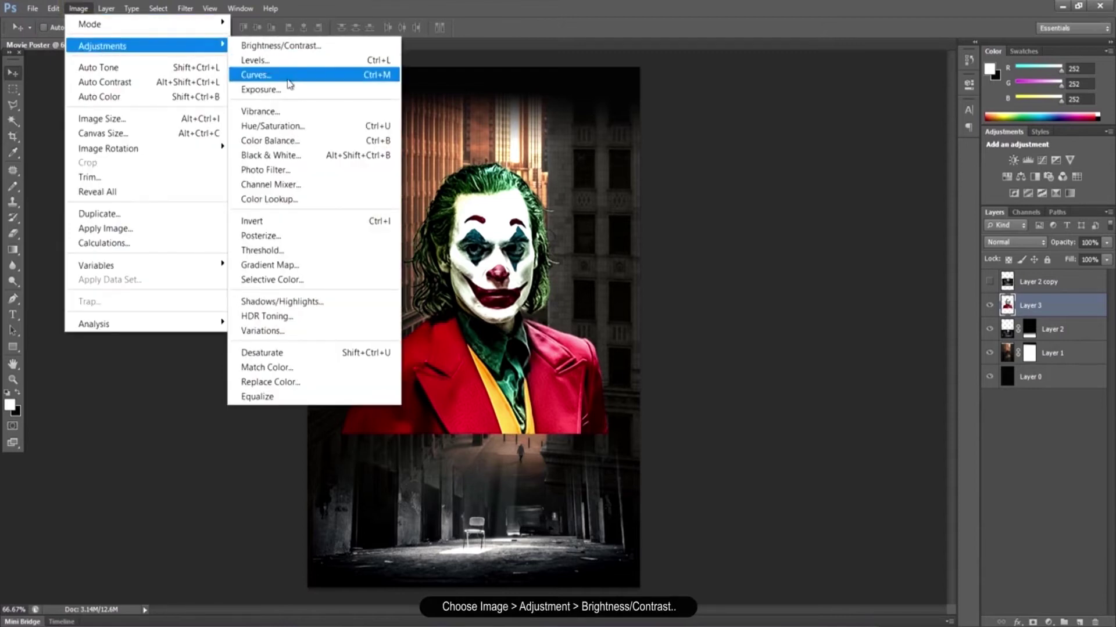
Raise the Joker layer's contrast to 29 using Brightness/Contrast.
click(299, 49)
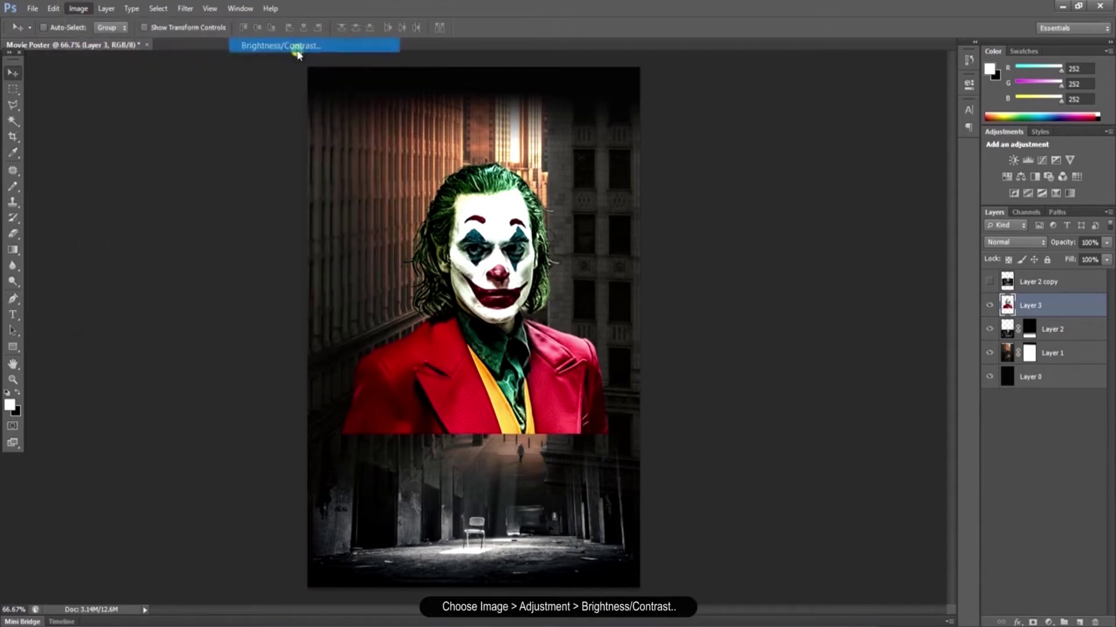
mouse_move(706, 276)
mouse_down()
mouse_move(718, 275)
mouse_move(702, 248)
mouse_up()
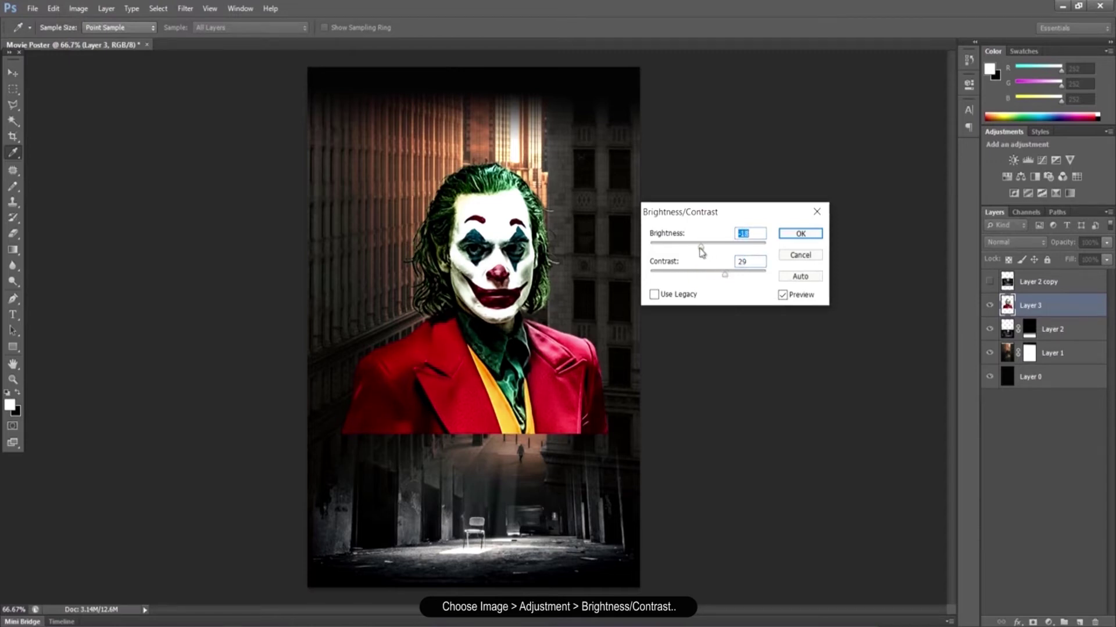
click(804, 232)
key(v)
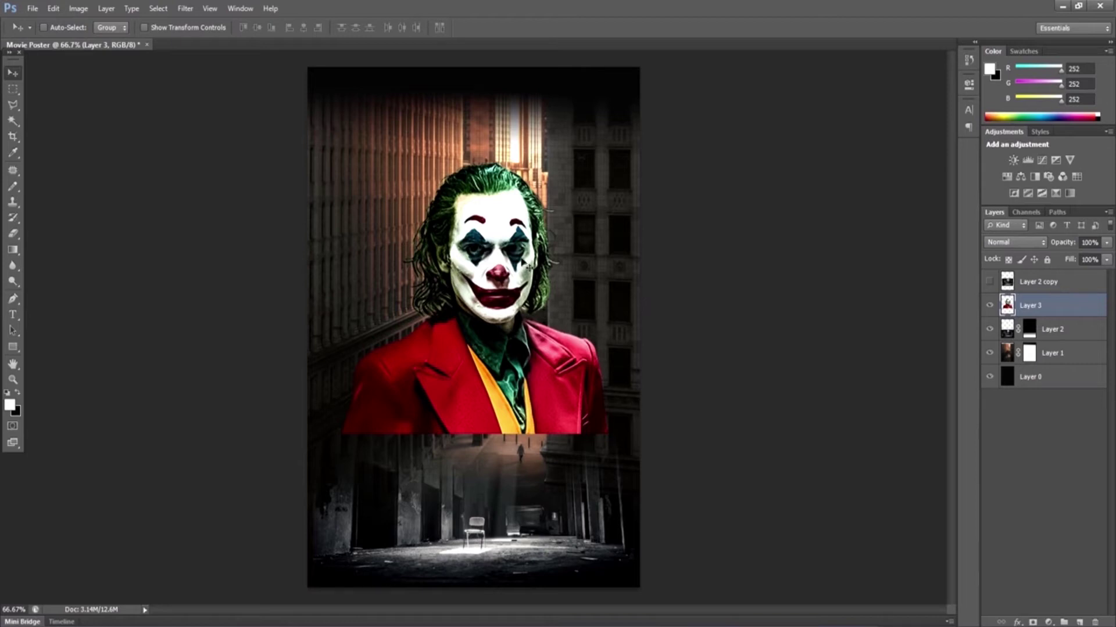
Enlarge the Joker layer slightly, to about 105%.
key(ctrl+t)
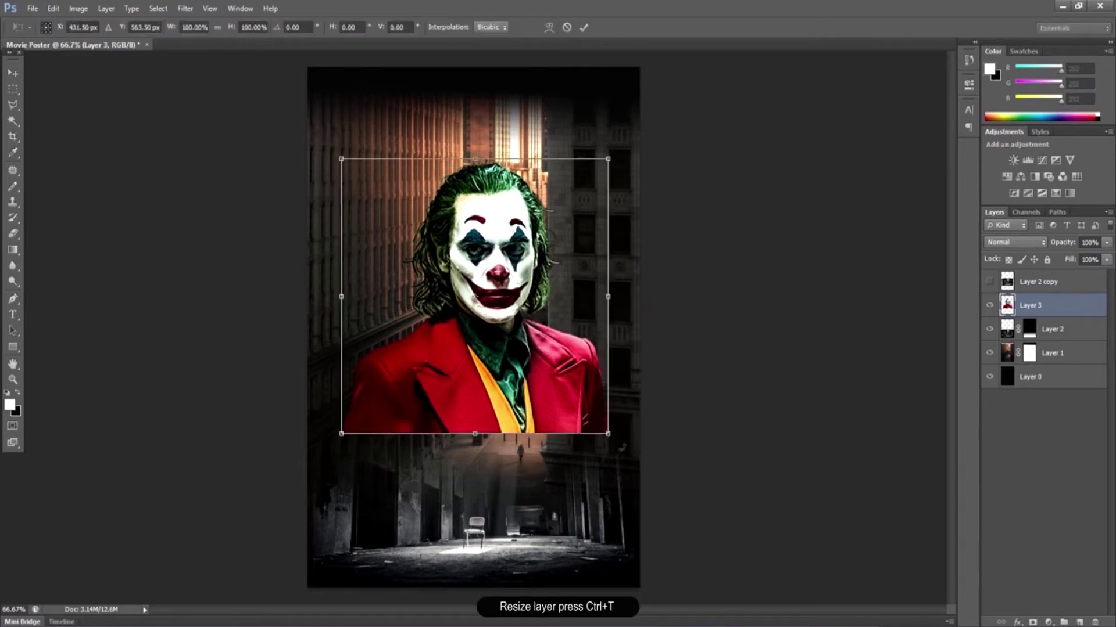
drag(610, 436, 616, 442)
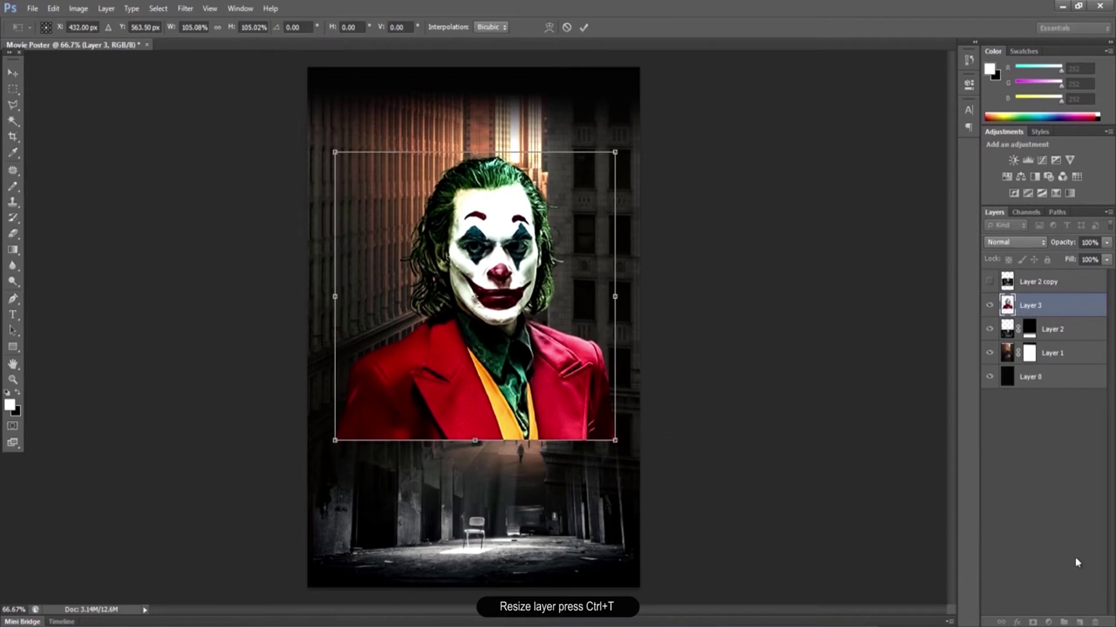
key(Return)
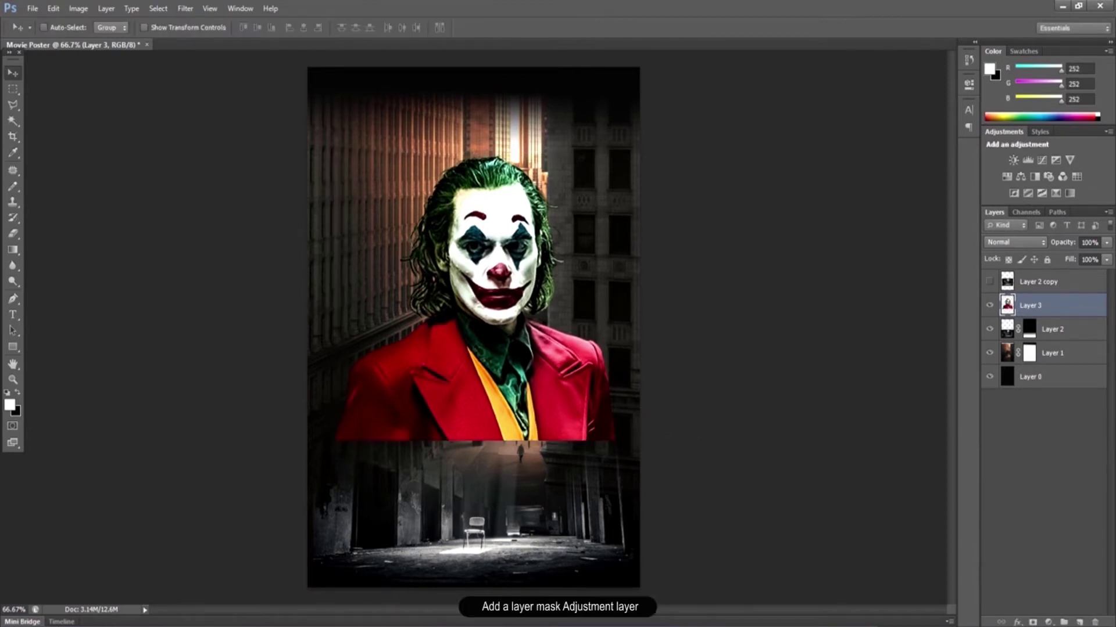
Mask the Joker layer with a gradient fading his jacket bottom into the corridor.
click(1032, 622)
click(11, 249)
drag(498, 298, 505, 433)
drag(496, 352, 500, 431)
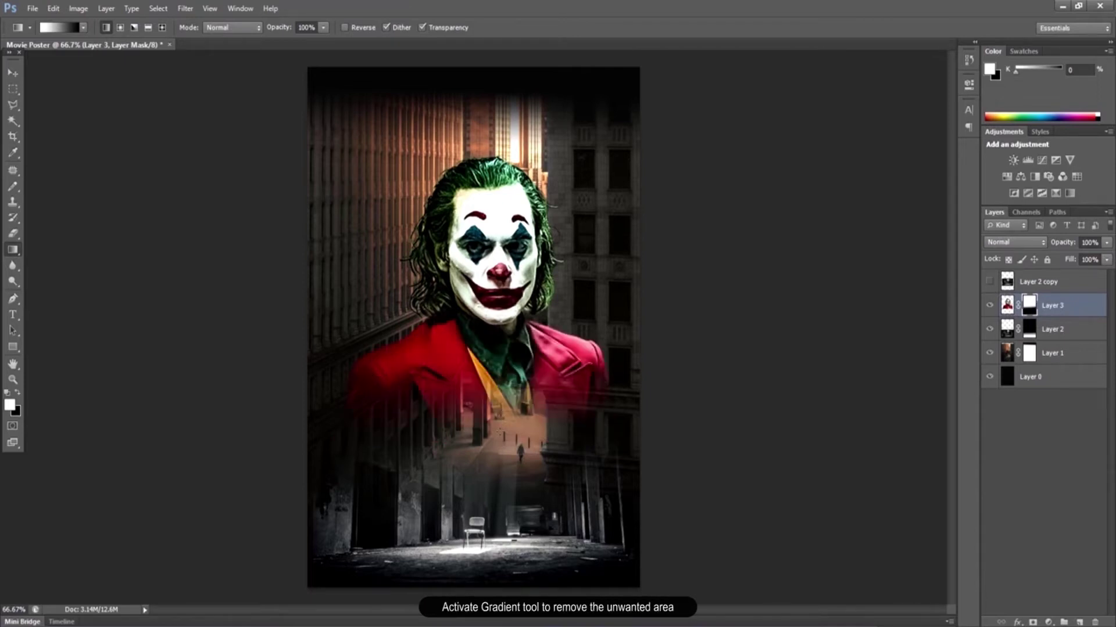
click(12, 73)
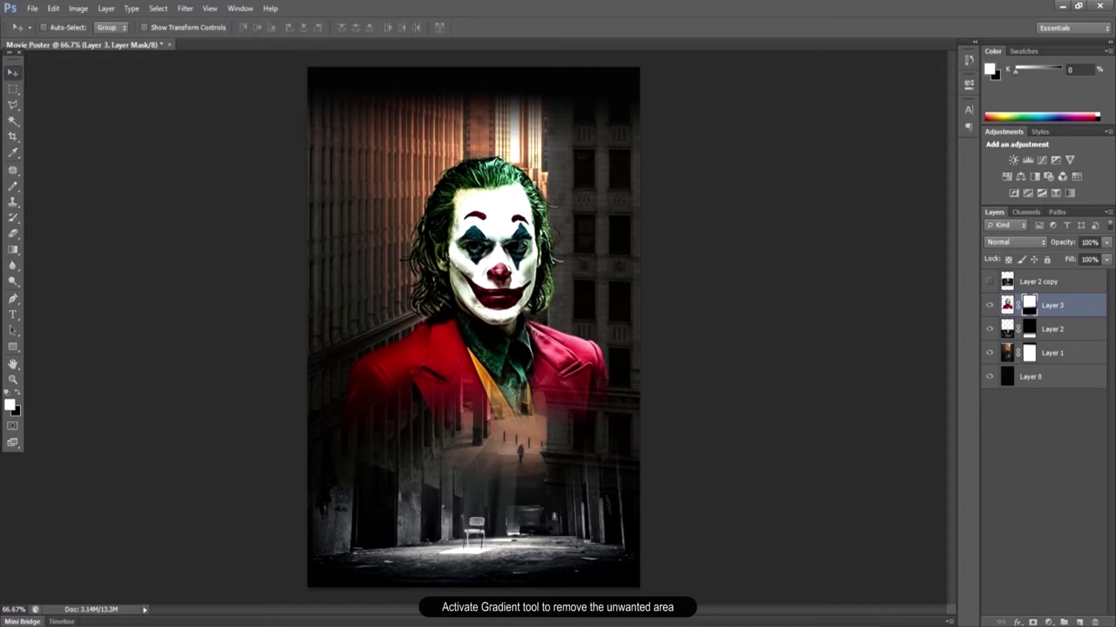
click(12, 250)
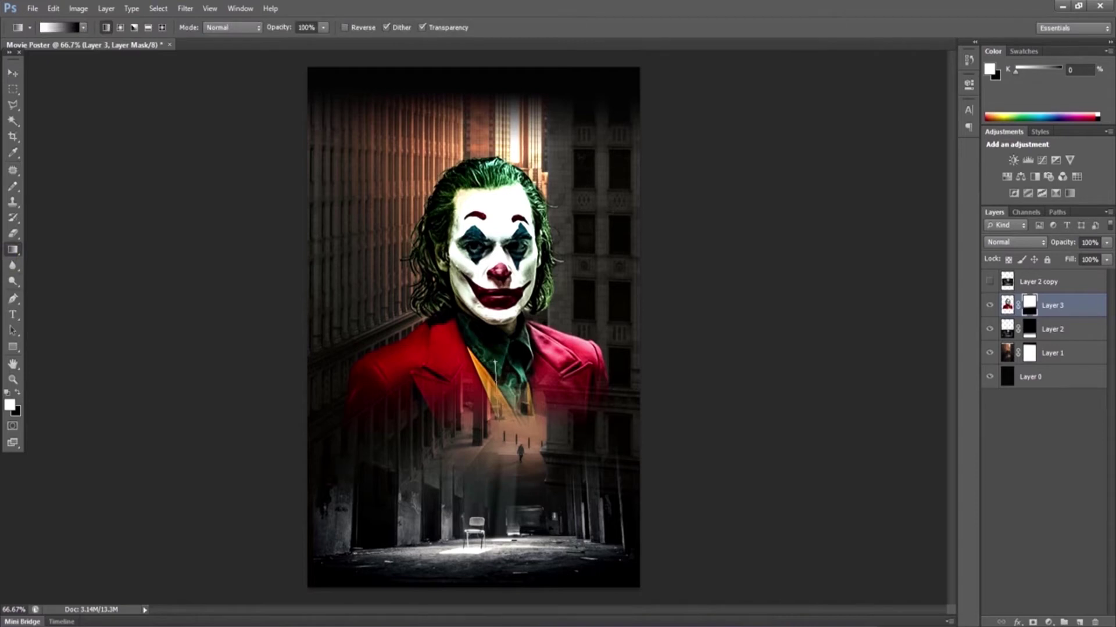
key(v)
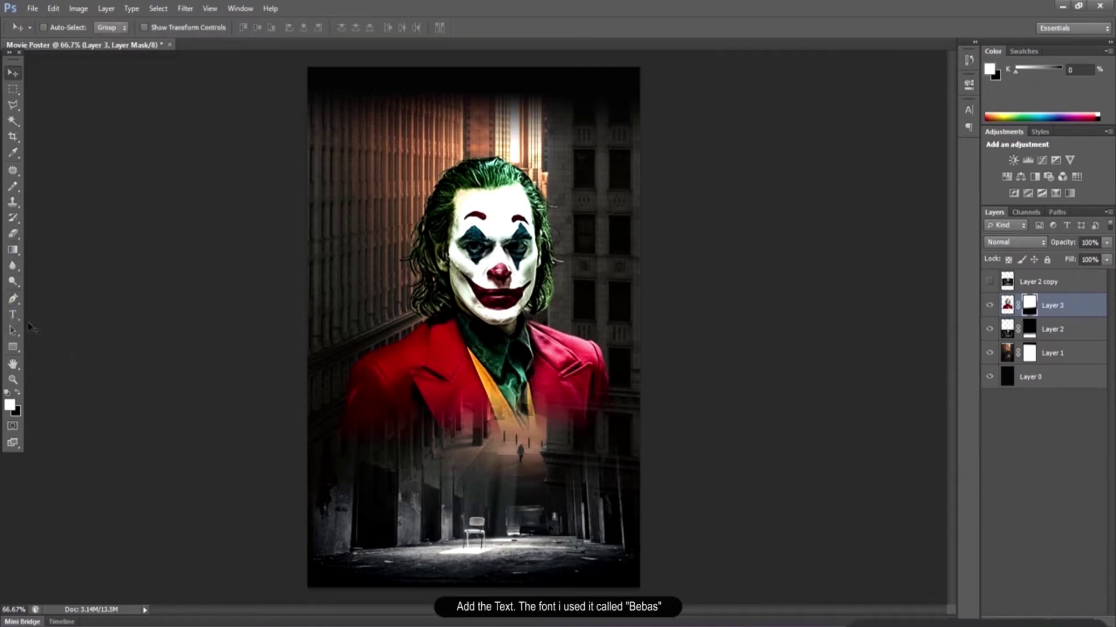
Add a white Bebas Neue 'JOKER' text layer on the canvas.
click(13, 314)
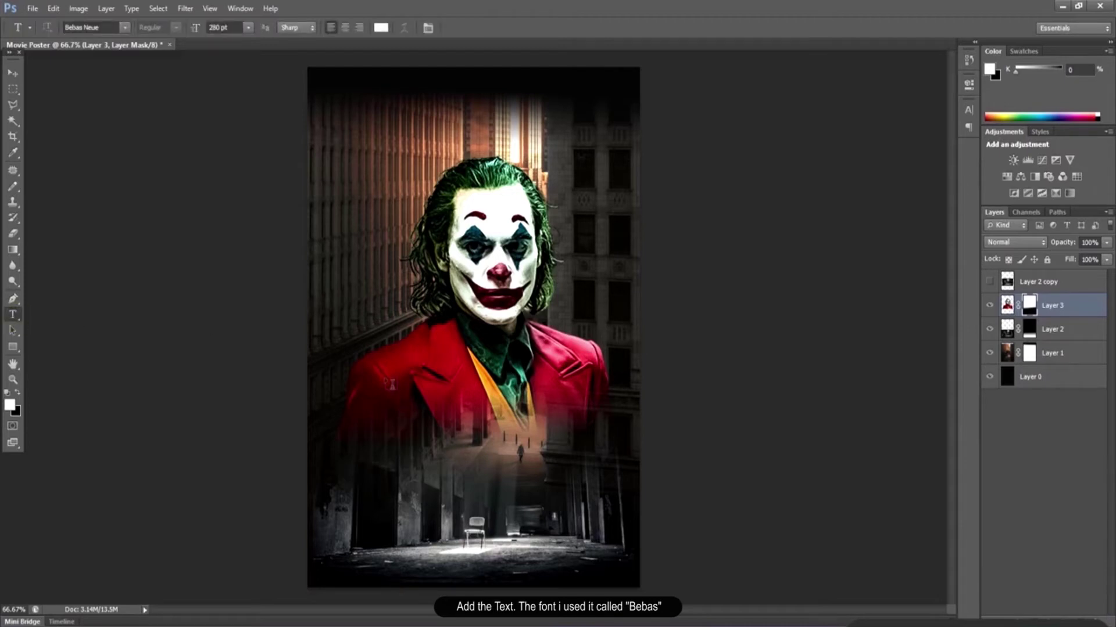
click(384, 378)
text(JOKE)
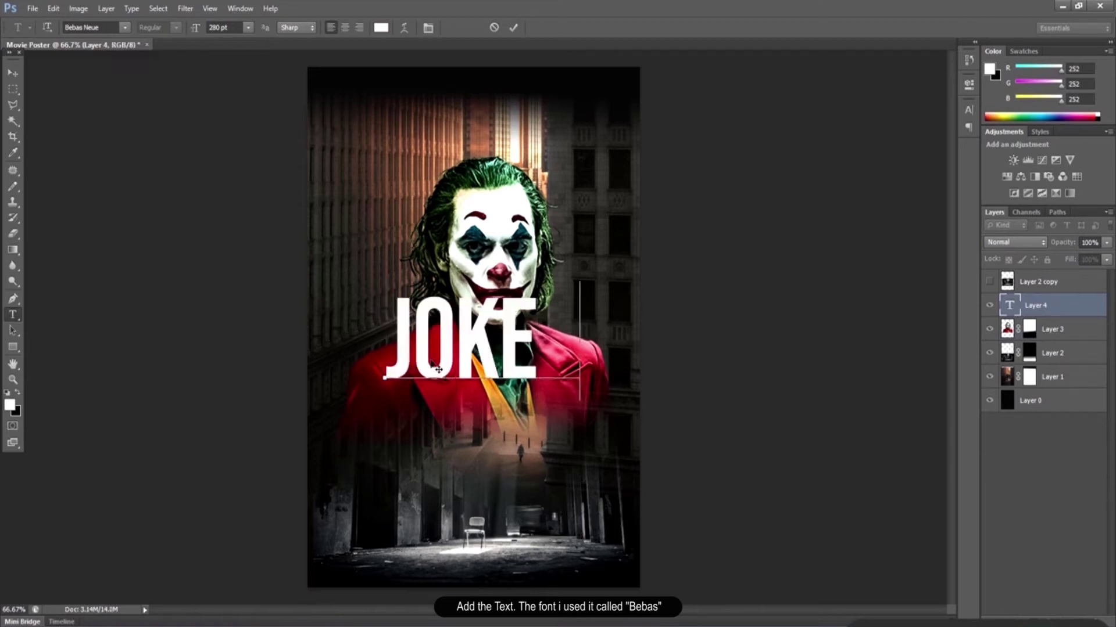
text(R)
click(13, 73)
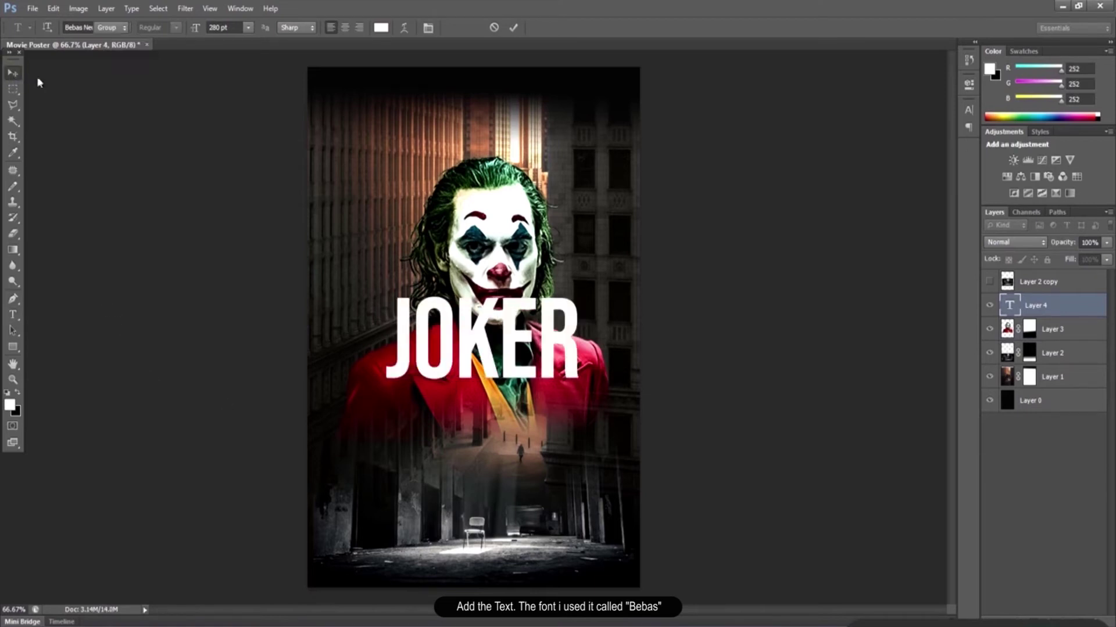
Enlarge the JOKER title and move it across the poster bottom.
key(ctrl+t)
drag(579, 400, 592, 409)
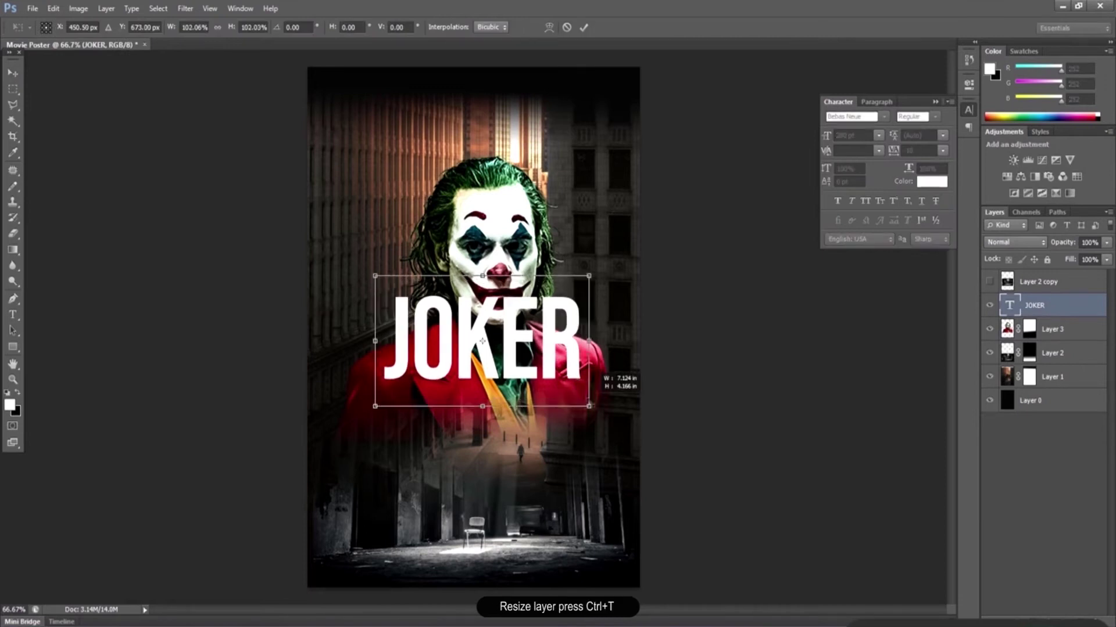
drag(512, 324, 519, 501)
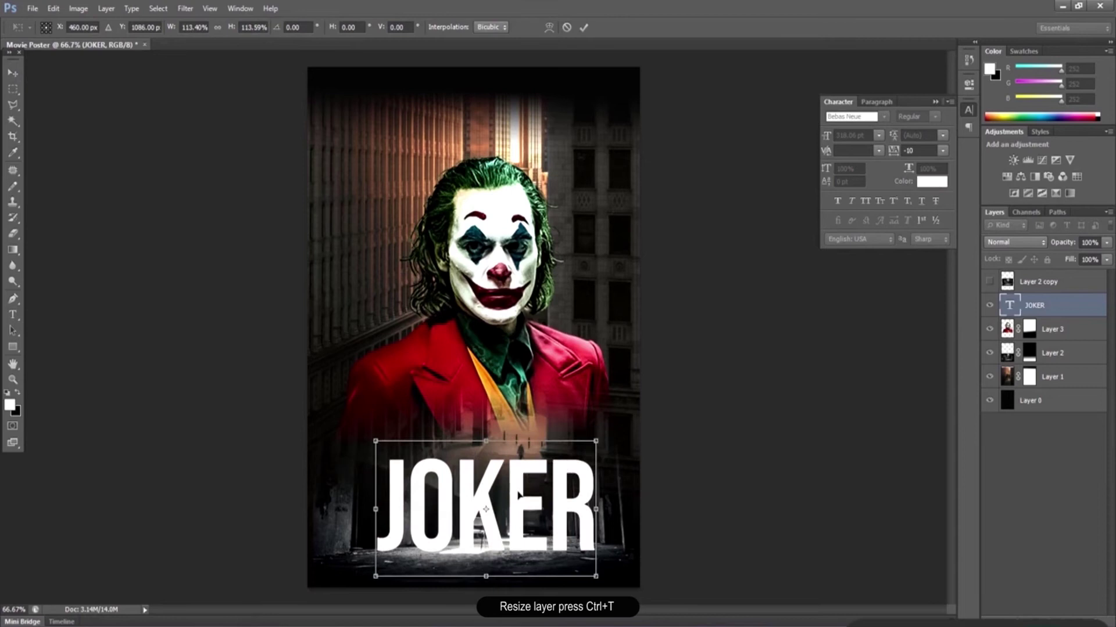
key(Return)
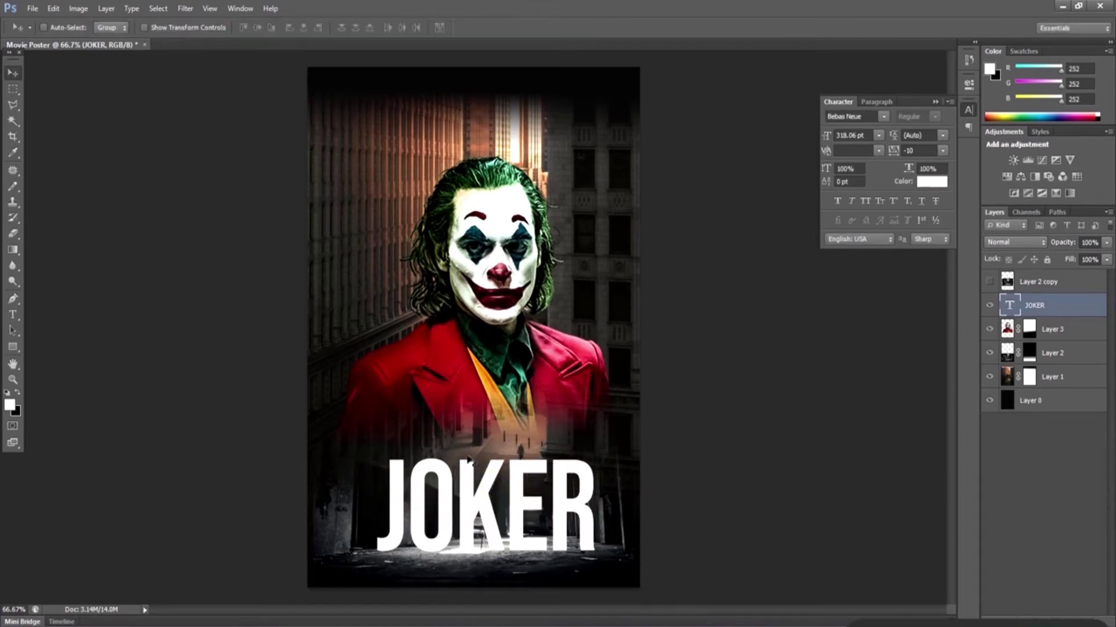
click(12, 314)
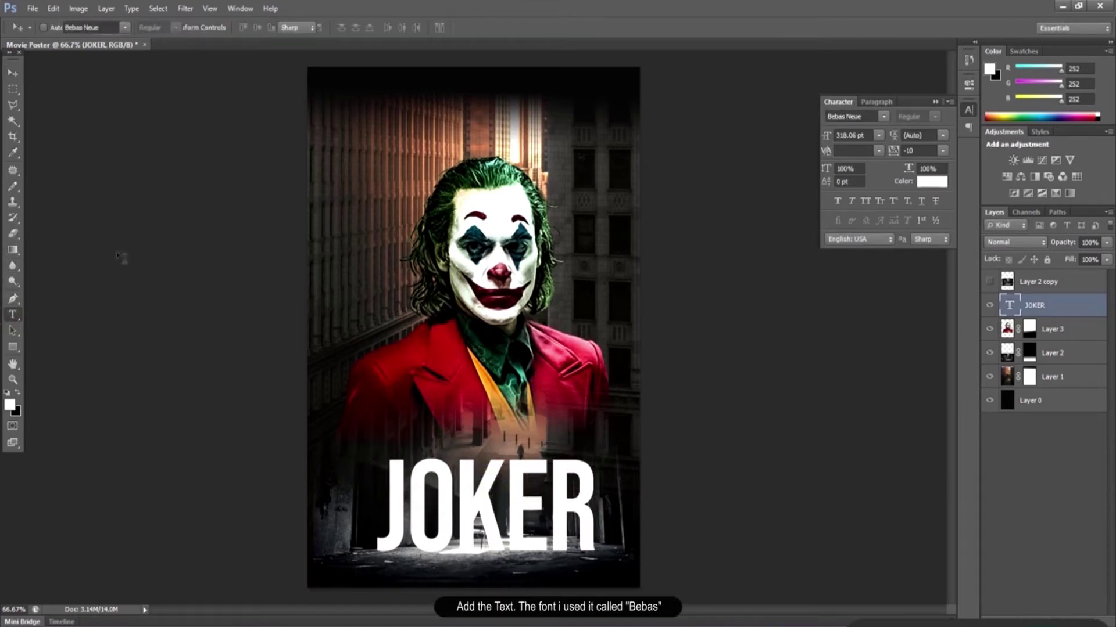
click(380, 282)
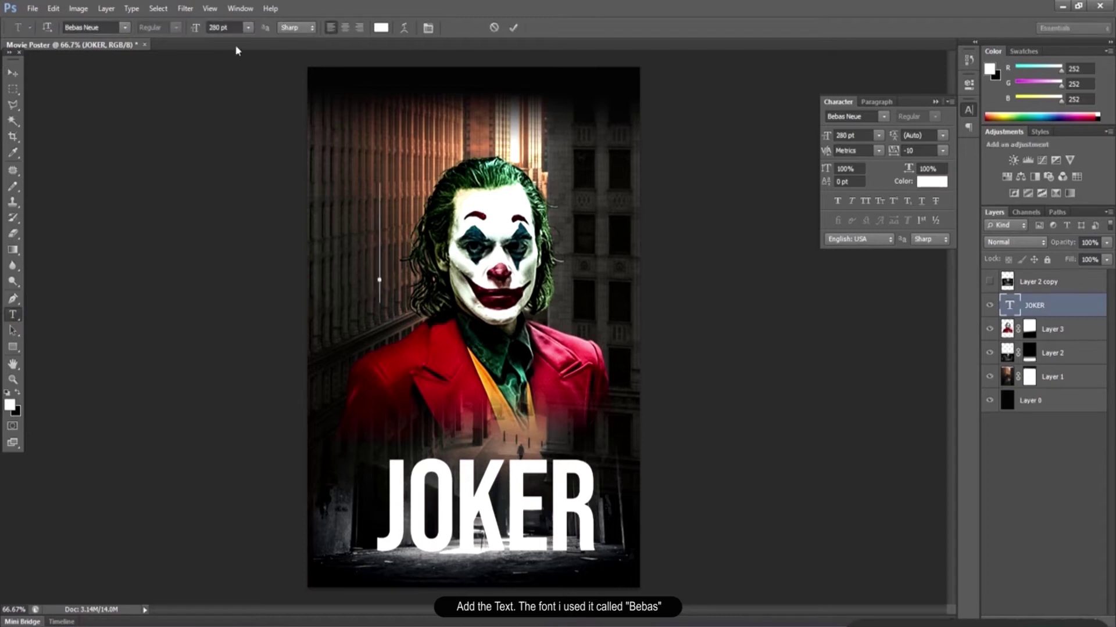
Set the new text layer's font size to 50 pt.
click(847, 135)
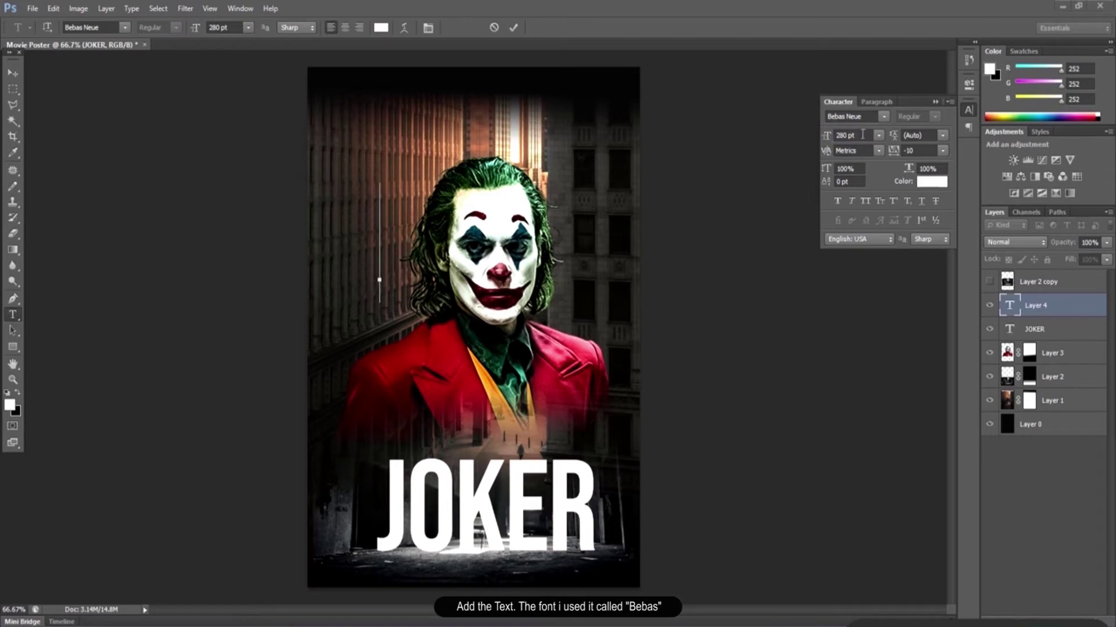
click(221, 27)
click(225, 28)
text(50)
key(Return)
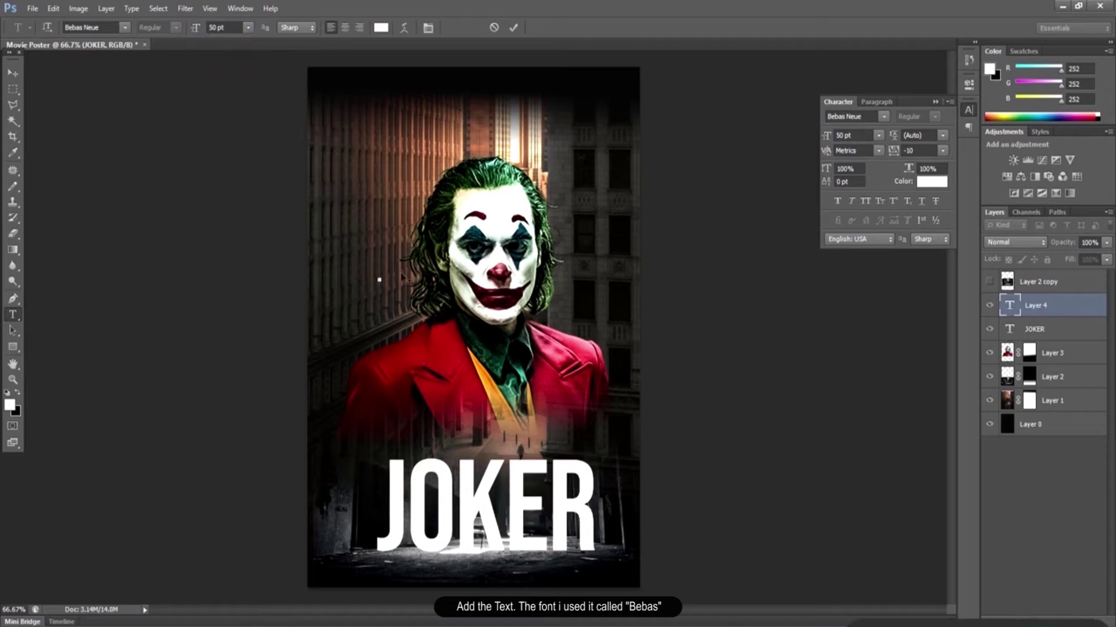
Type the tagline 'PUT ON A HAPPY FACE' and move it above JOKER.
text(PUT ON A)
text( HAPPY FACE)
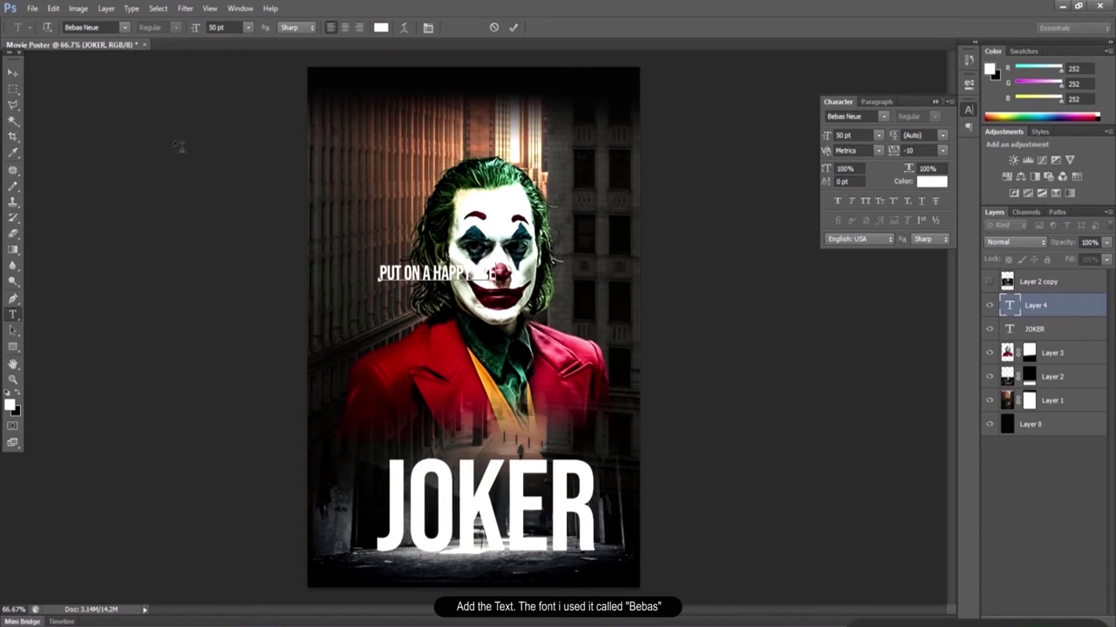
click(13, 74)
drag(484, 270, 527, 392)
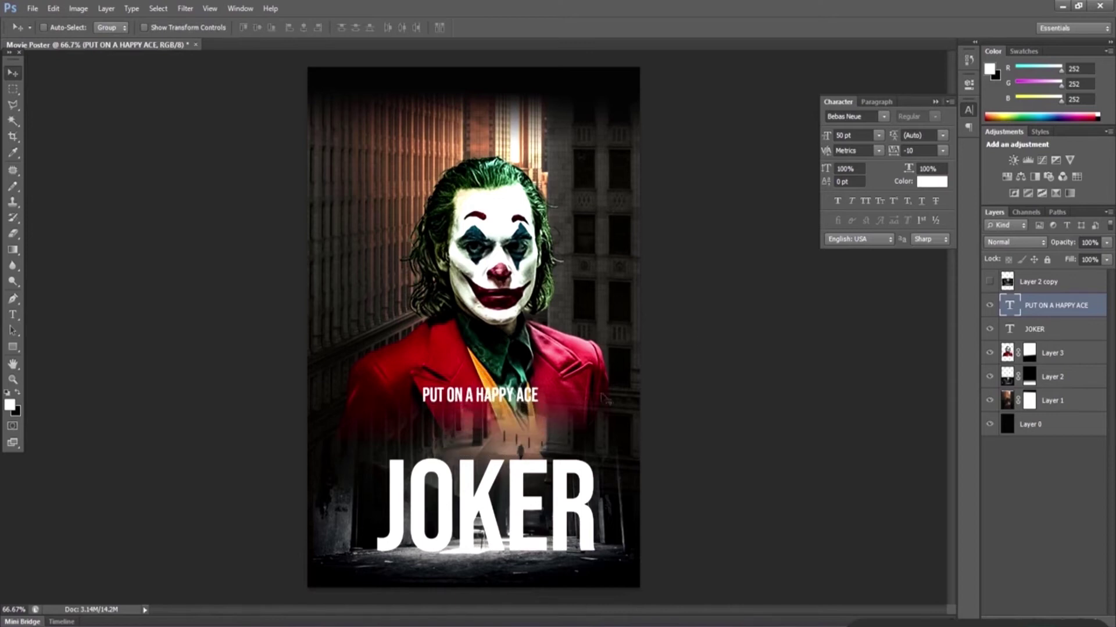
Widen the tagline's tracking to 75, then to 100.
click(943, 151)
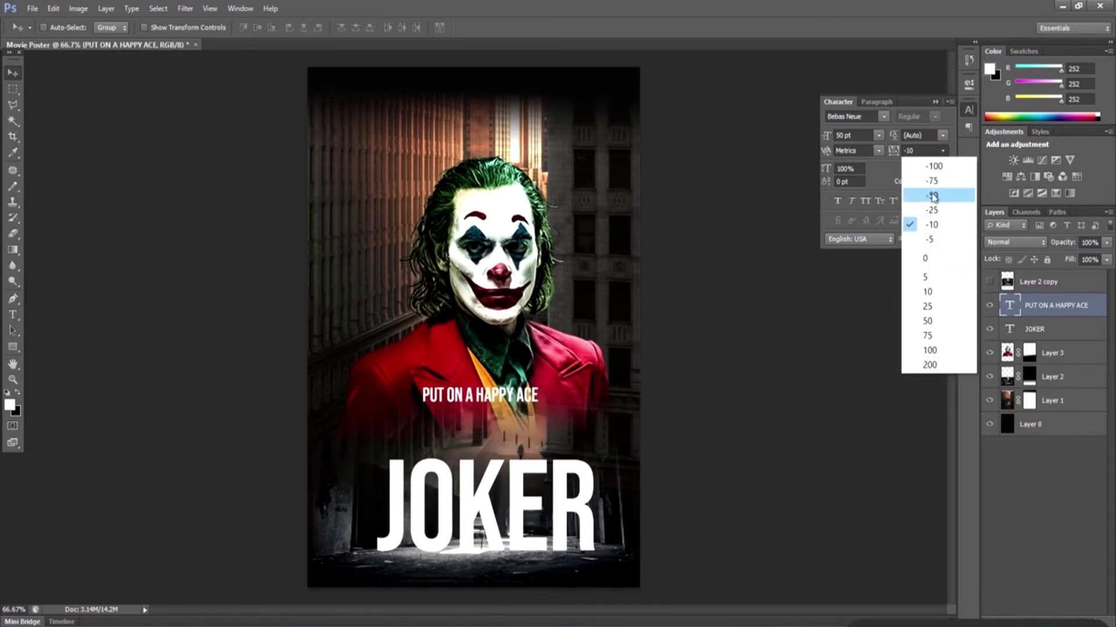
click(940, 335)
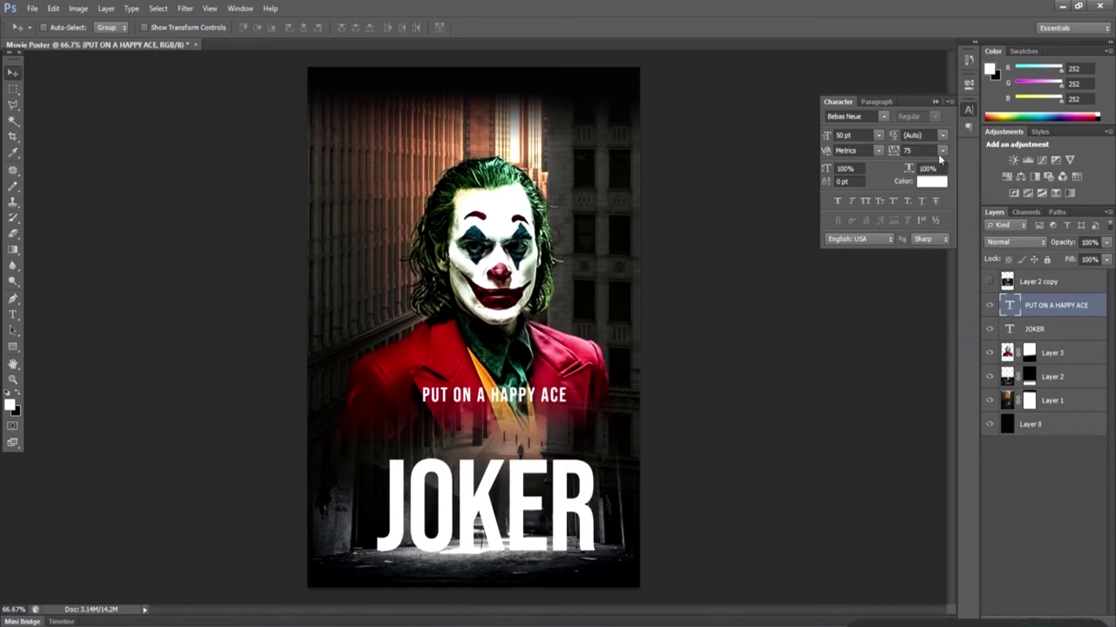
click(881, 138)
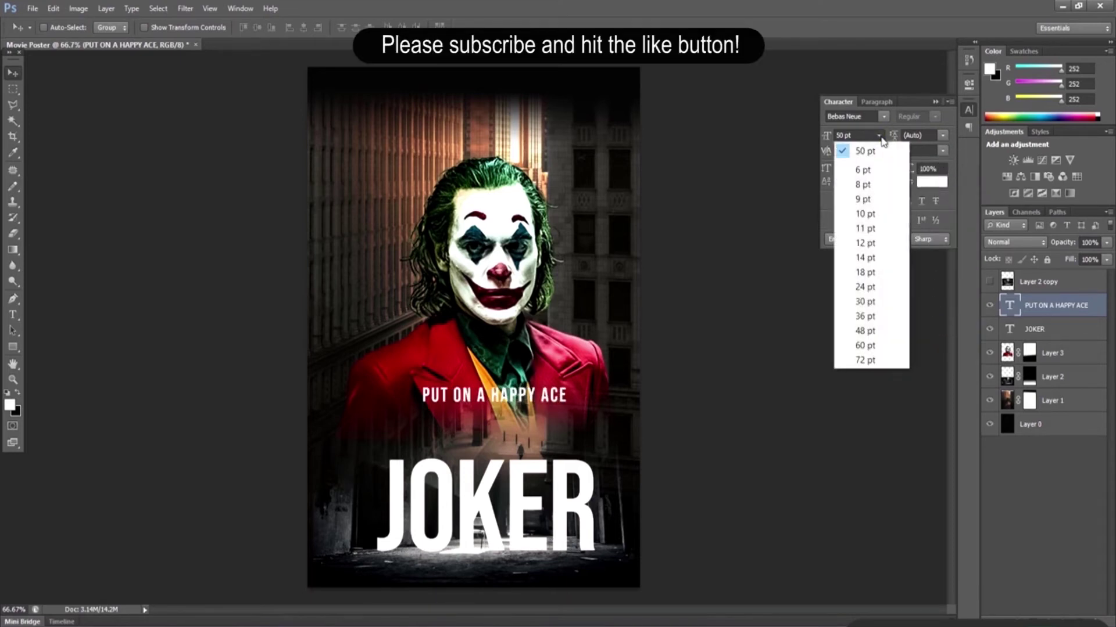
click(881, 139)
click(942, 150)
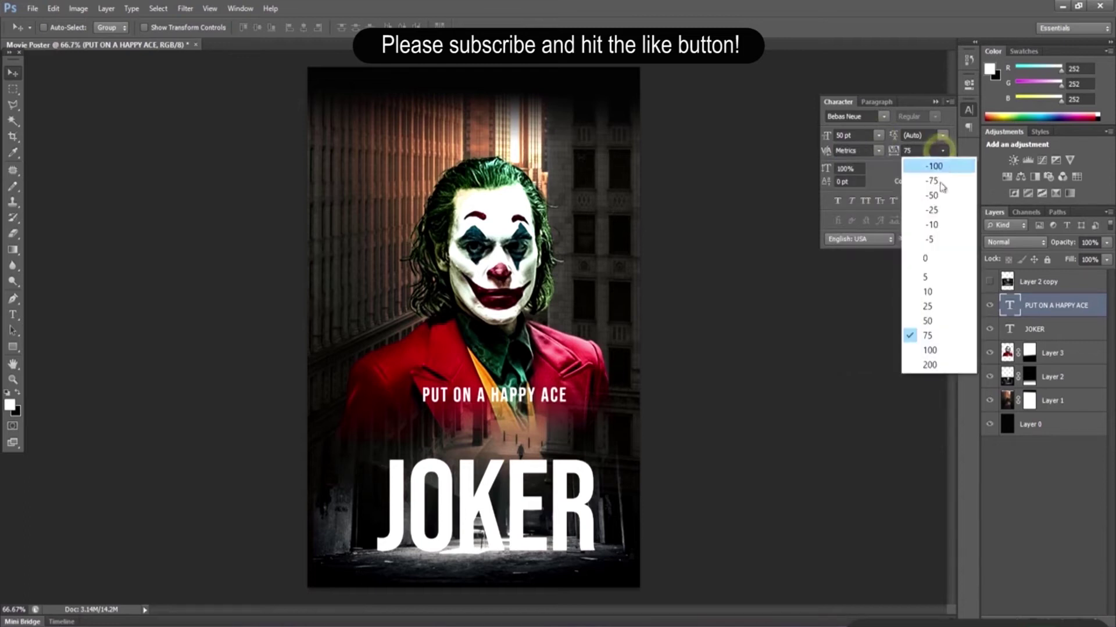
click(935, 349)
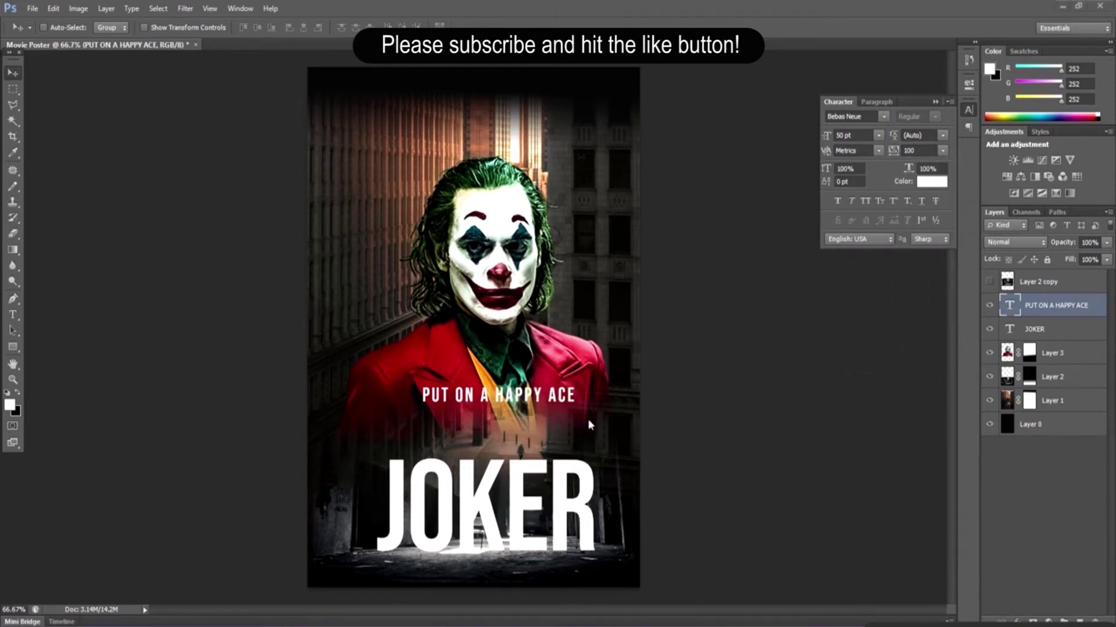
Edit the tagline text, adding spaces and the missing F to read PUT ON A HAPPY FACE.
click(13, 316)
click(491, 398)
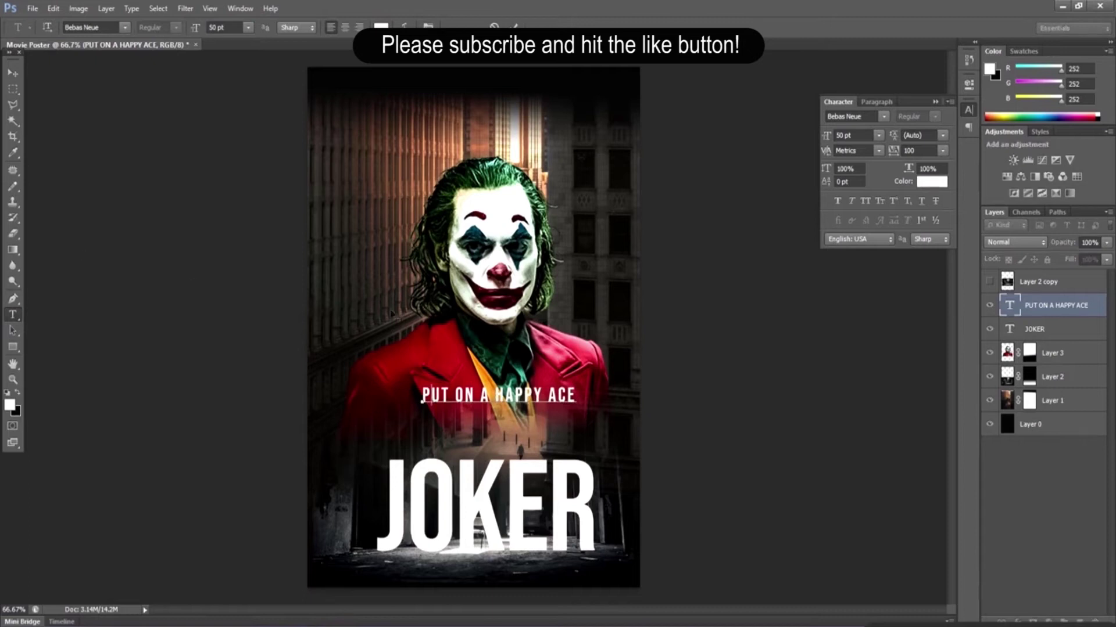
key(Right)
key(Right)
key(Right)
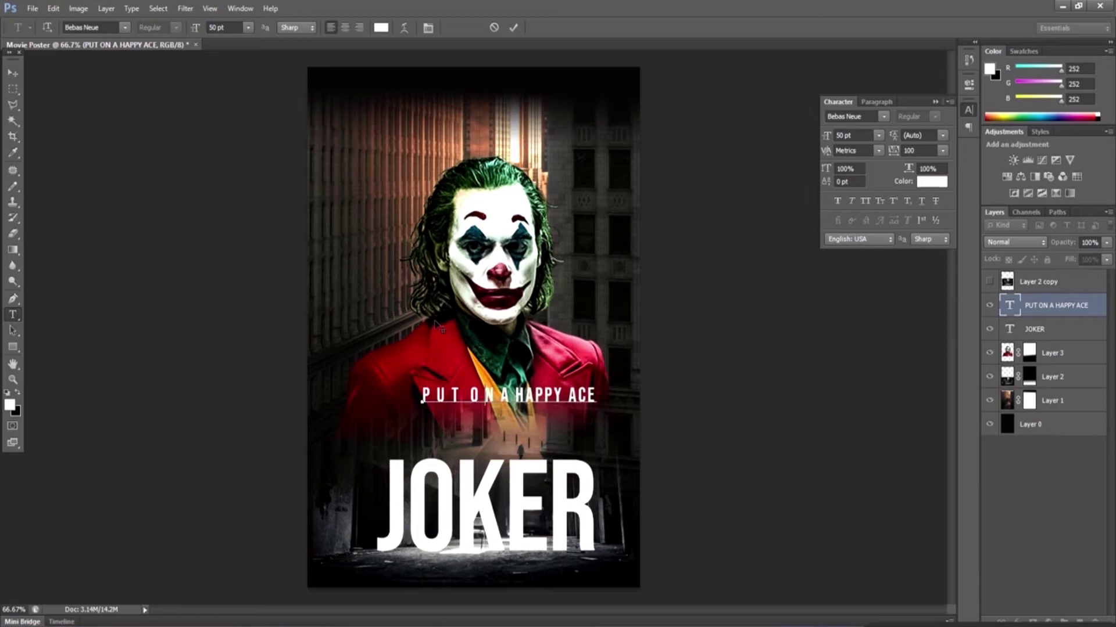
key(Right)
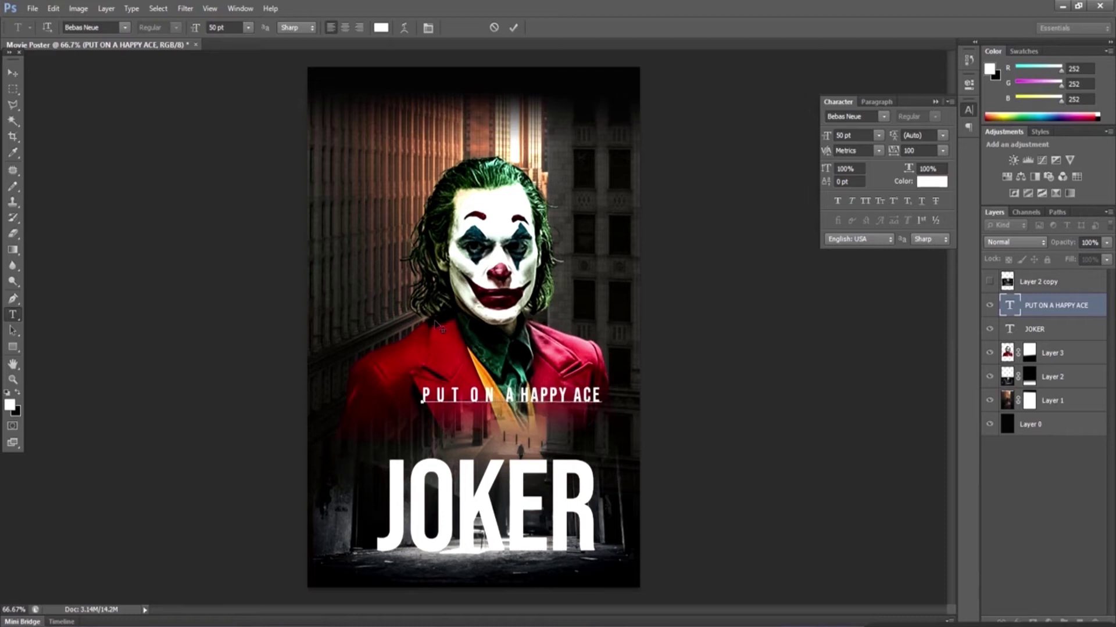
key(Right)
key(Right)
key(Right)
key(Right)
key(Right)
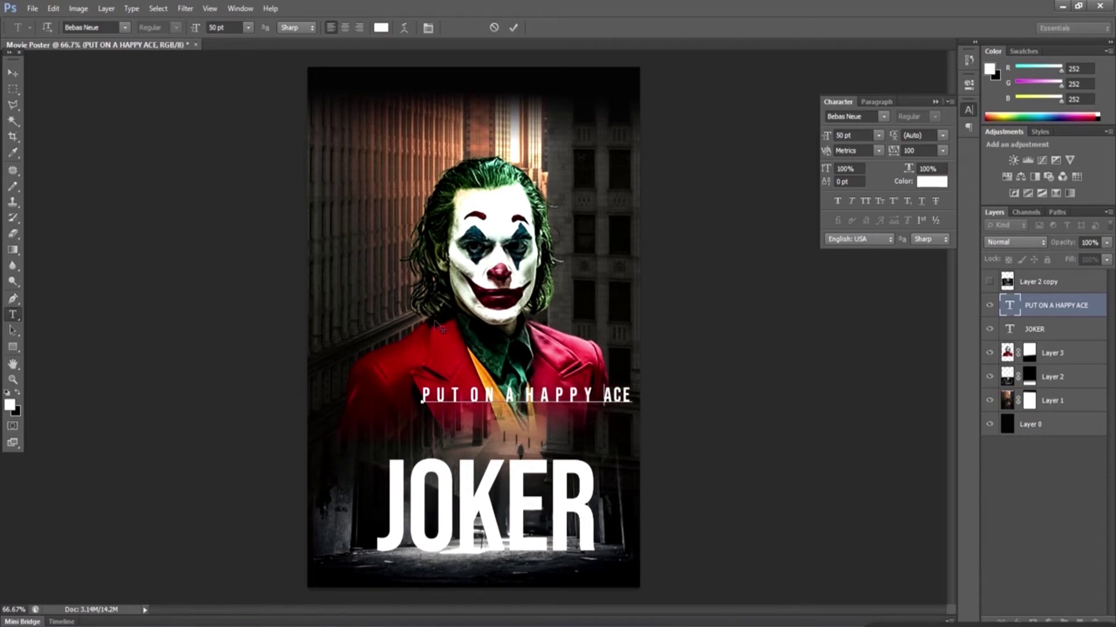
text(F)
Drop the tagline below JOKER and align both text layers on their horizontal centres.
click(12, 73)
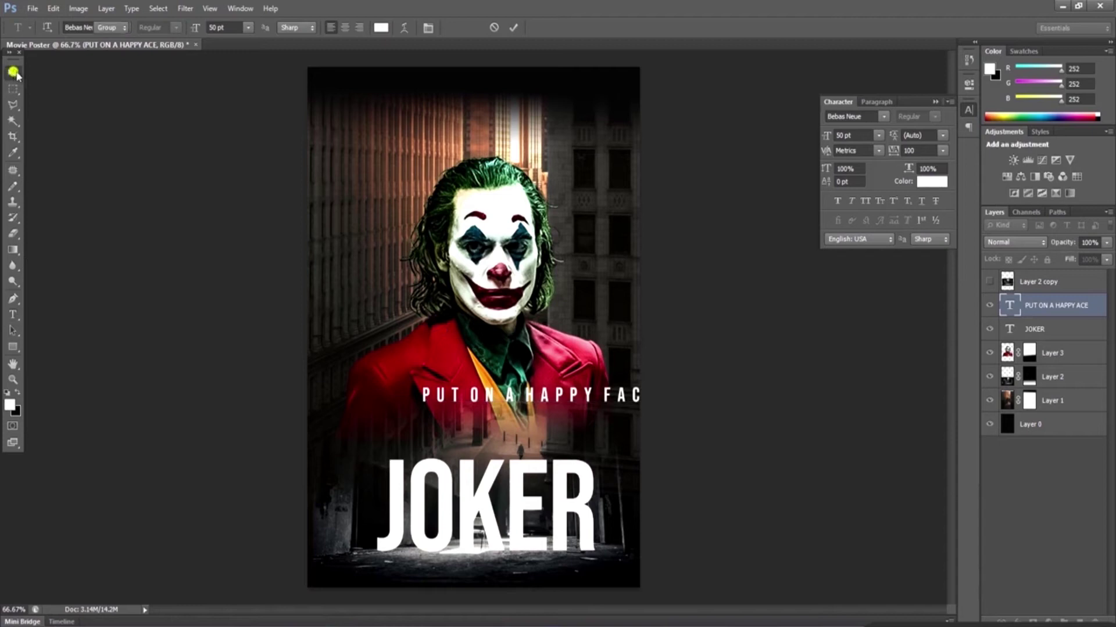
drag(474, 396, 417, 577)
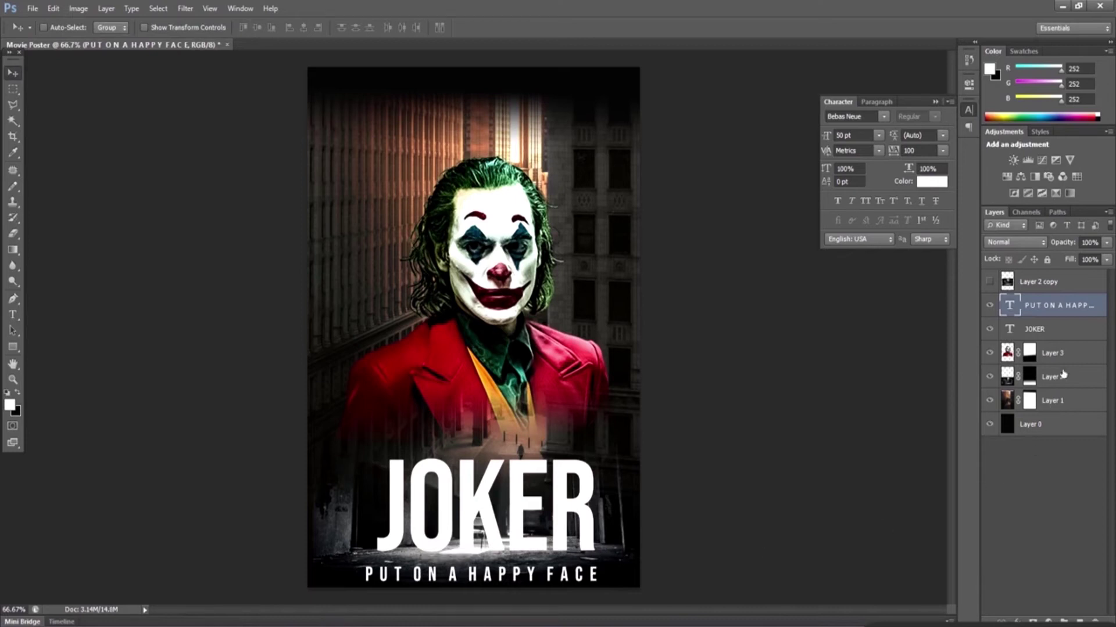
shift+click(1080, 331)
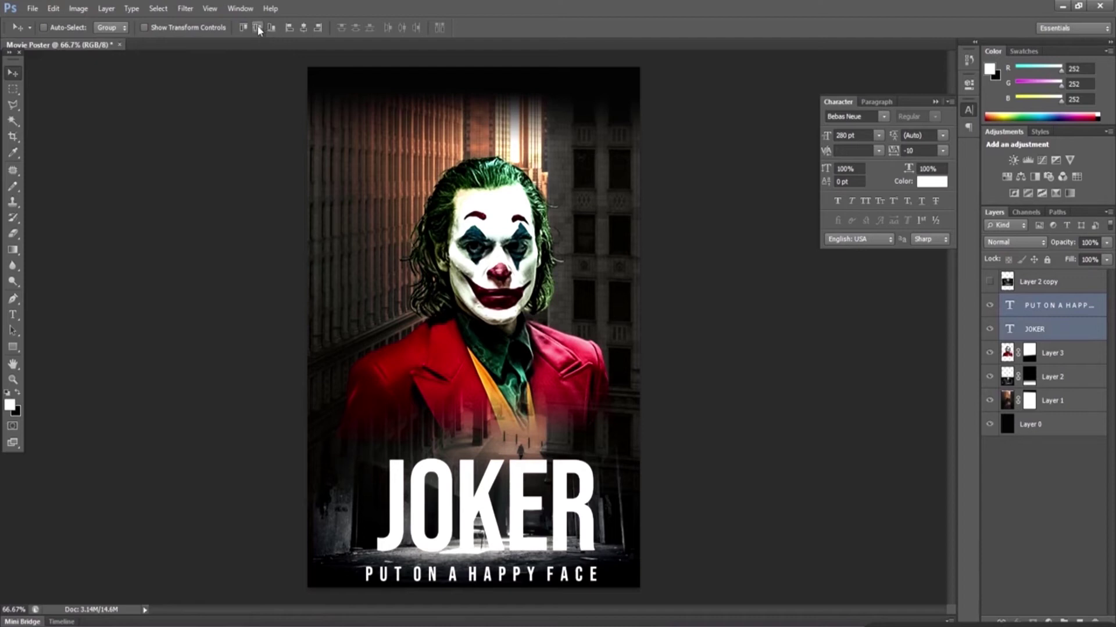
click(303, 28)
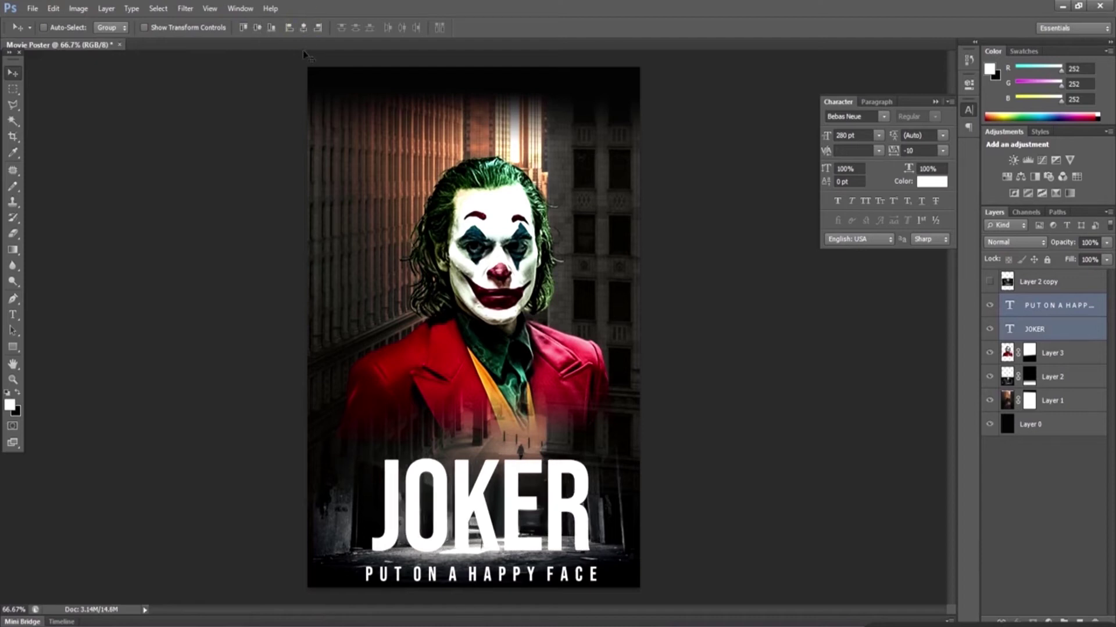
click(134, 226)
Raise the title and tagline slightly, then shift the Layer 2 alley background up a little.
drag(511, 488, 511, 478)
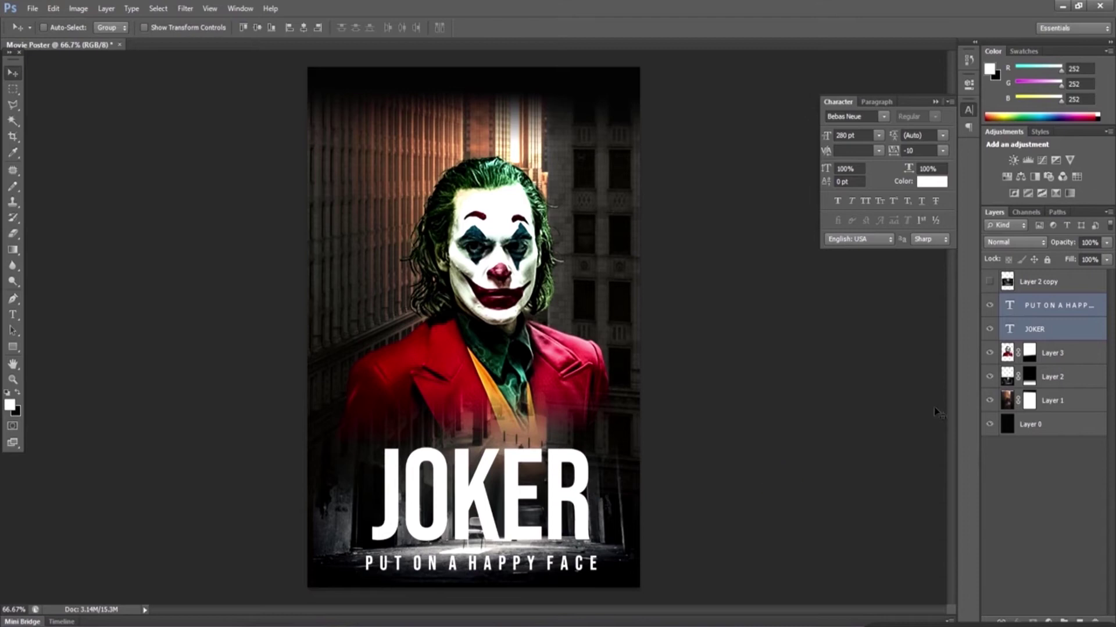
click(989, 329)
click(989, 305)
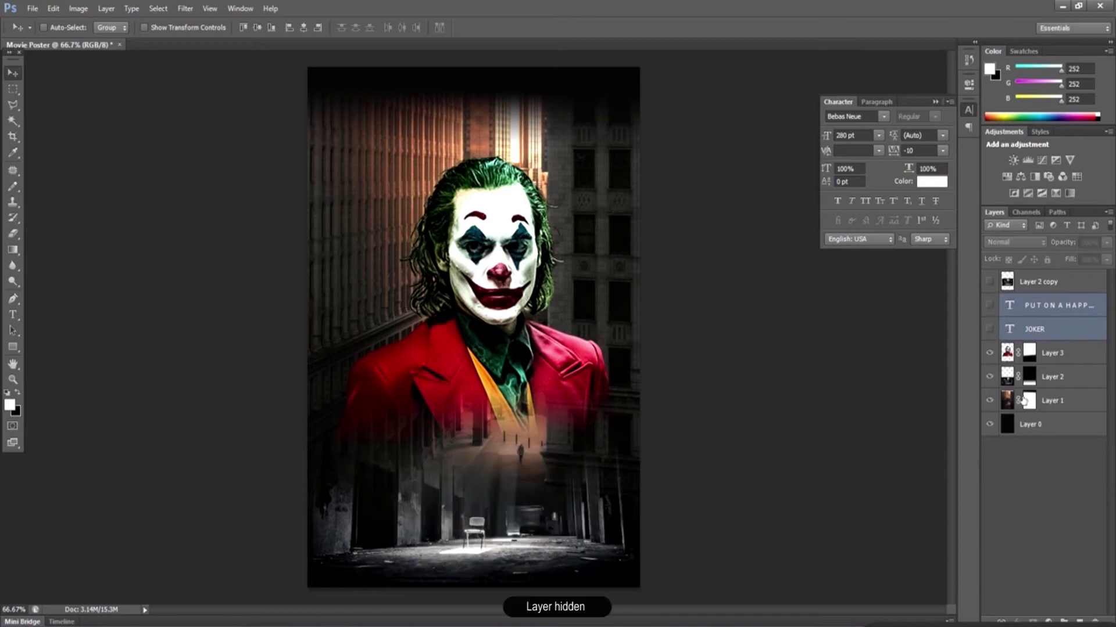
click(1070, 384)
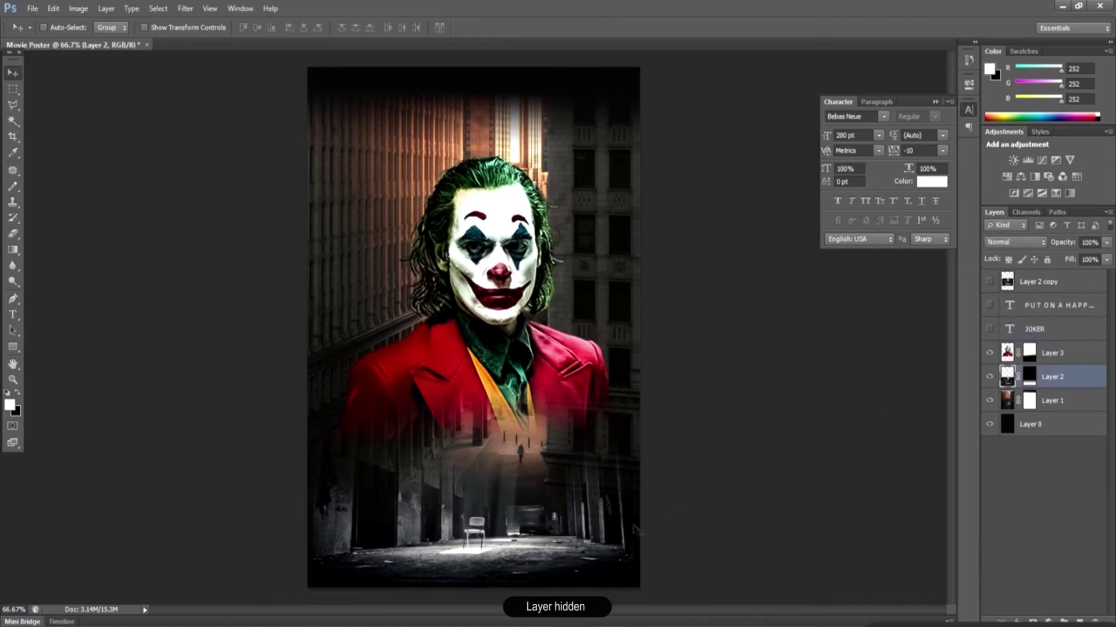
mouse_move(499, 527)
mouse_down()
mouse_move(498, 515)
mouse_move(500, 525)
mouse_up()
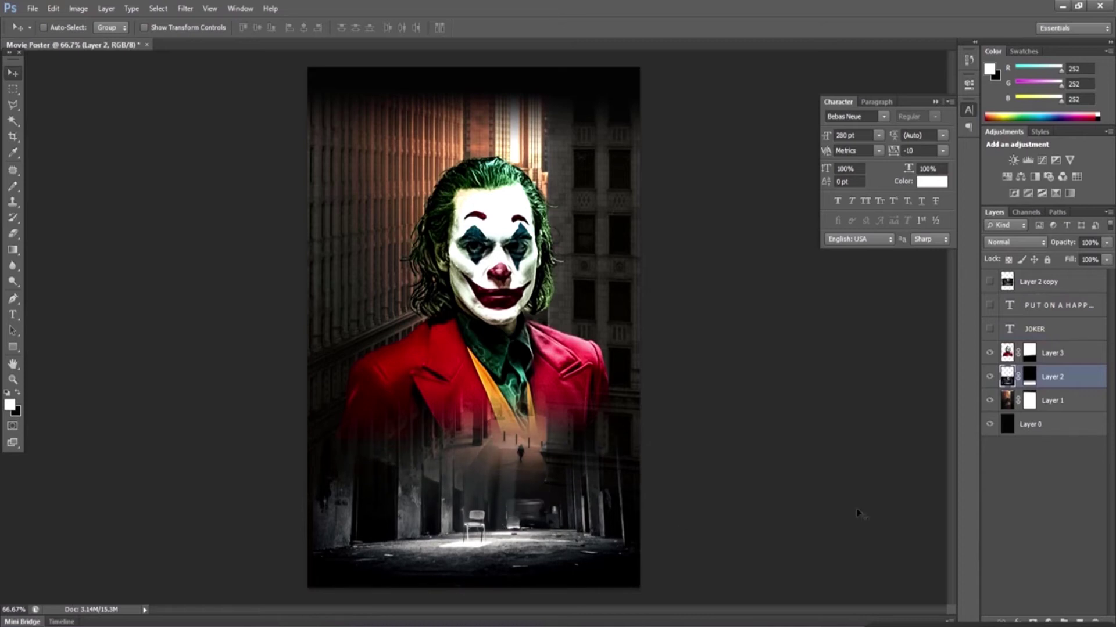
Show both text layers again and nudge the title and tagline slightly left.
click(989, 328)
click(988, 305)
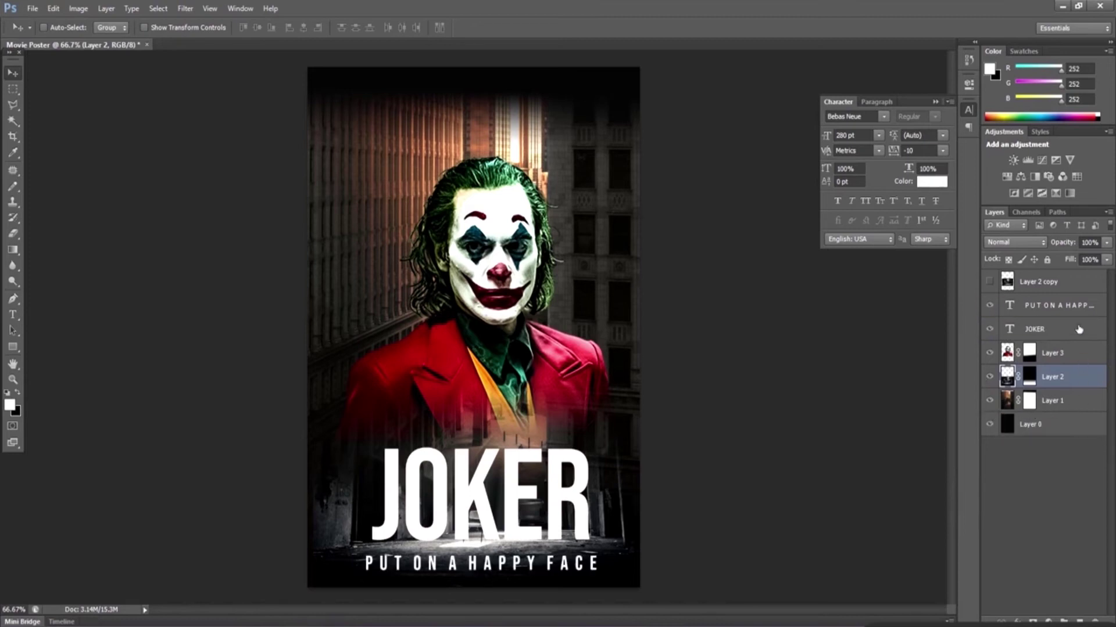
click(1078, 327)
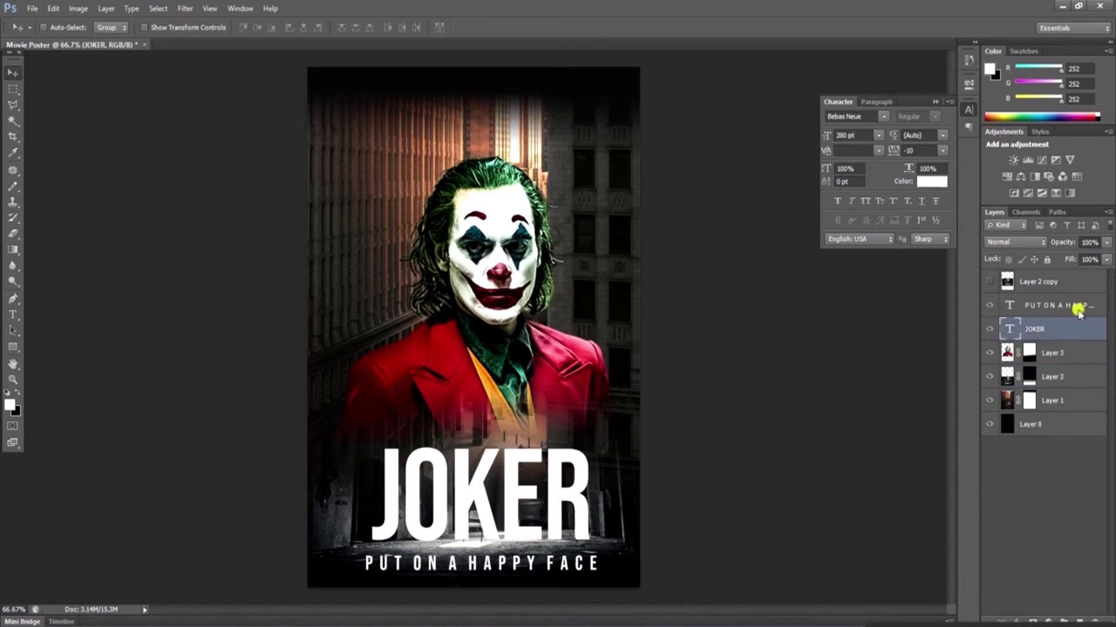
shift+click(1078, 312)
key(Left)
key(Left)
key(Left)
key(Left)
key(Left)
key(Left)
key(Left)
key(Left)
key(Left)
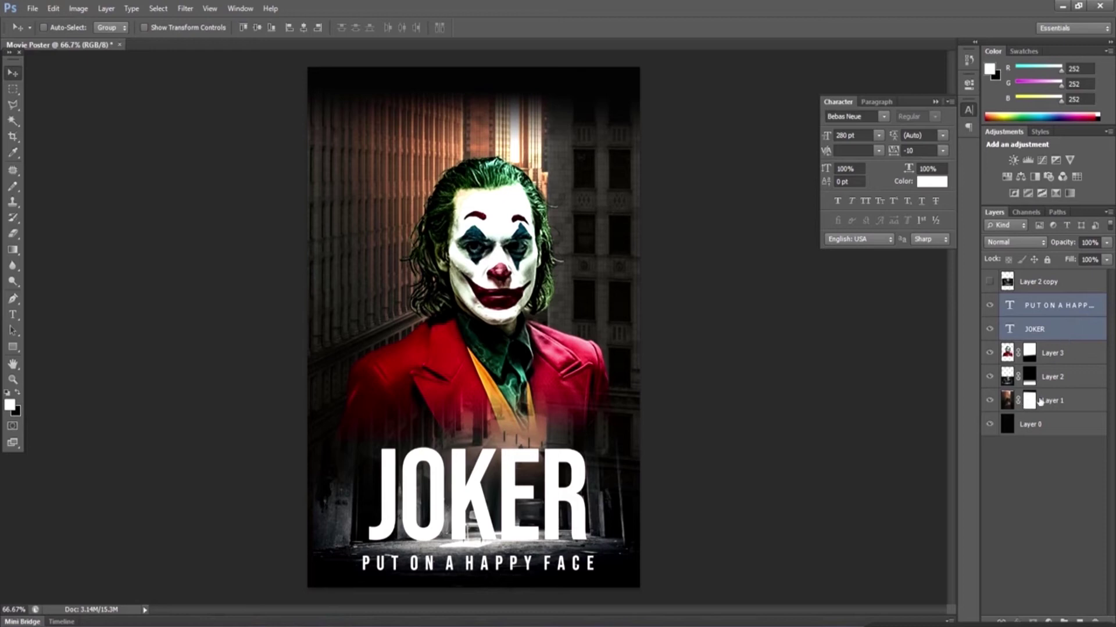
Lower the Layer 3 Joker photo, scale it to about 108.6%, and collapse the Character panel.
click(1081, 358)
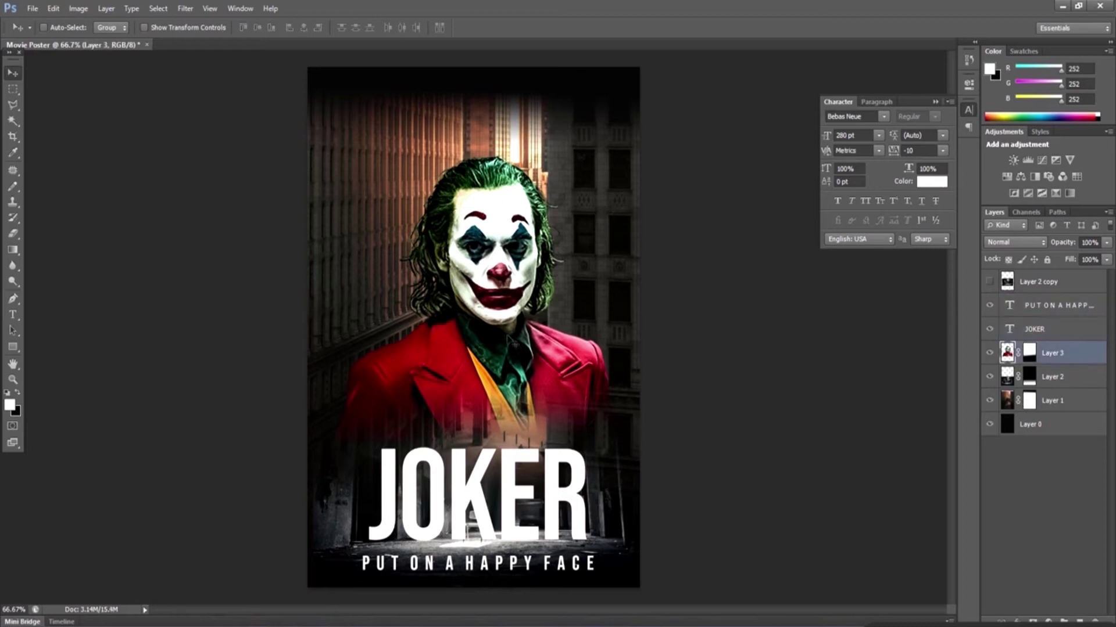
drag(494, 280, 490, 331)
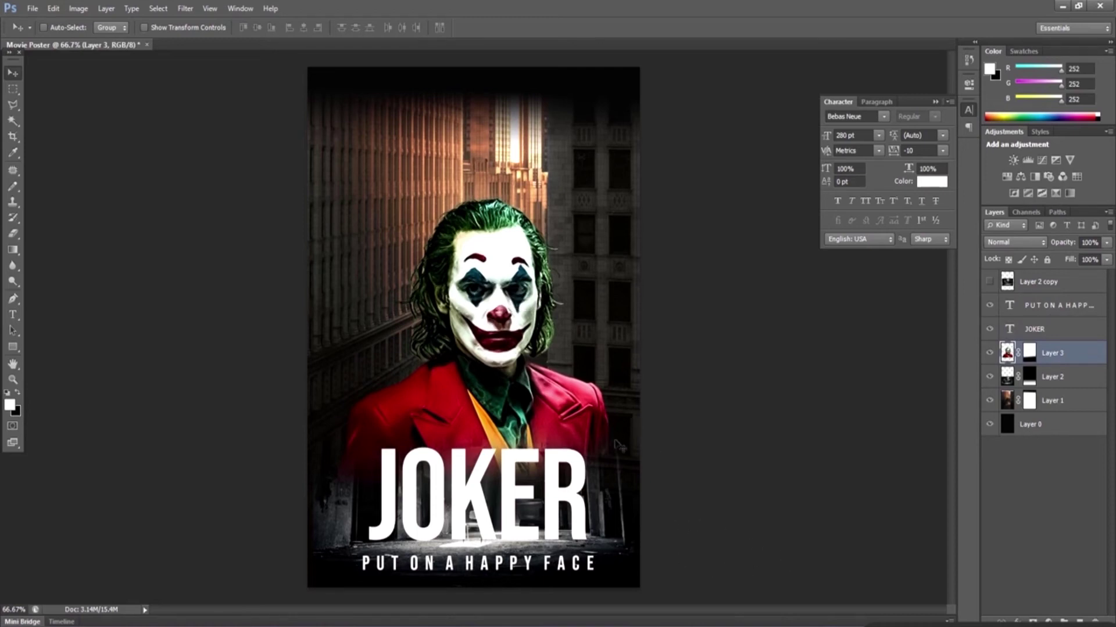
key(ctrl+t)
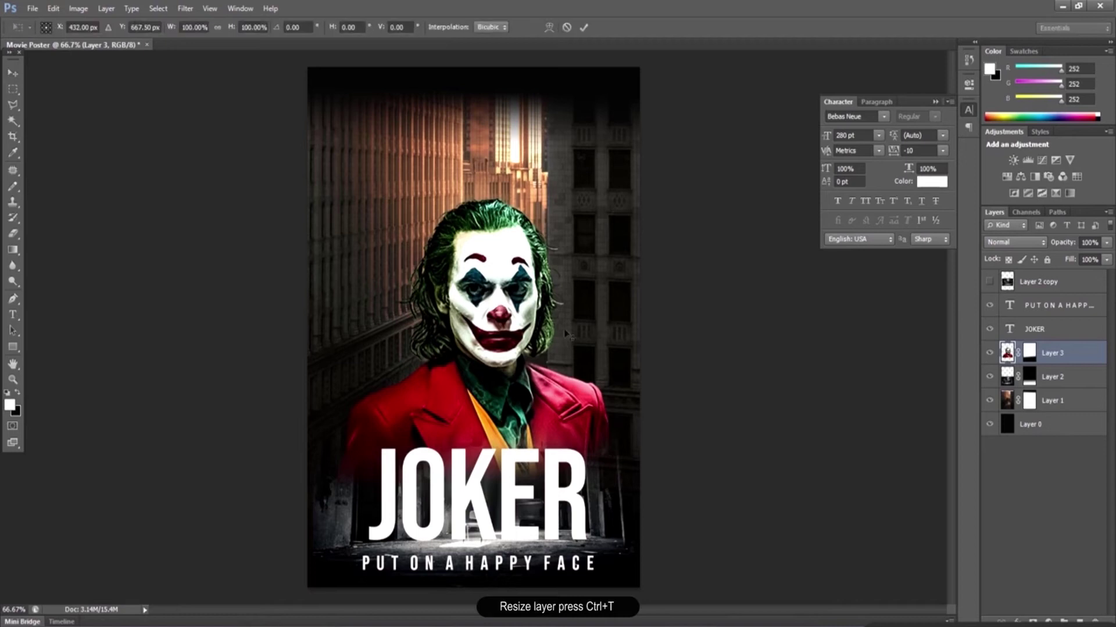
drag(615, 197, 628, 181)
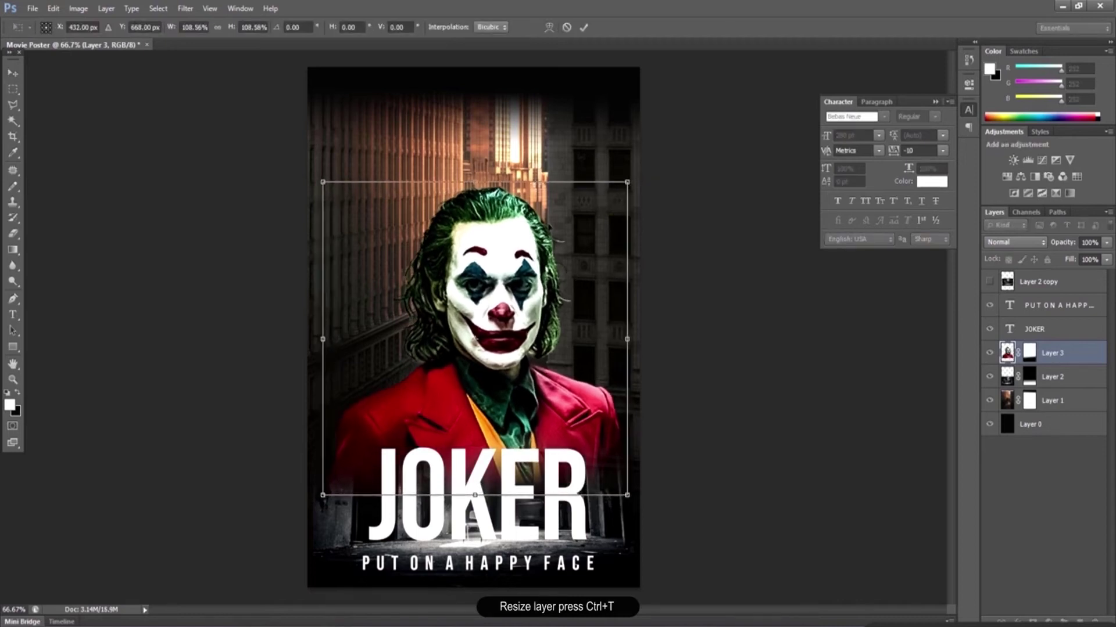
key(Return)
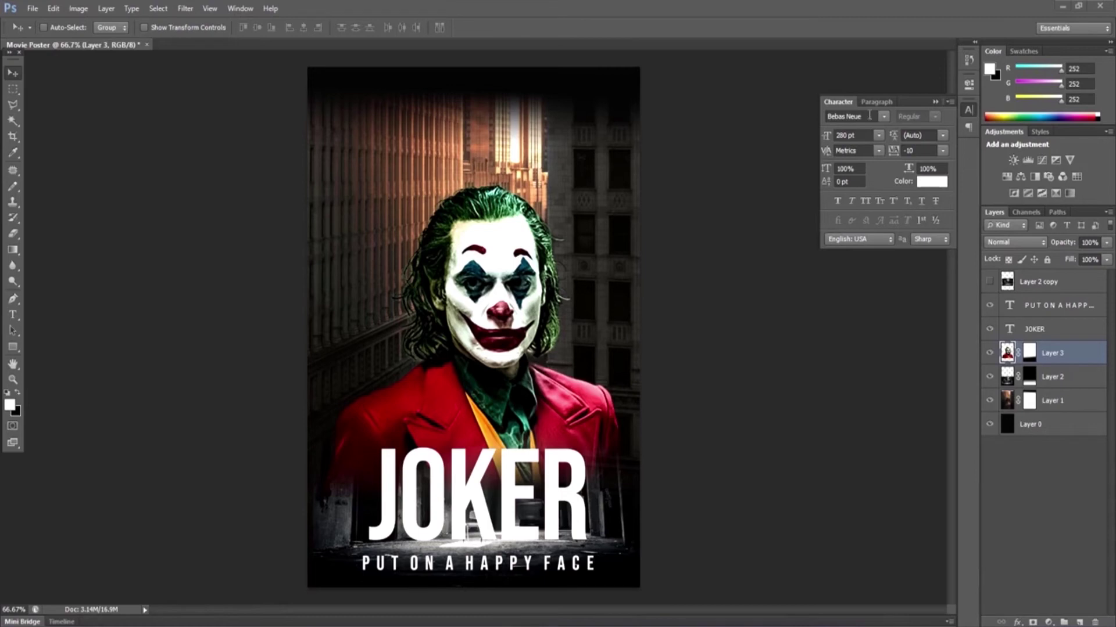
click(935, 103)
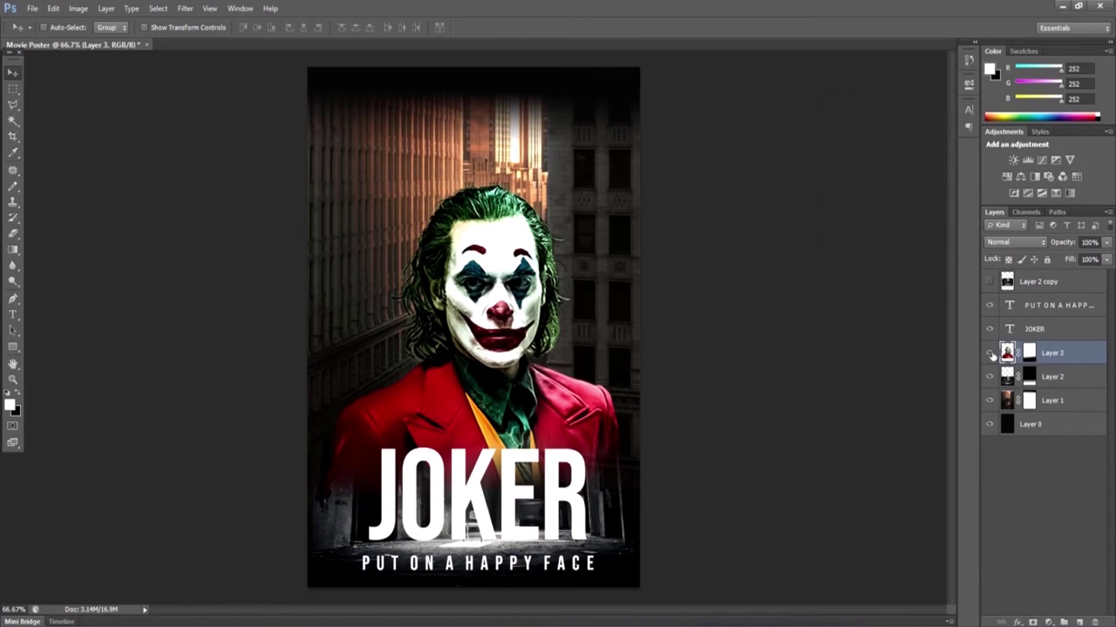
With the upper layers hidden, apply a Levels adjustment of 9 / 0.87 / 207 to Layer 1.
drag(992, 352, 991, 312)
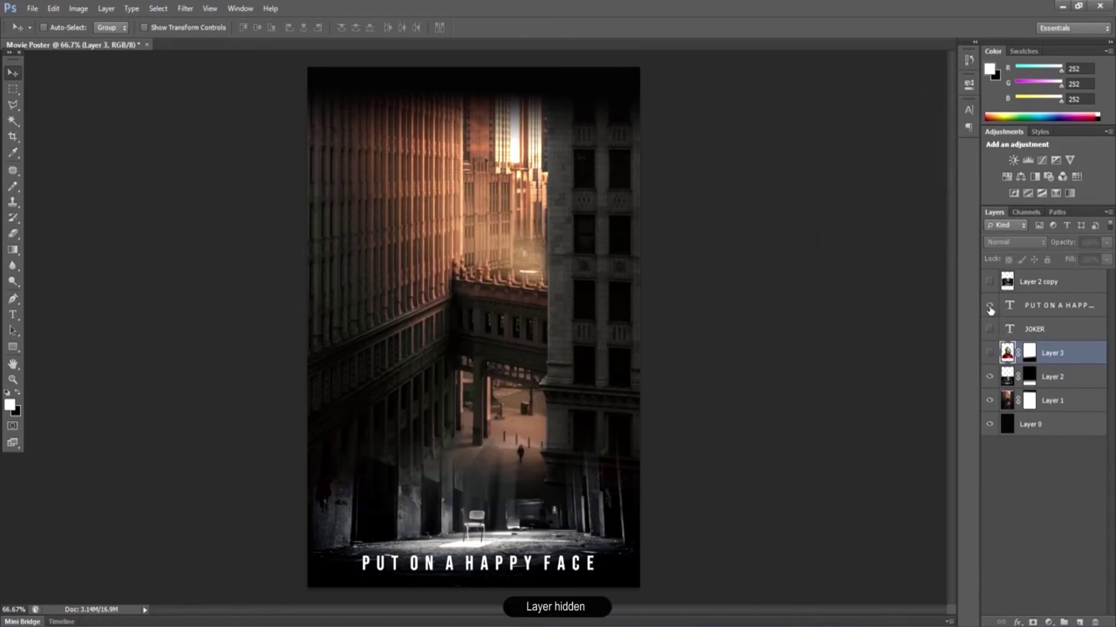
click(989, 377)
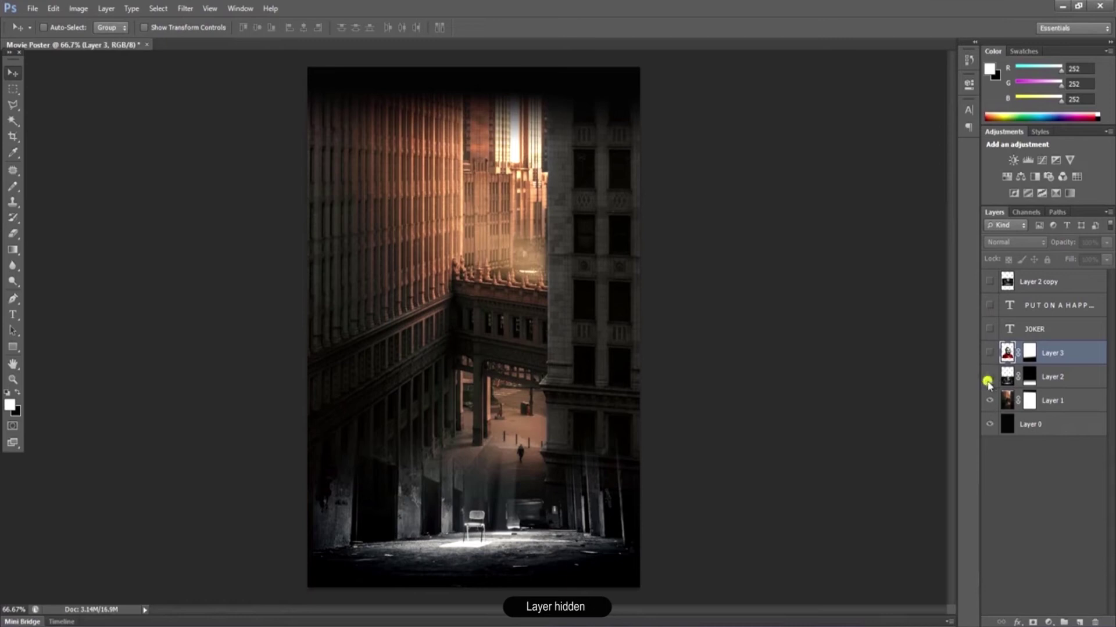
click(1066, 401)
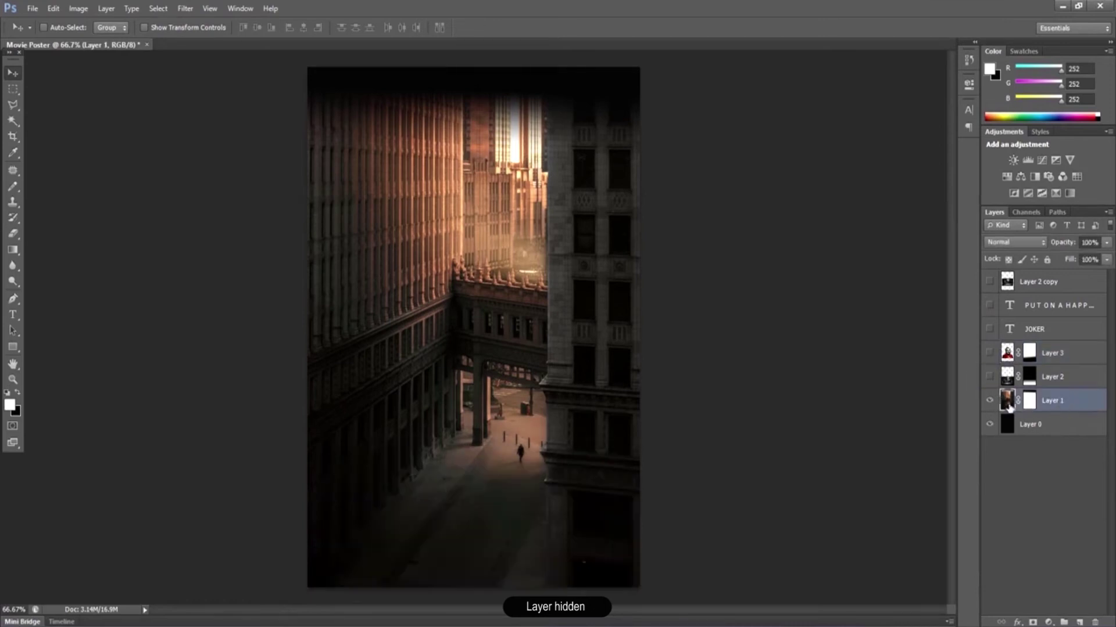
click(1048, 622)
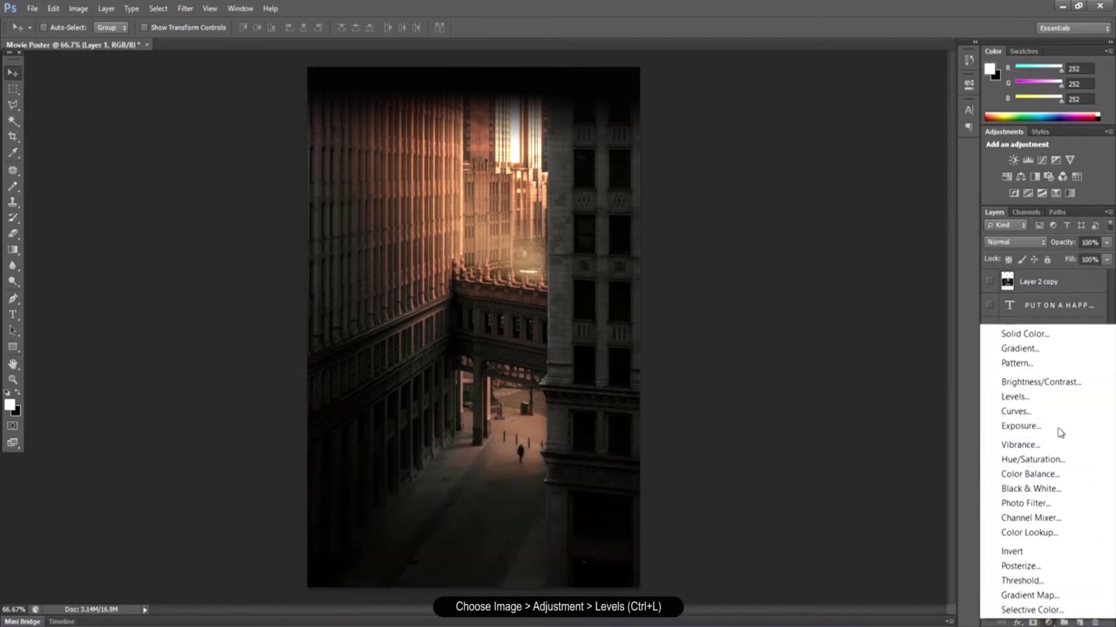
click(1049, 399)
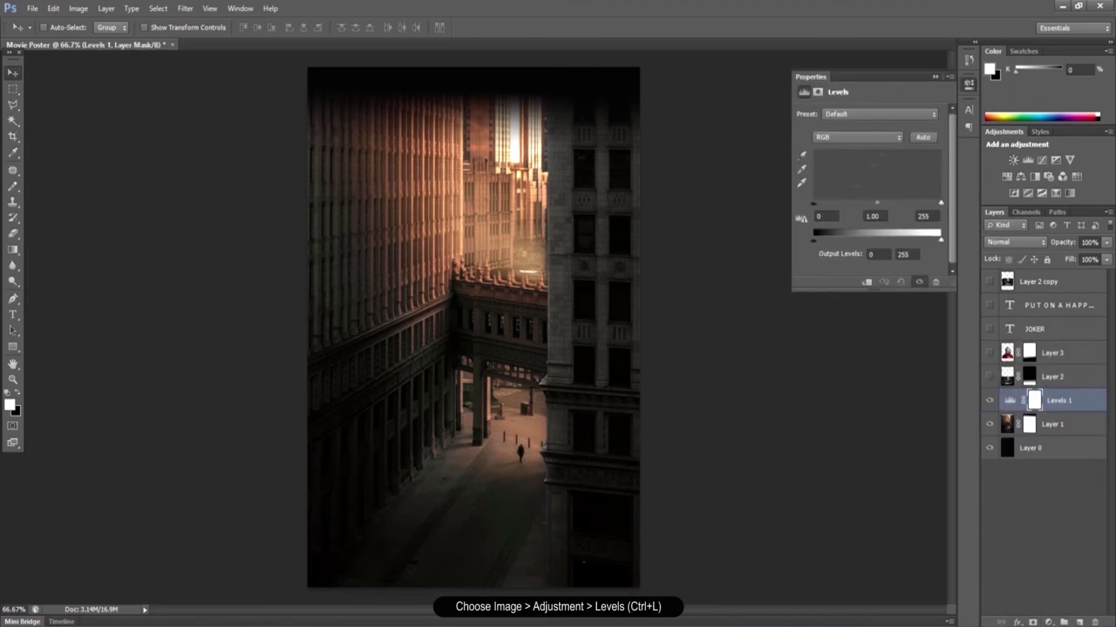
drag(819, 202, 821, 203)
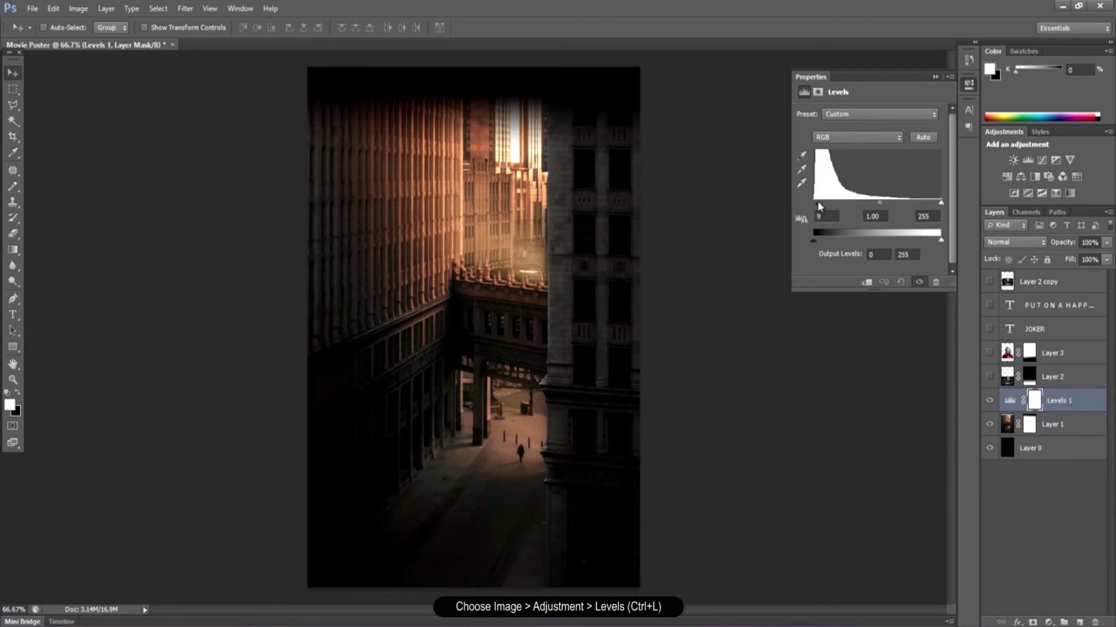
mouse_move(879, 203)
mouse_down()
mouse_move(935, 204)
mouse_move(921, 205)
mouse_up()
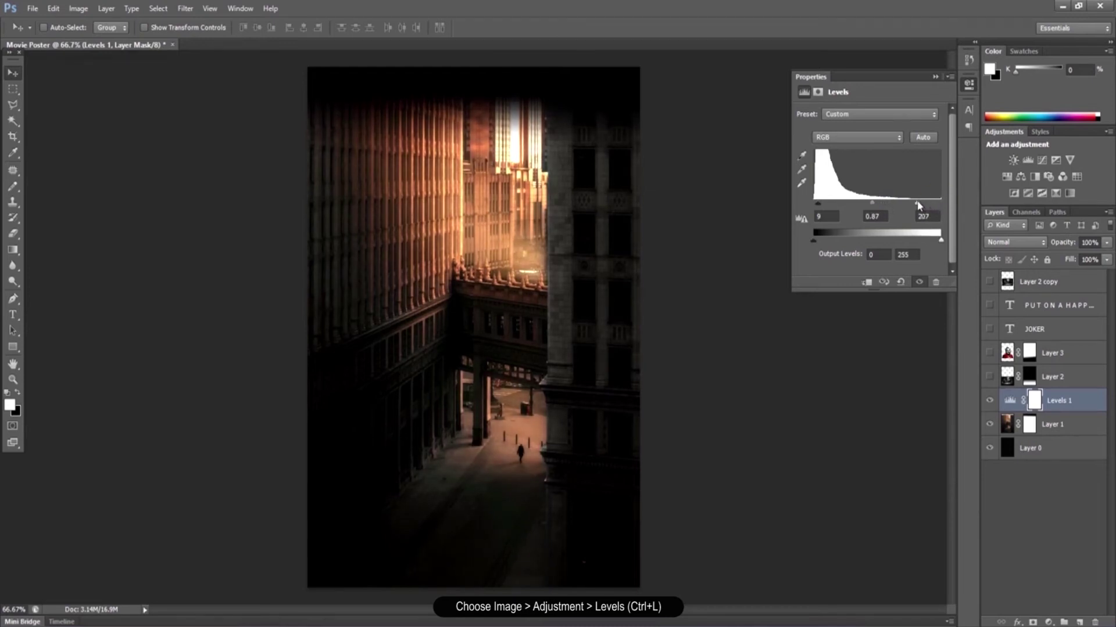
click(935, 78)
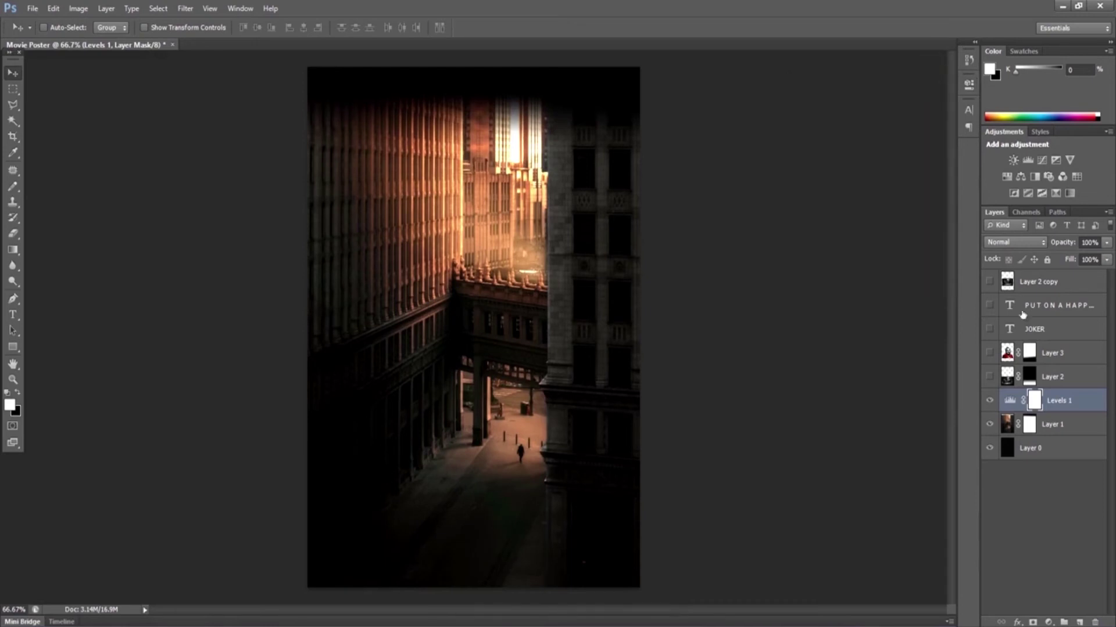
click(989, 379)
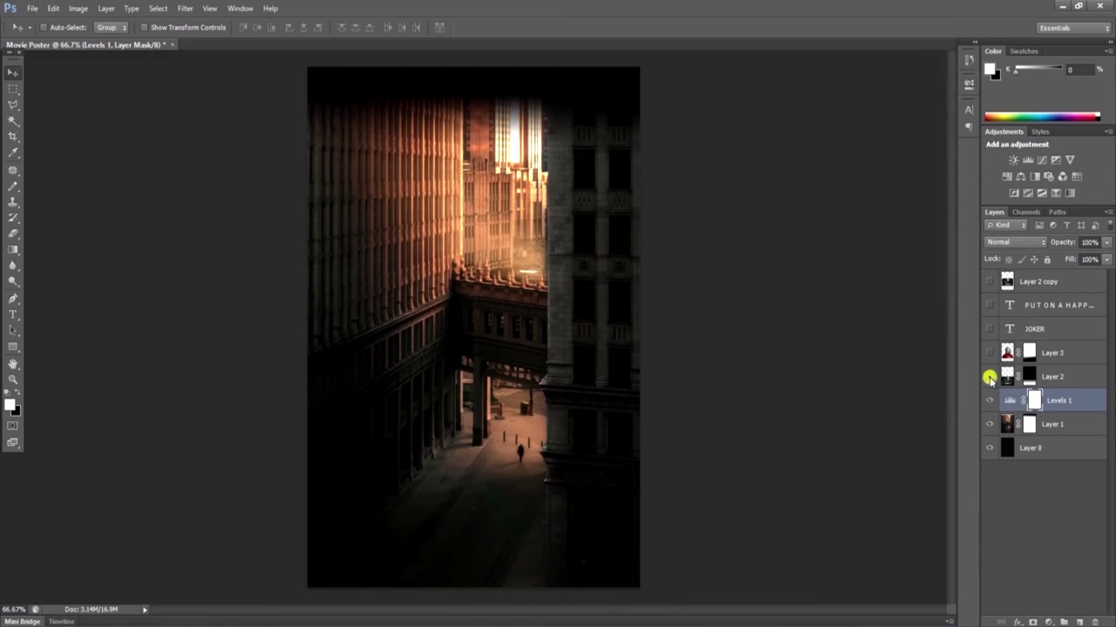
Show Layer 2 and sharply raise its contrast with Brightness/Contrast.
click(1069, 380)
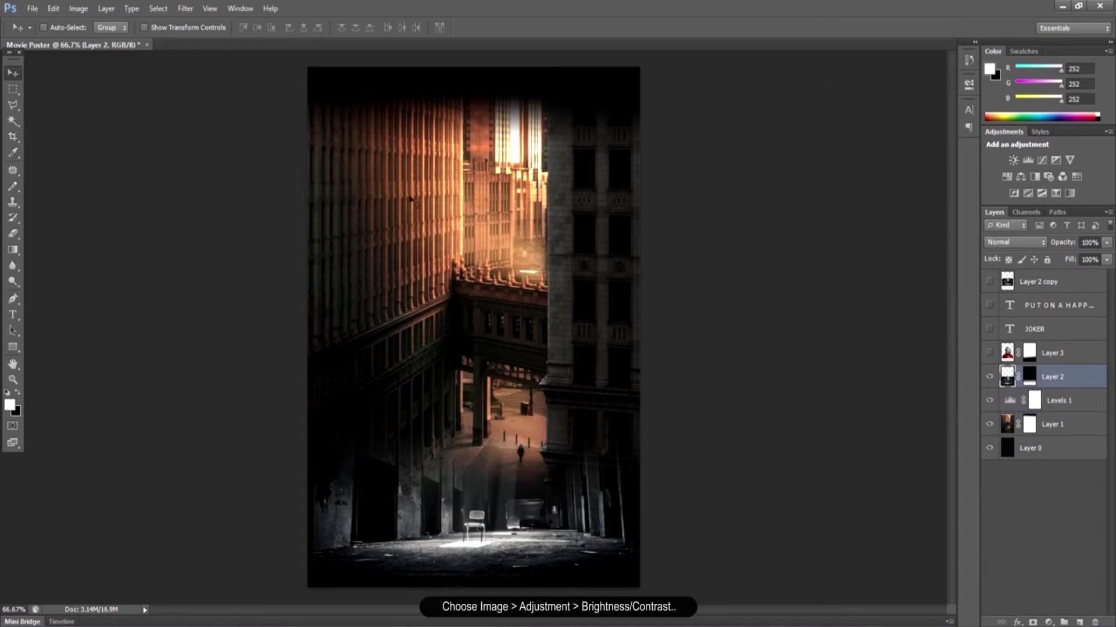
click(79, 8)
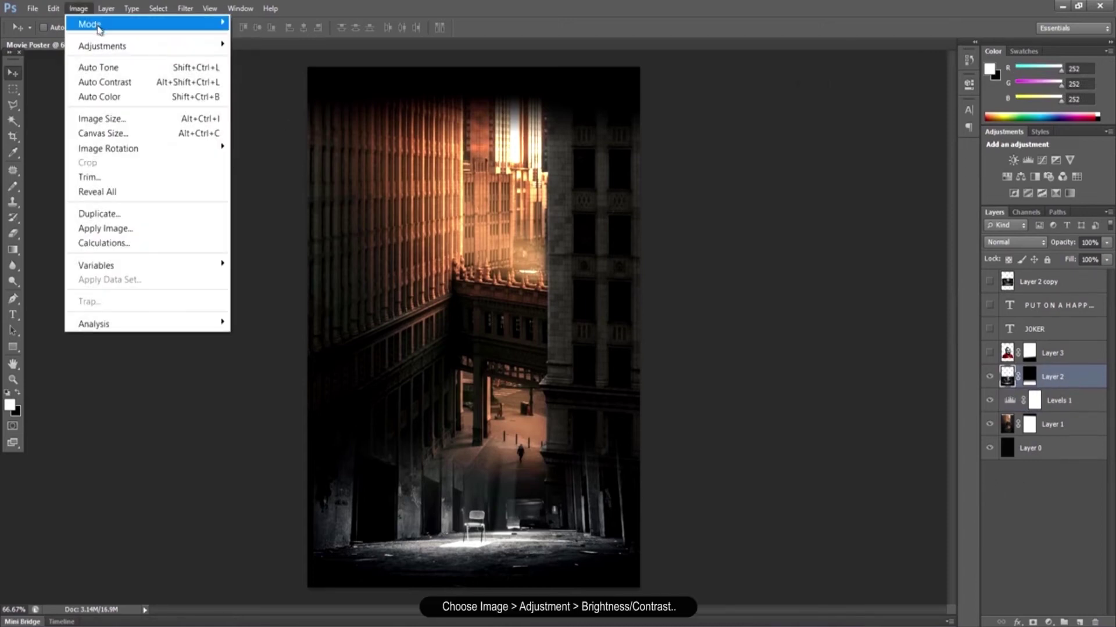
mouse_move(102, 45)
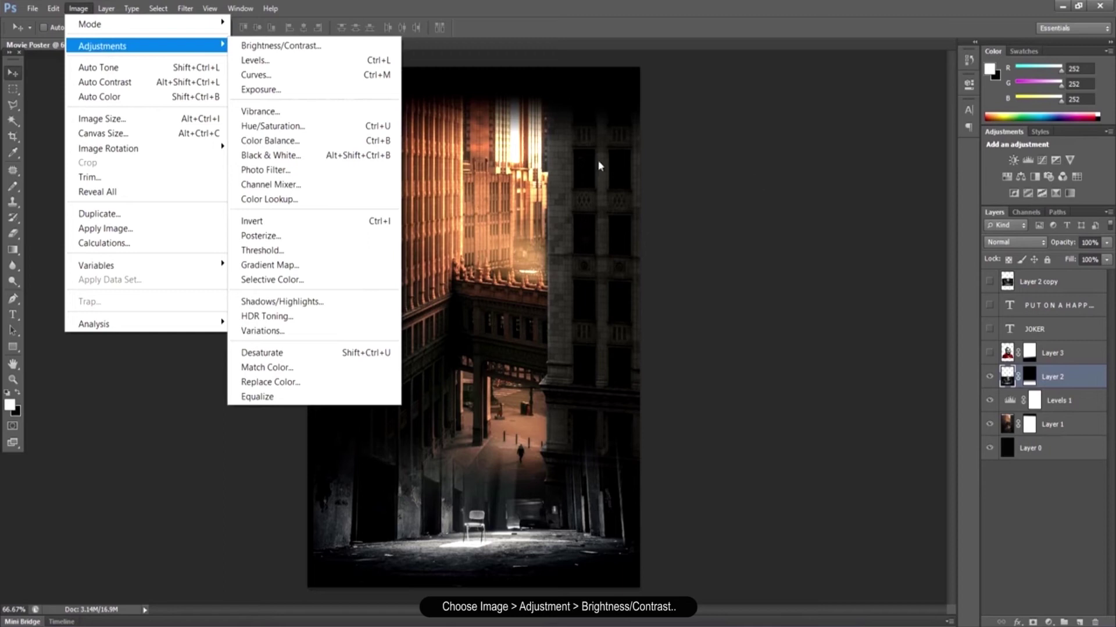
click(360, 48)
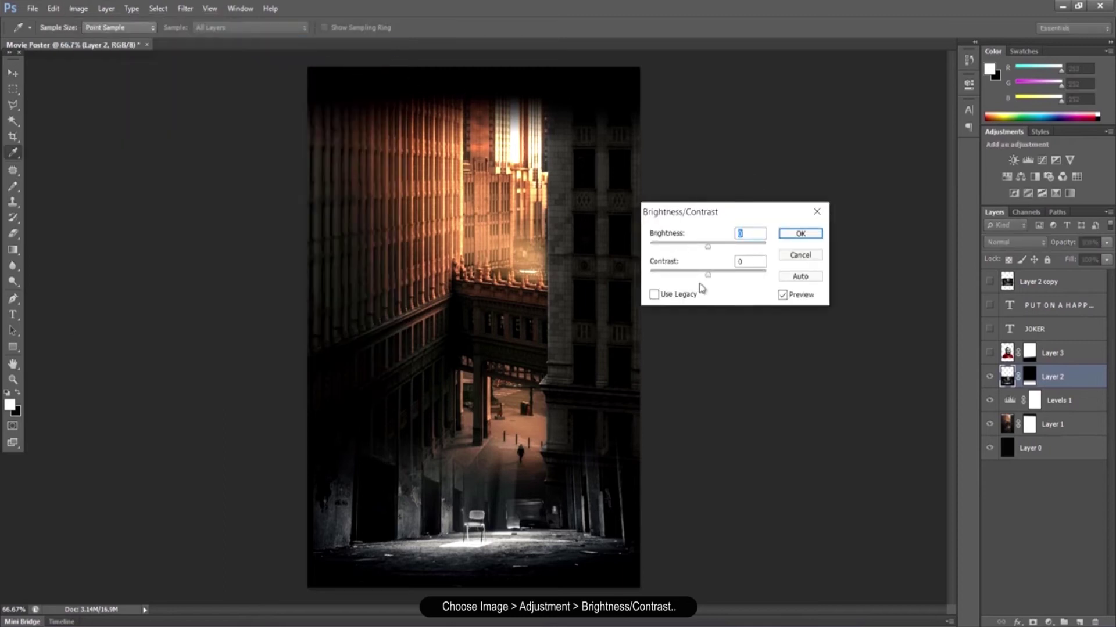
mouse_move(708, 277)
mouse_down()
mouse_move(690, 276)
mouse_move(718, 283)
mouse_up()
drag(739, 283, 760, 288)
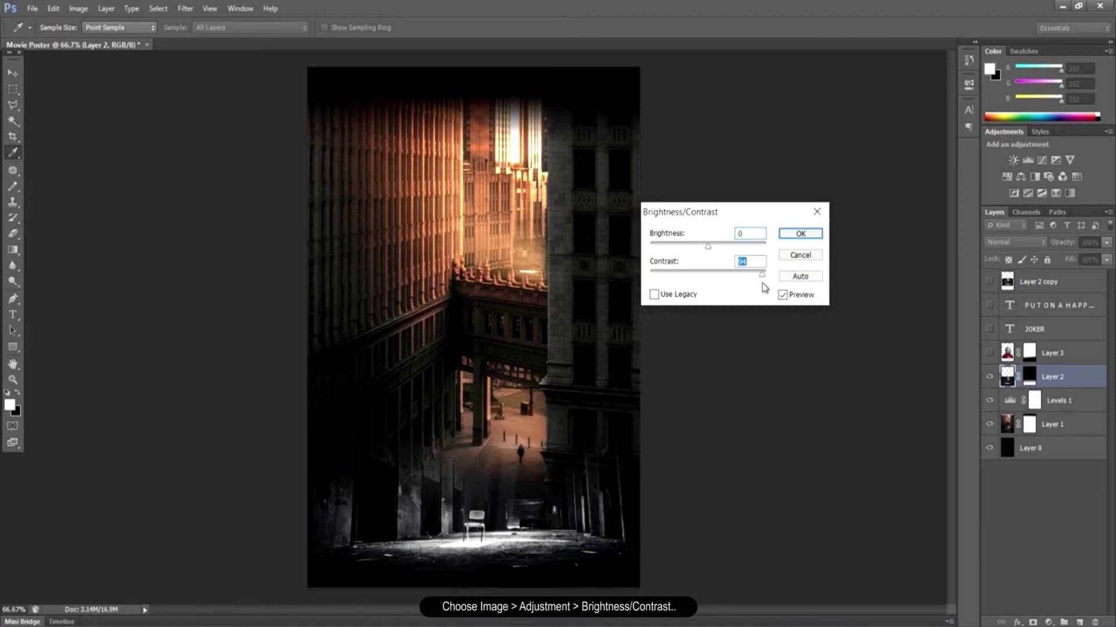
click(808, 235)
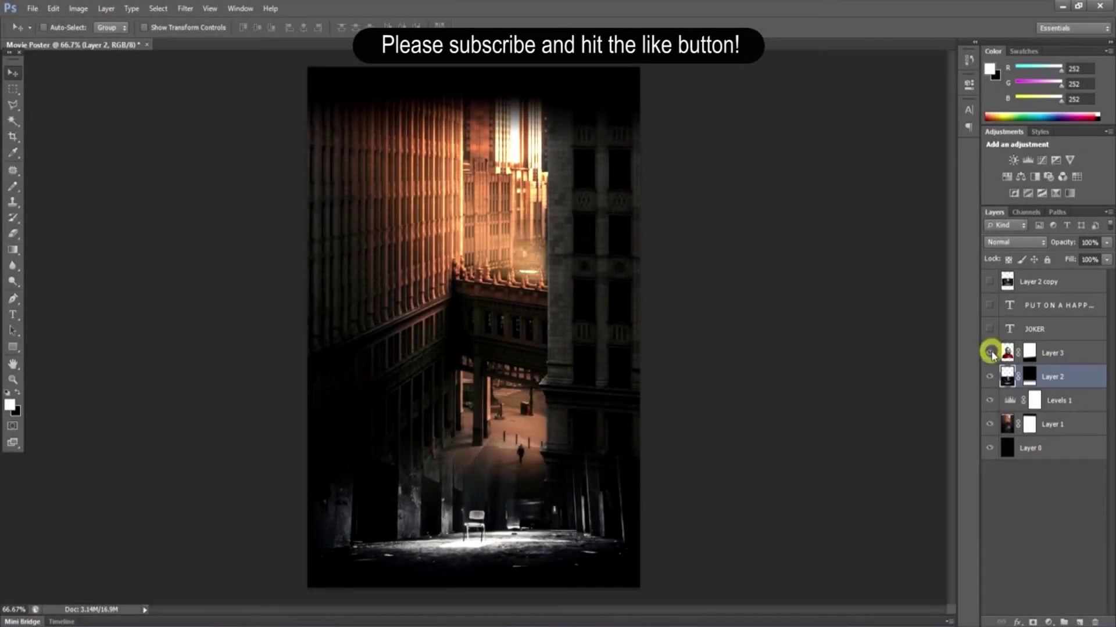
Turn Layer 3 and both text layers visible again.
click(989, 353)
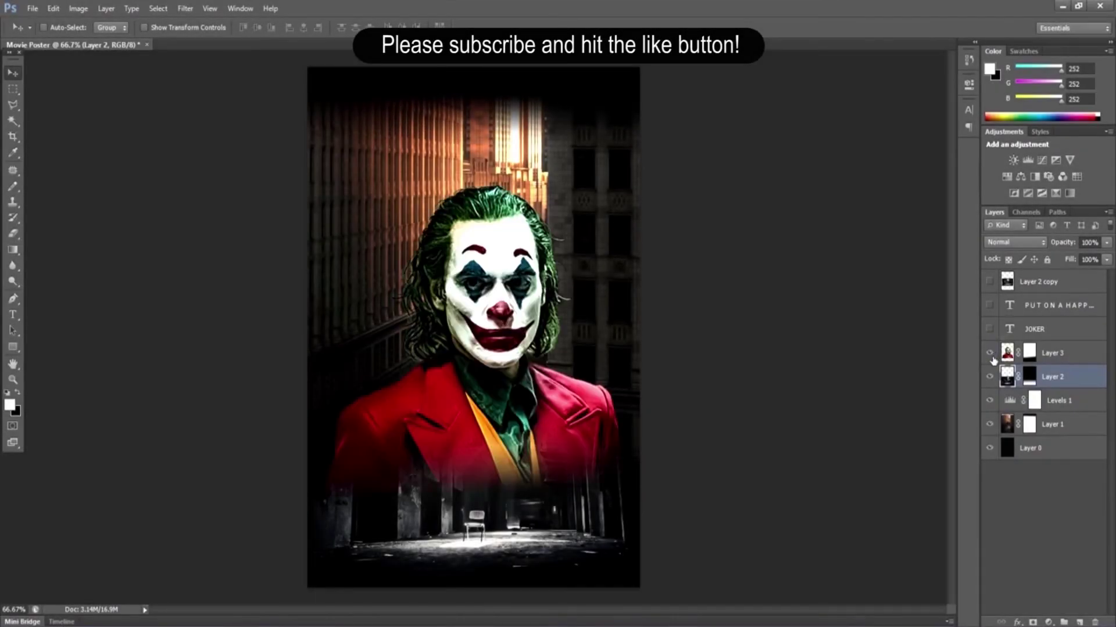
click(990, 305)
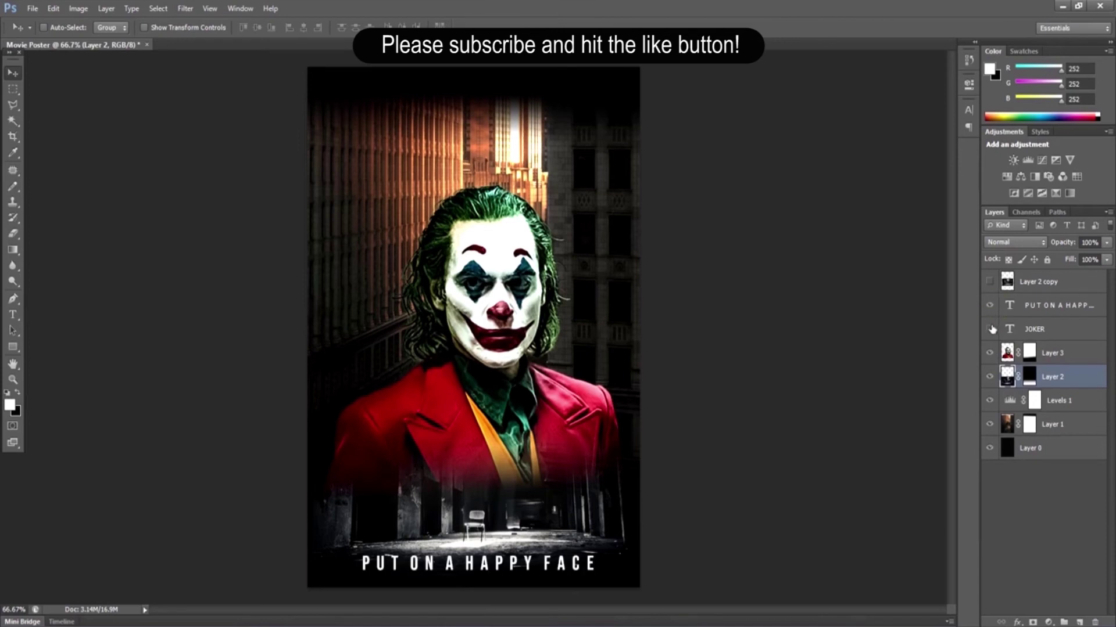
click(990, 329)
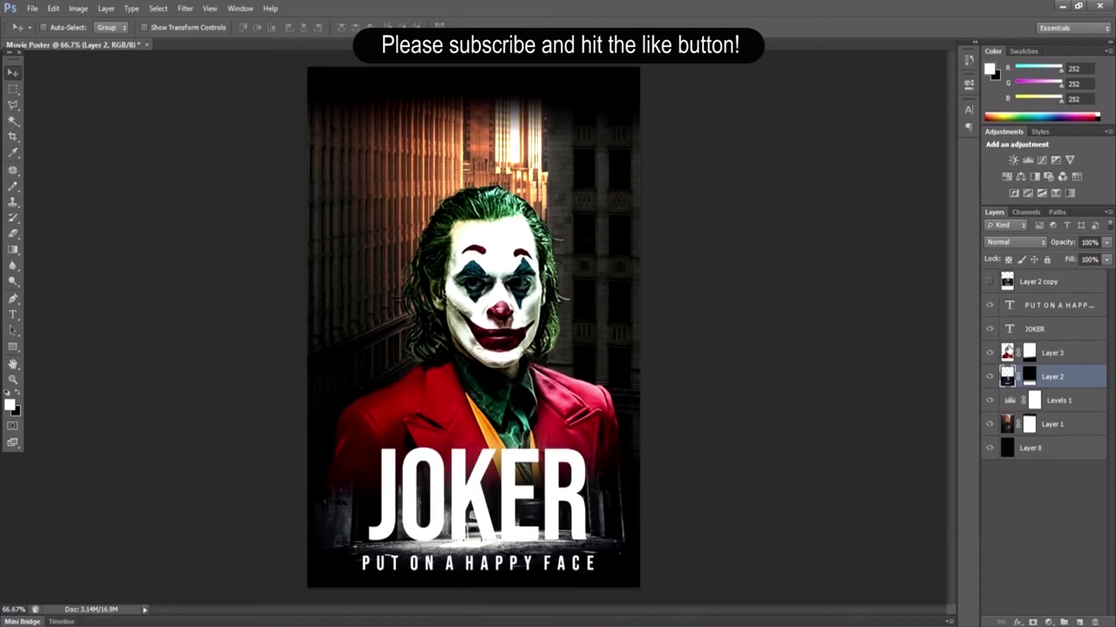
Bring up the File > Open dialog and cancel it without opening anything.
click(32, 8)
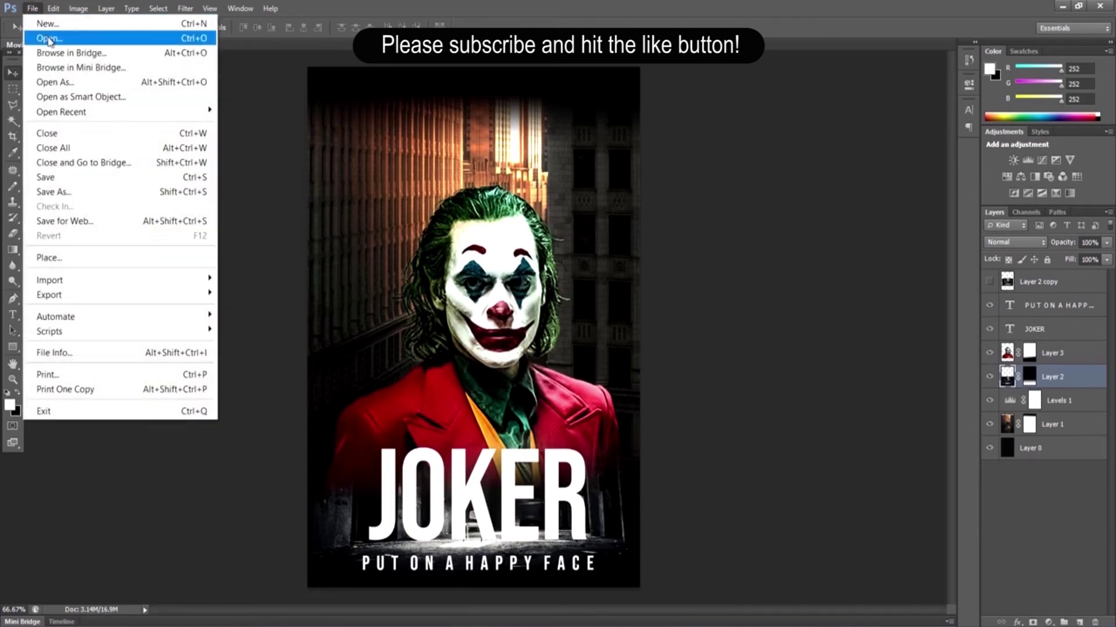
click(40, 37)
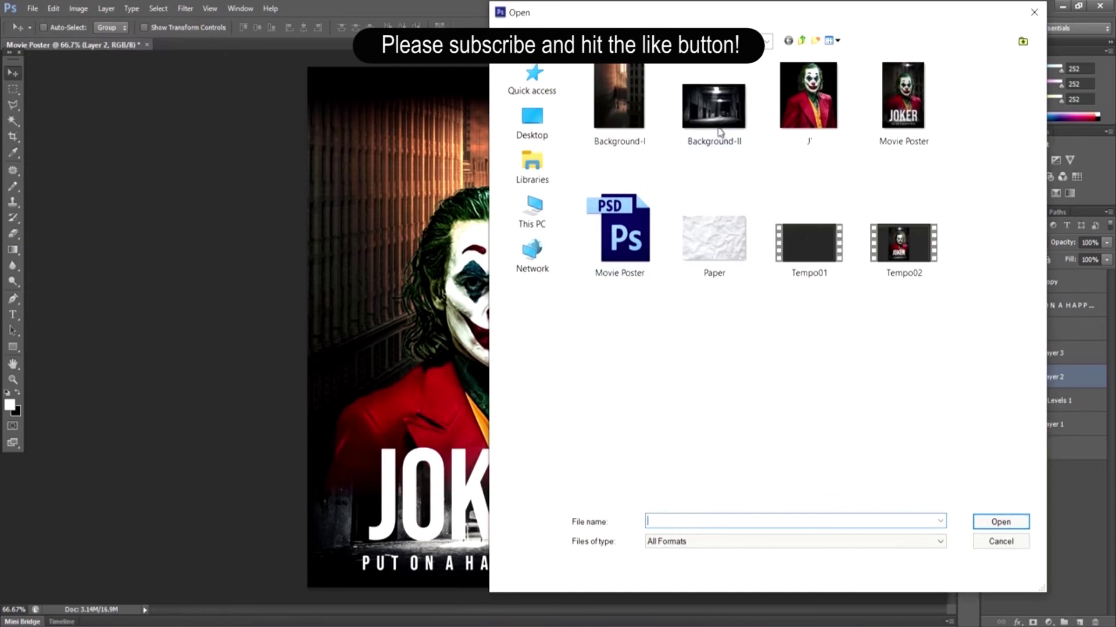
click(1018, 545)
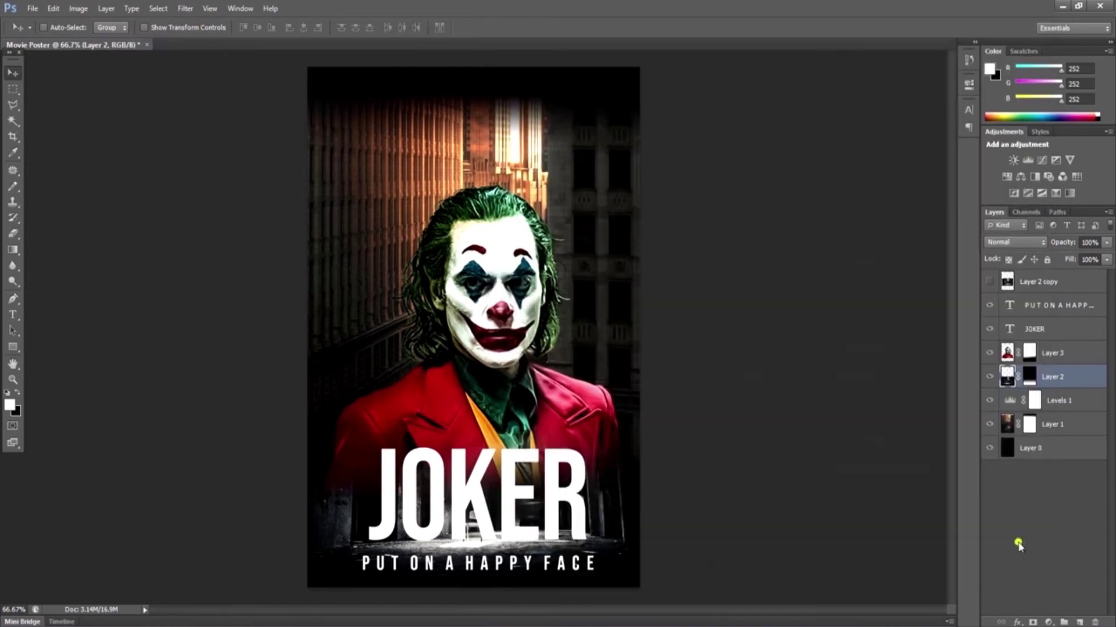
Show Layer 2 copy, move the hallway image up to the poster top, and add a layer mask.
click(989, 283)
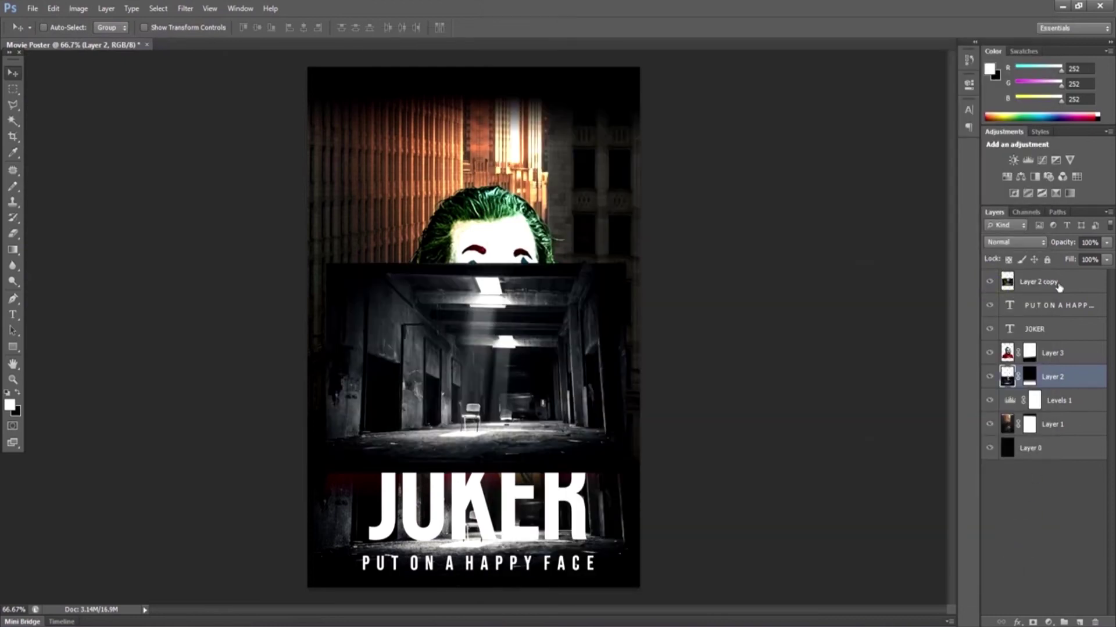
click(1057, 284)
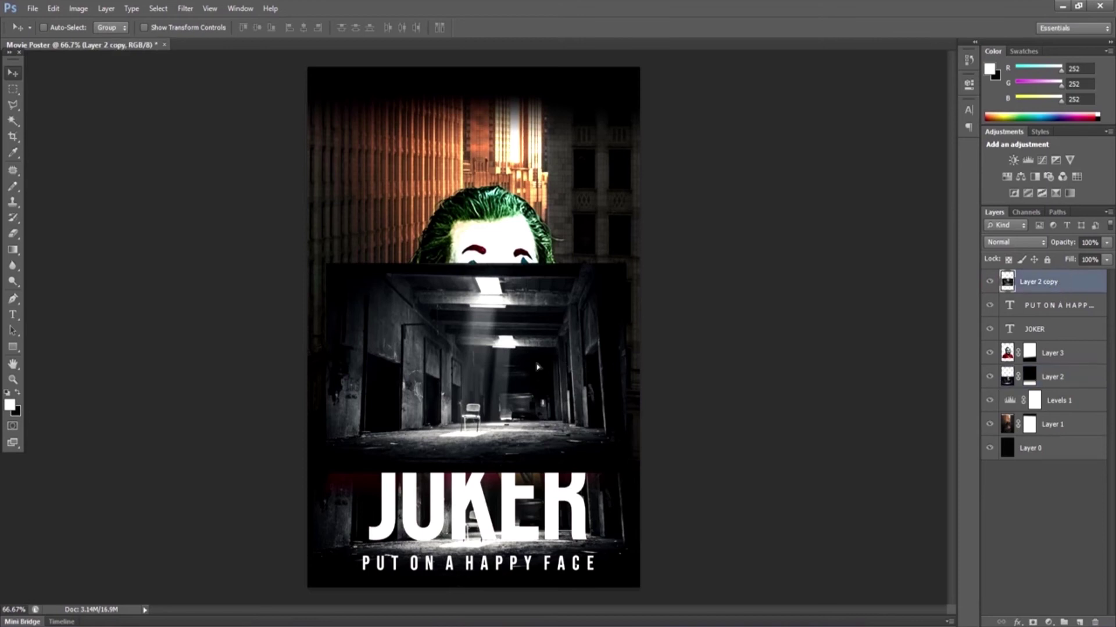
drag(538, 366, 554, 183)
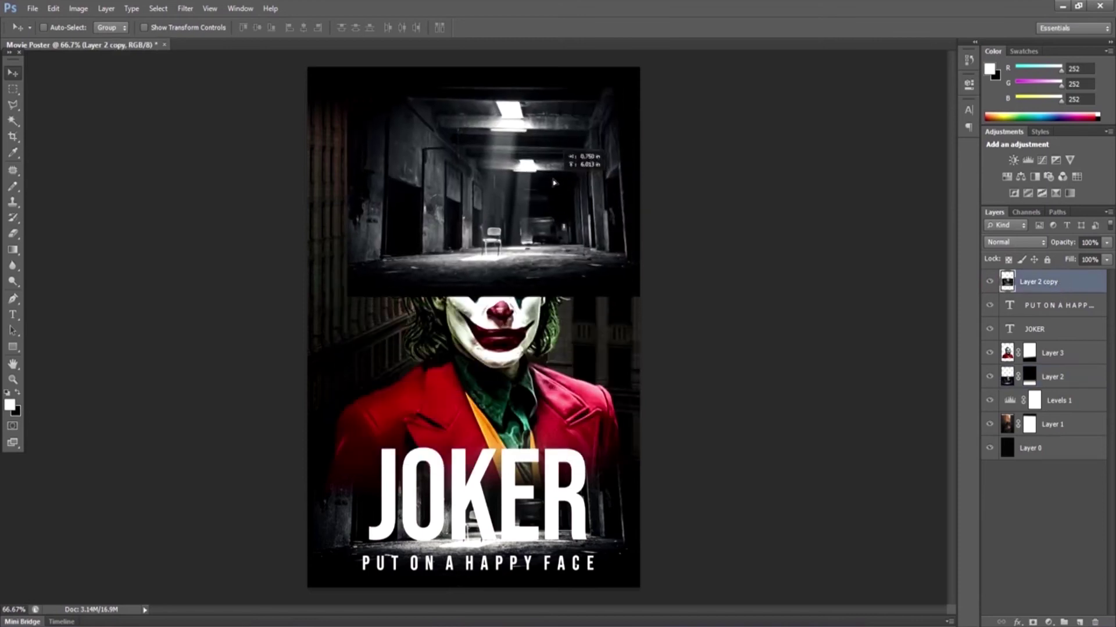
drag(554, 183, 545, 170)
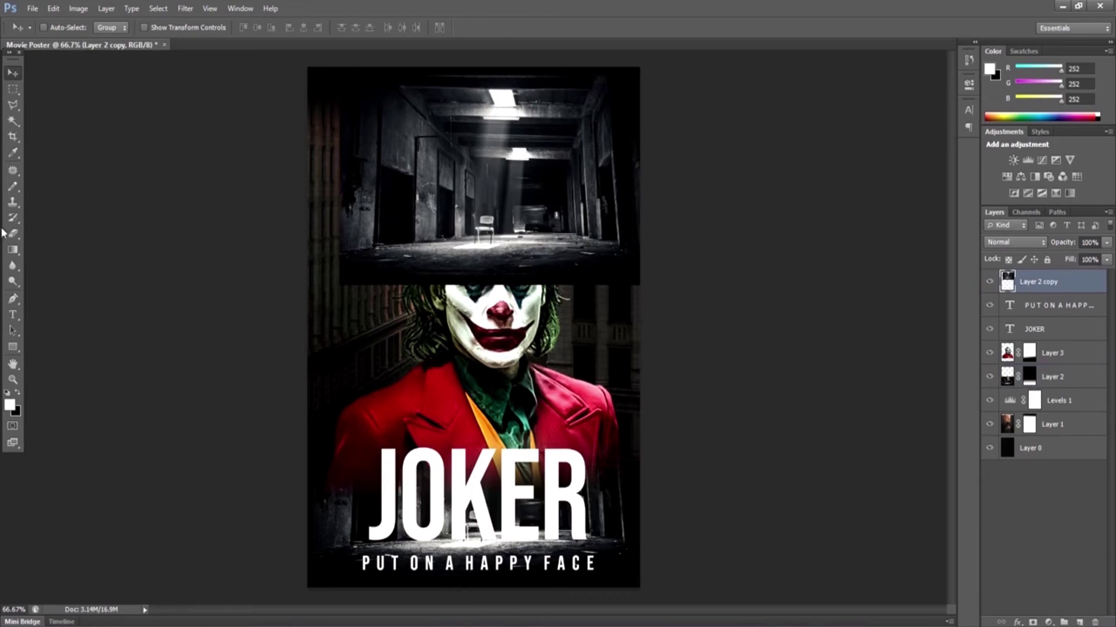
click(1033, 623)
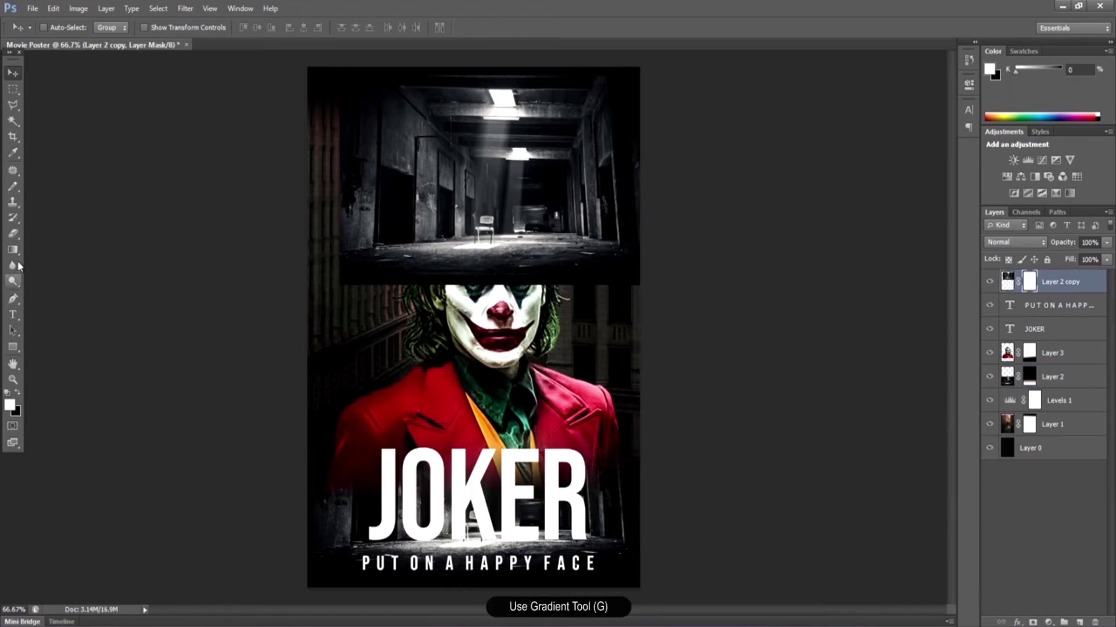
Paint gradients on Layer 2 copy's mask so only the ceiling light area shows.
click(15, 245)
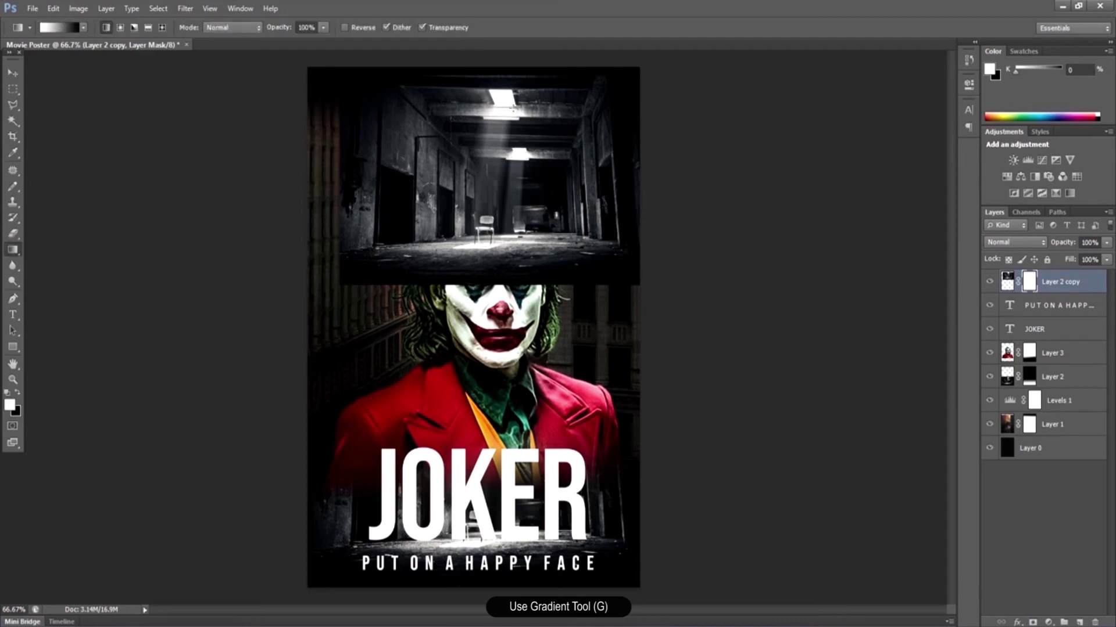
drag(517, 77, 517, 146)
drag(494, 97, 499, 174)
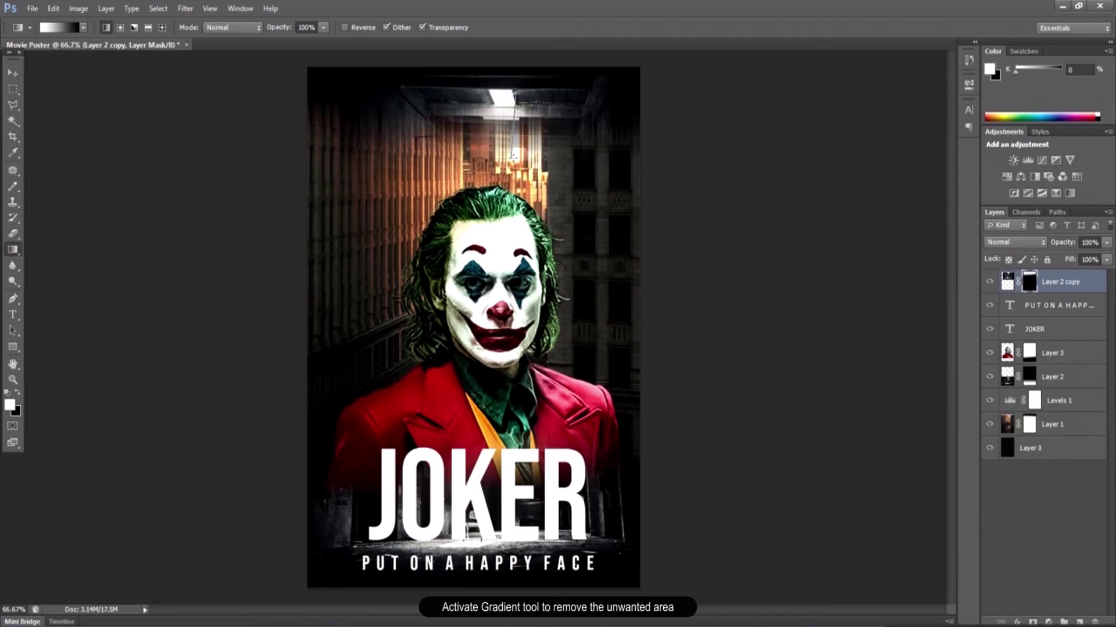
drag(514, 81, 512, 163)
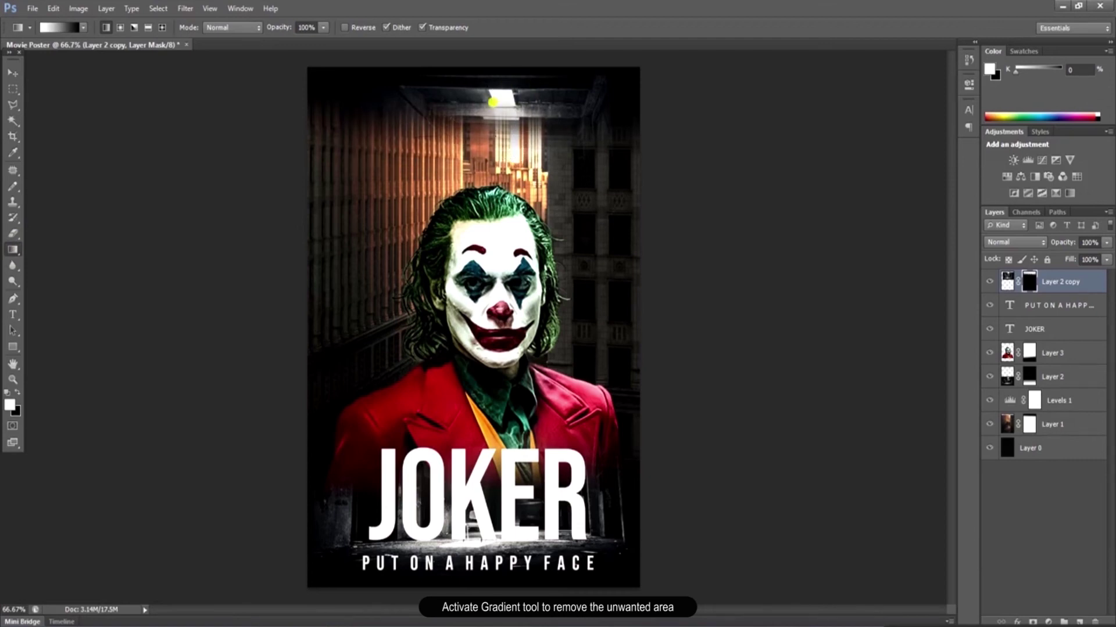
drag(492, 103, 497, 163)
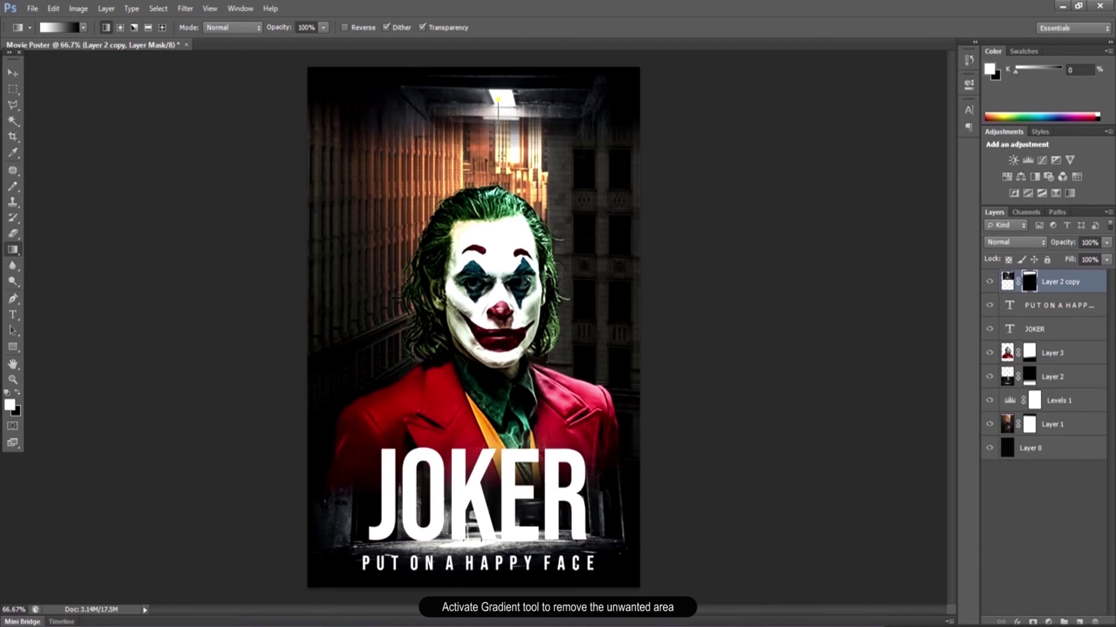
drag(498, 100, 502, 129)
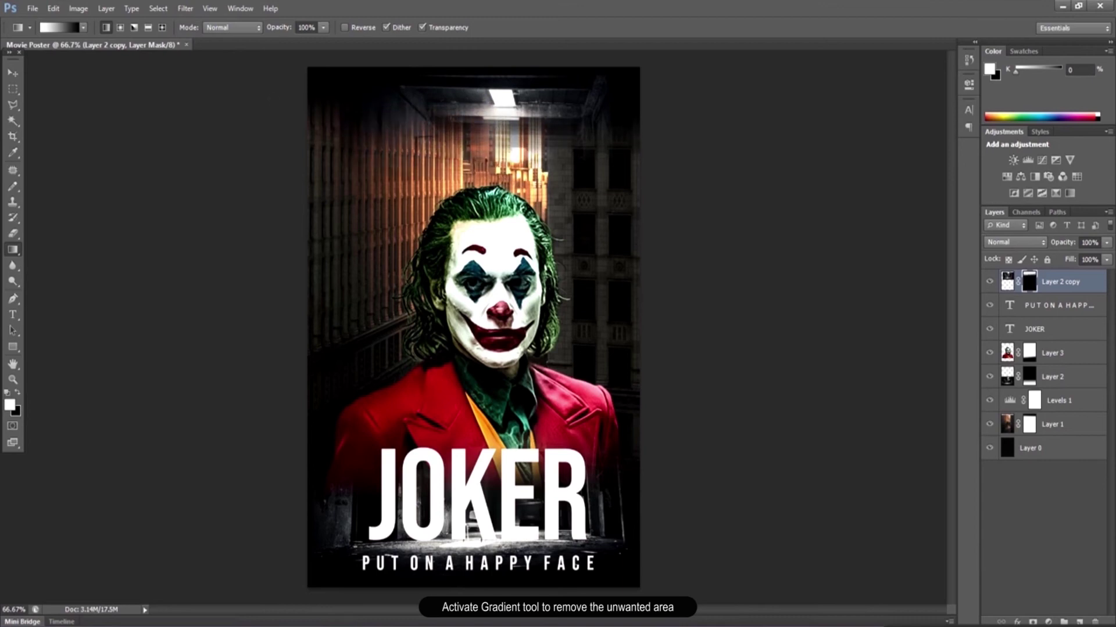
Shift the corridor copy layer slightly upward.
click(15, 76)
drag(511, 100, 510, 87)
click(763, 143)
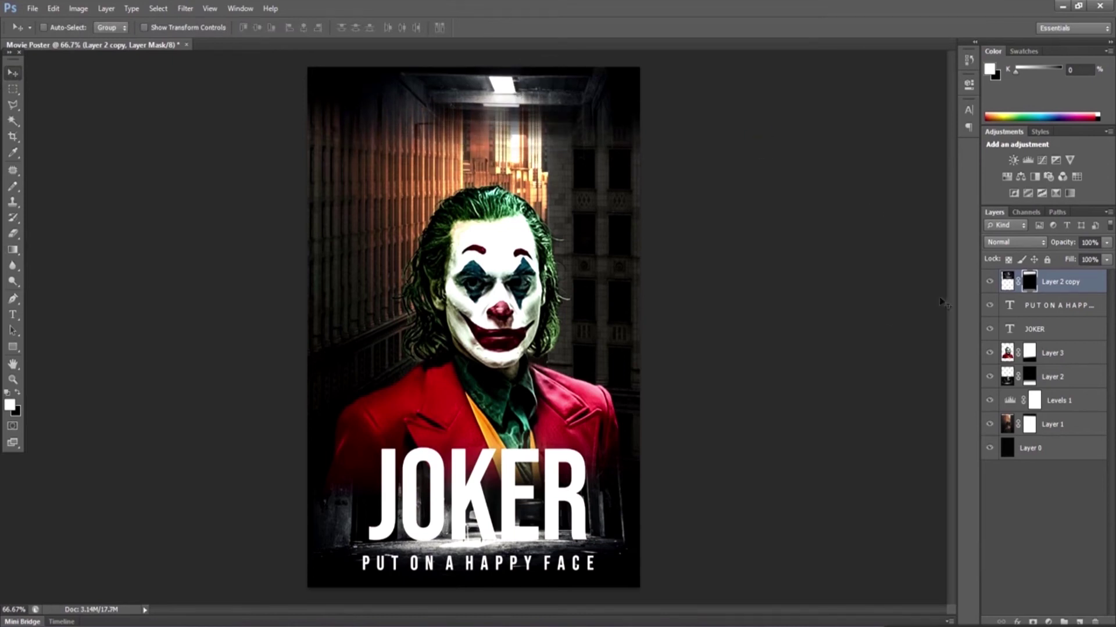
Nudge the Joker figure left and raise the title and tagline together.
click(1080, 354)
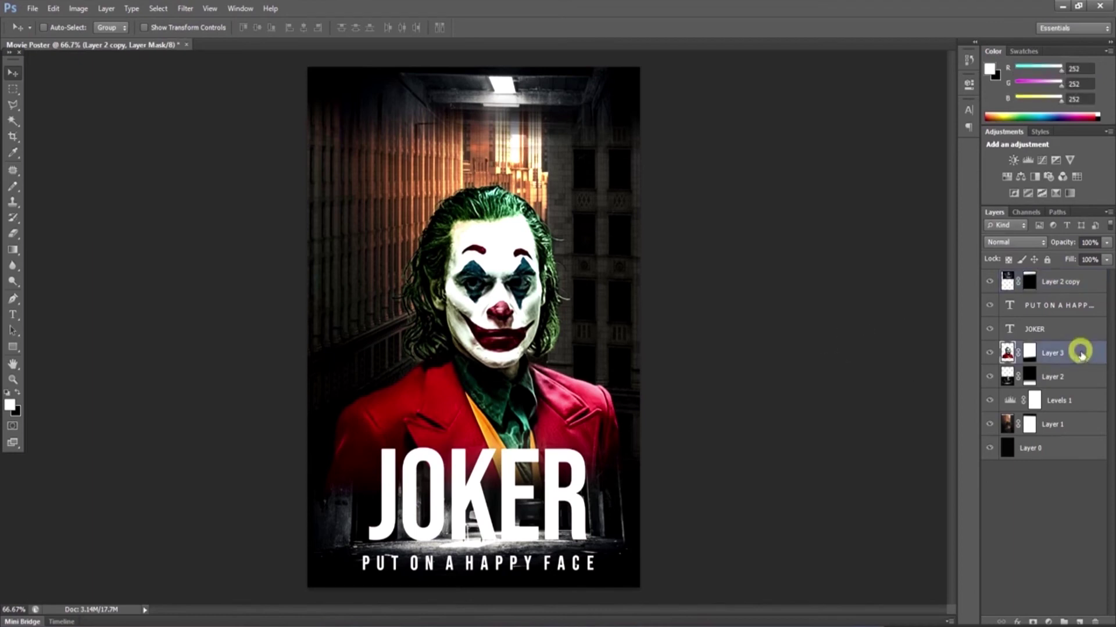
mouse_move(514, 263)
mouse_down()
mouse_move(513, 242)
mouse_move(505, 290)
mouse_up()
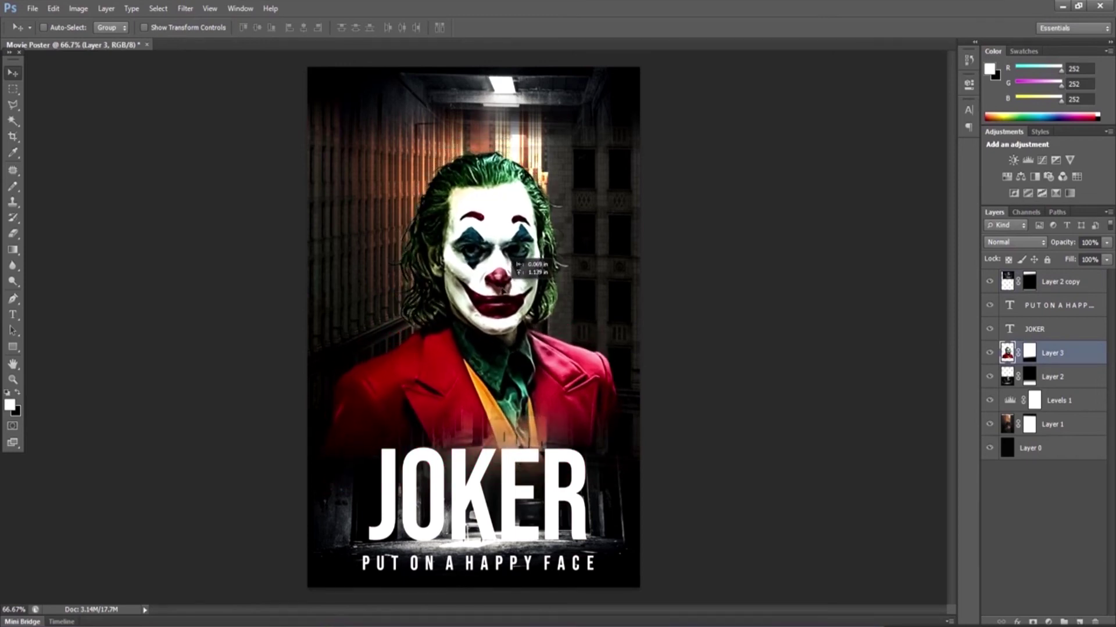
click(1071, 311)
shift+click(1065, 332)
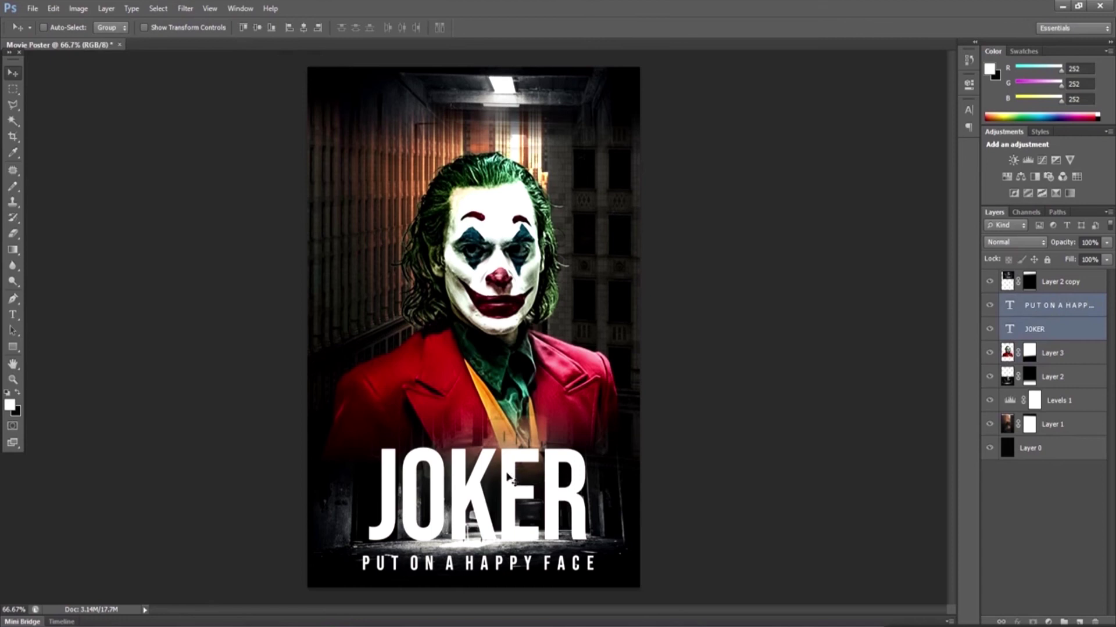
mouse_move(507, 477)
mouse_down()
mouse_move(511, 443)
mouse_move(511, 455)
mouse_up()
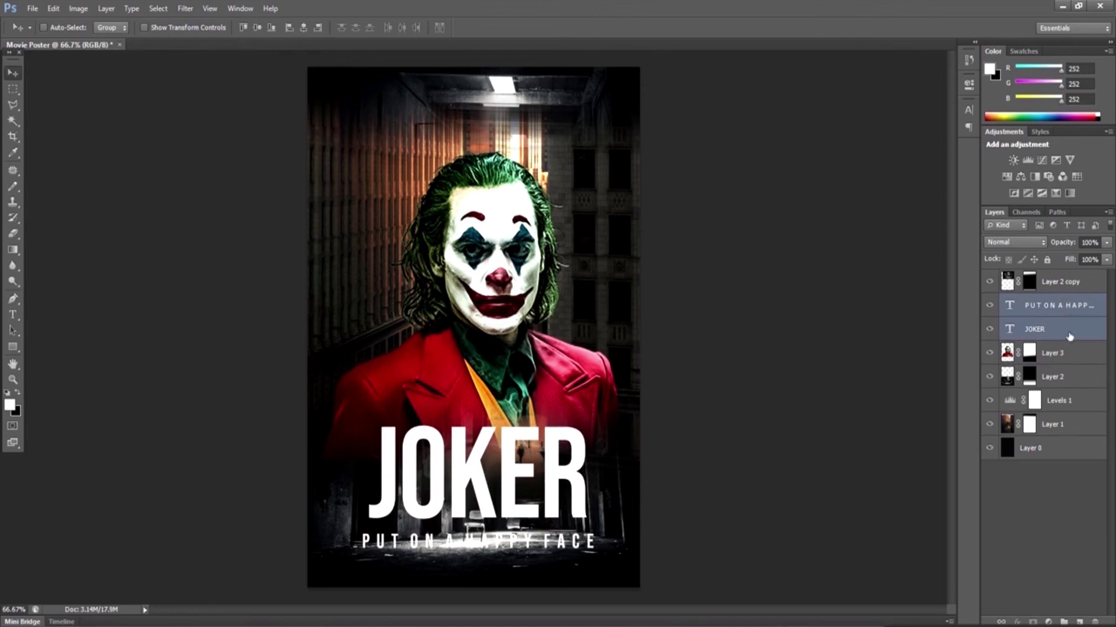
Lower the tagline alone so it sits just beneath JOKER.
click(1069, 306)
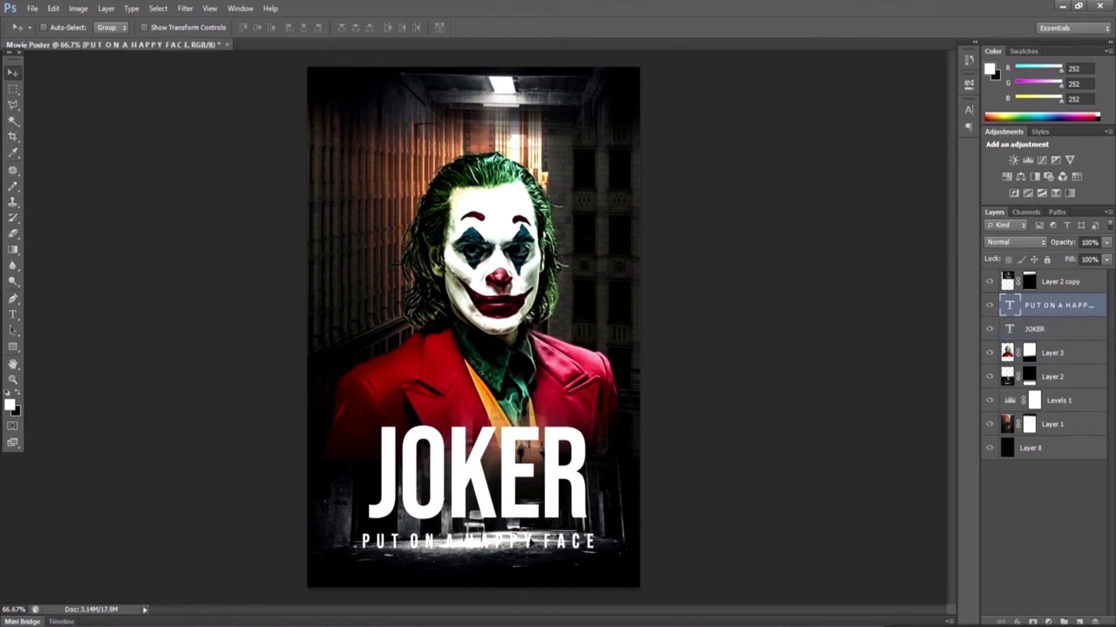
drag(530, 544, 530, 563)
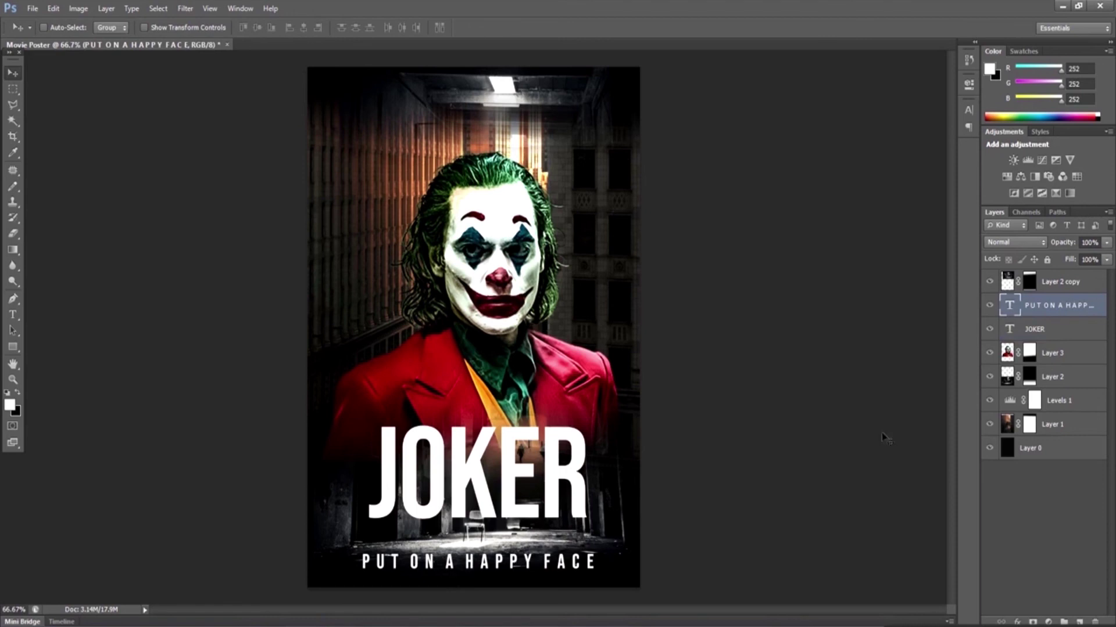
click(1053, 332)
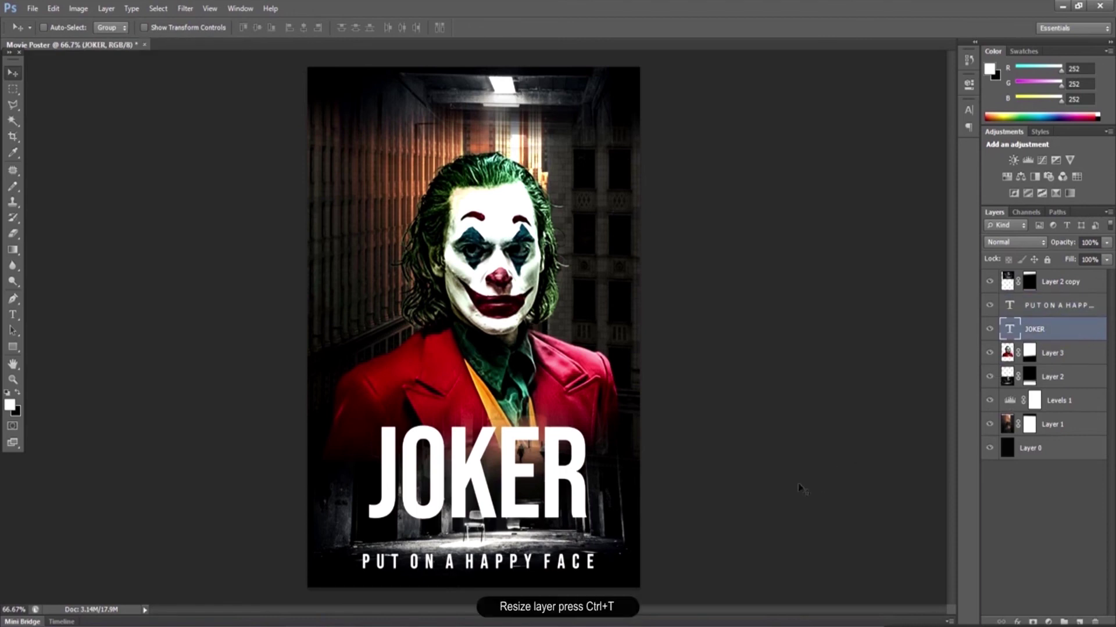
Stretch JOKER to about 105% width and 113% height, then nudge it down above the tagline.
key(ctrl+t)
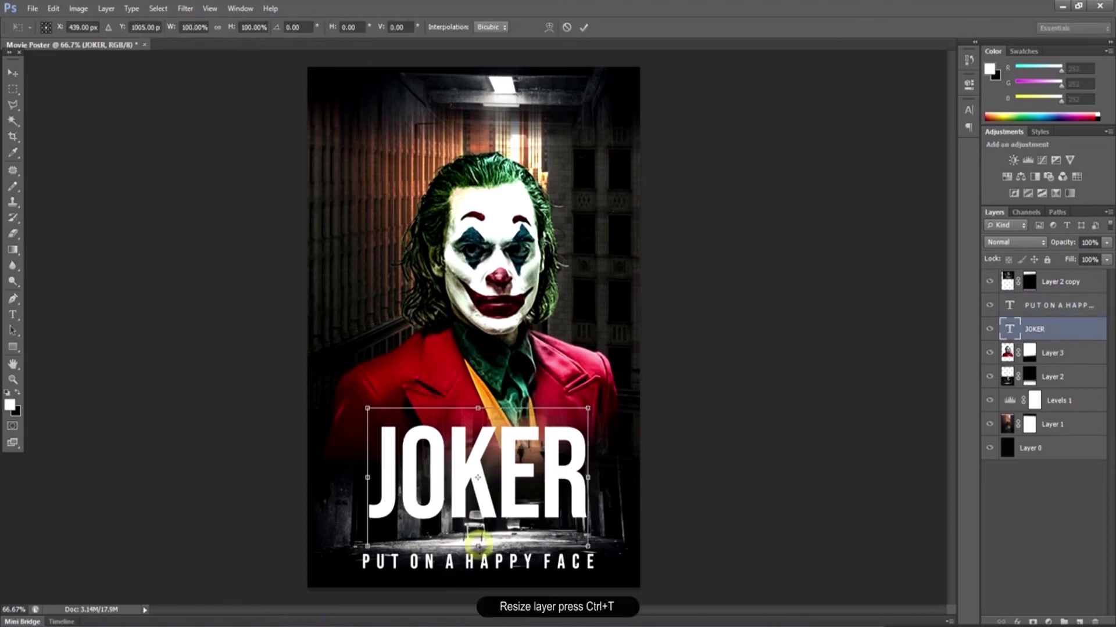
drag(477, 543, 478, 561)
drag(367, 484, 362, 485)
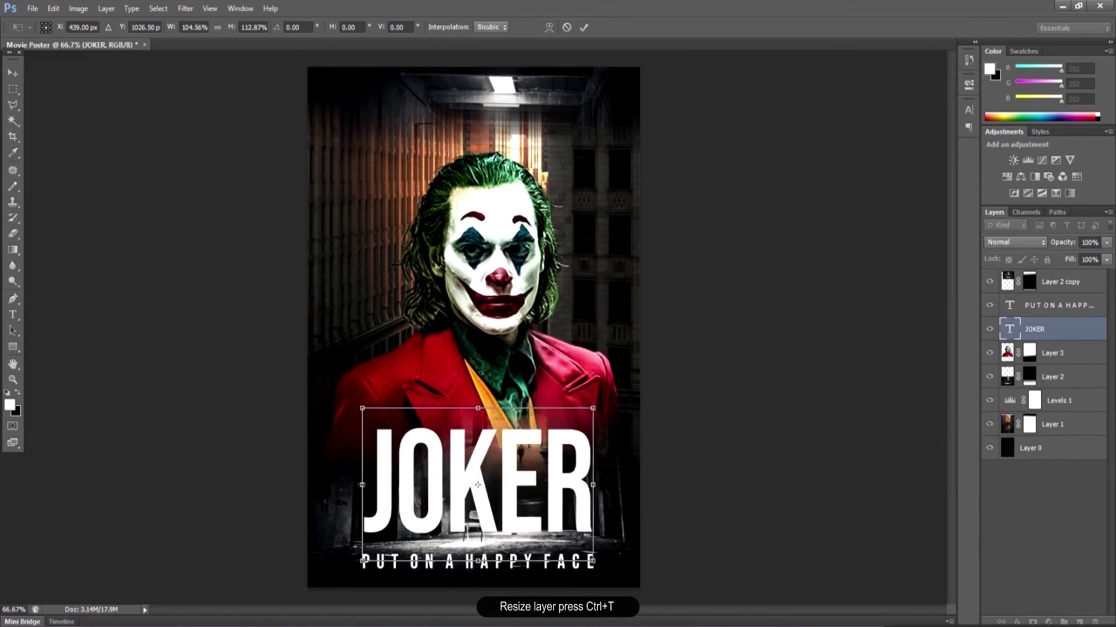
key(Return)
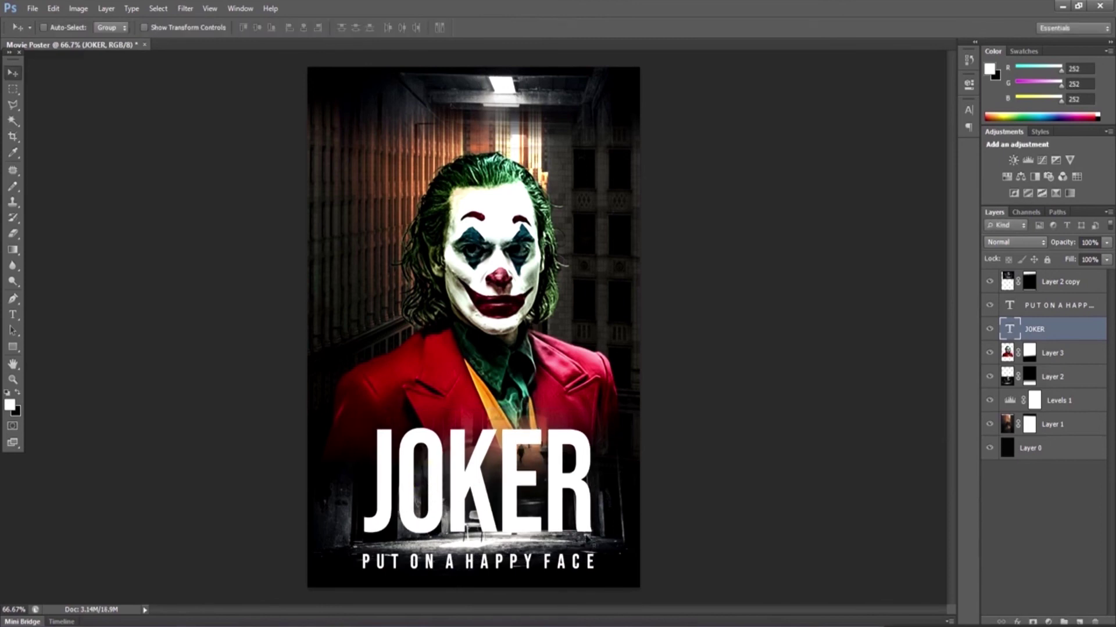
drag(516, 472, 516, 482)
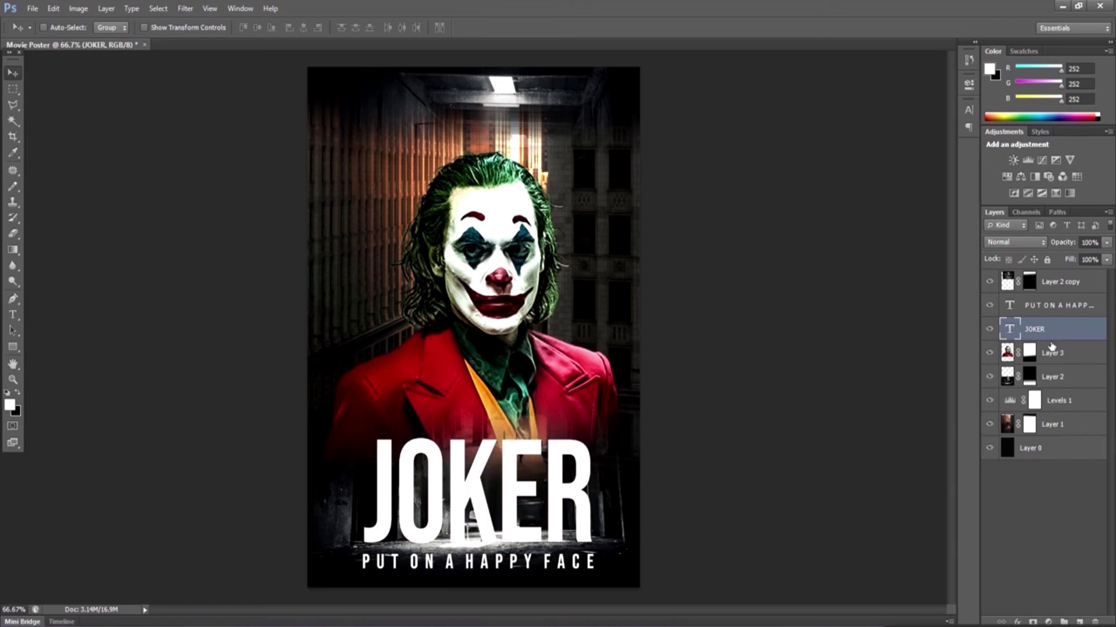
click(1076, 362)
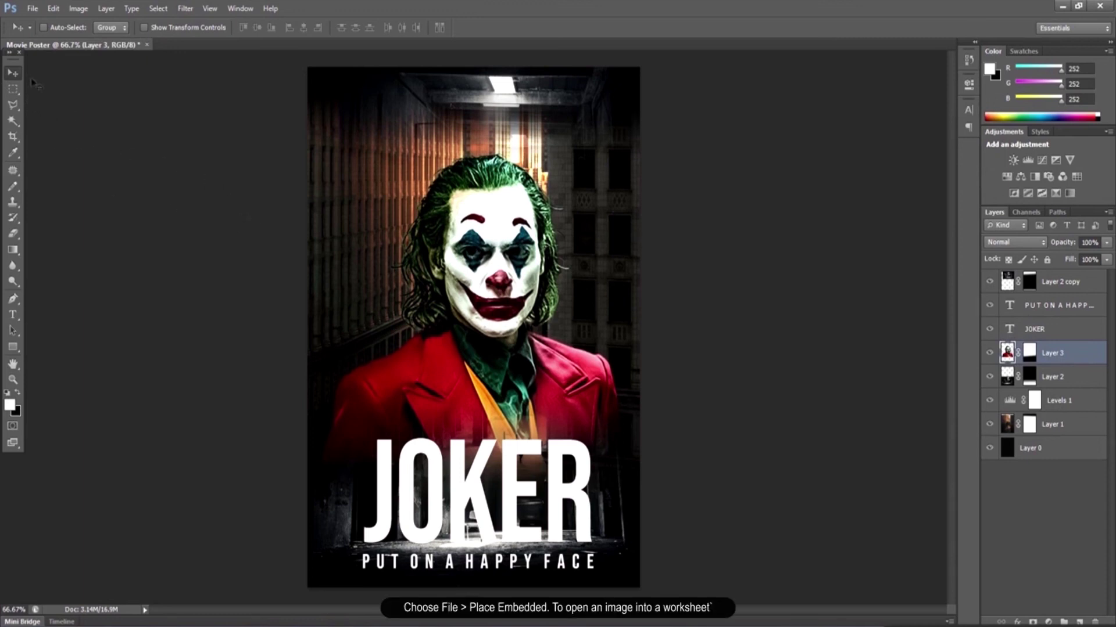
Place the crumpled Paper.jpg image embedded and position it over the JOKER title.
click(27, 8)
click(64, 35)
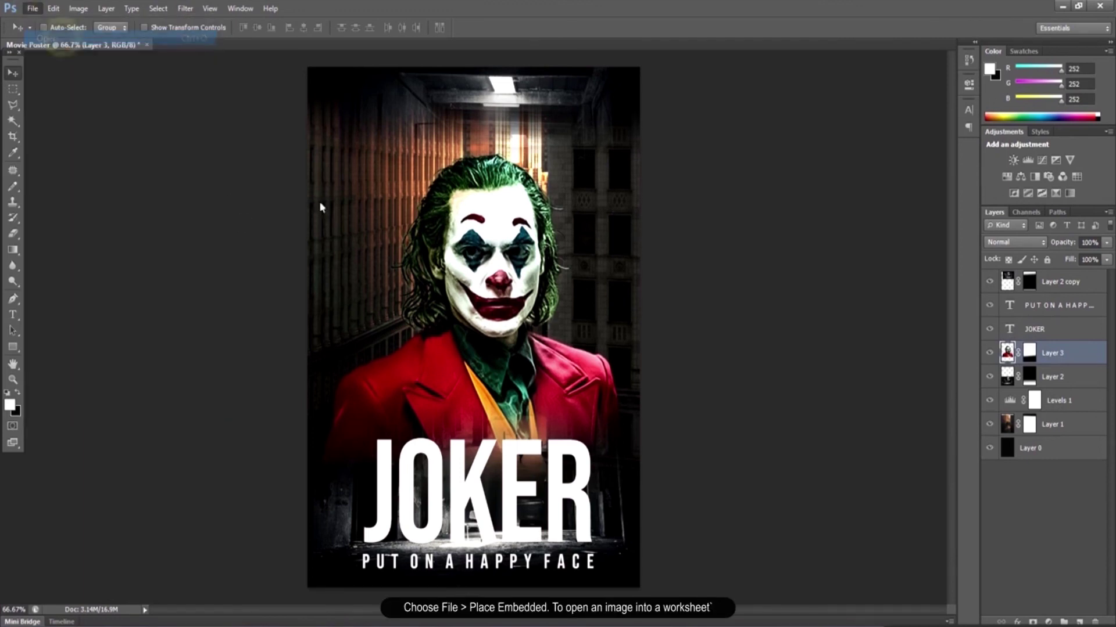
click(704, 250)
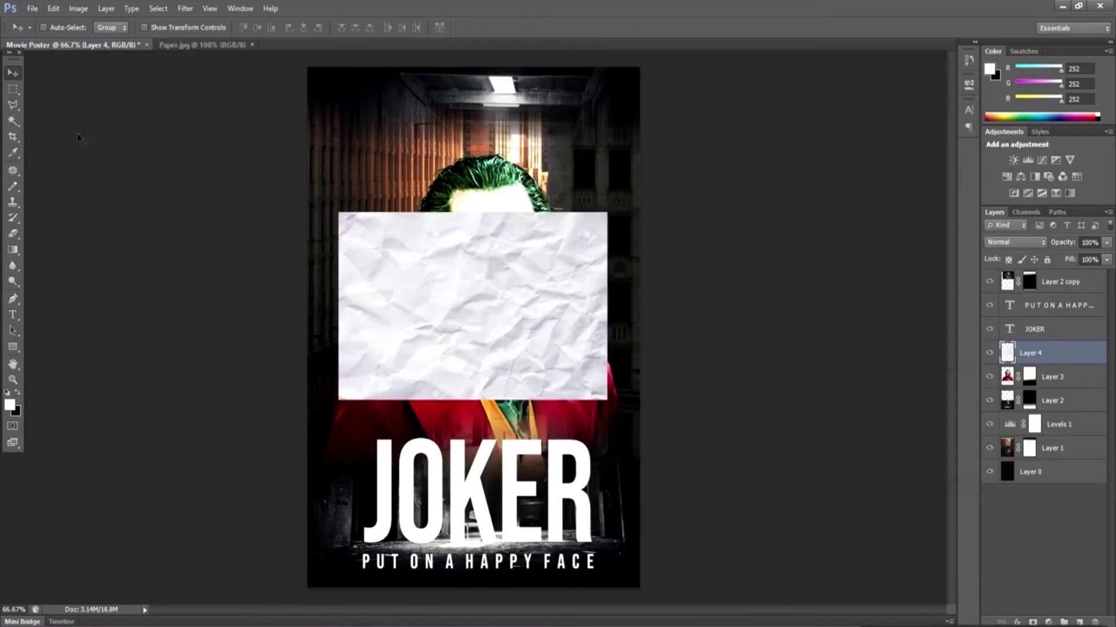
double_click(733, 257)
drag(539, 361, 548, 514)
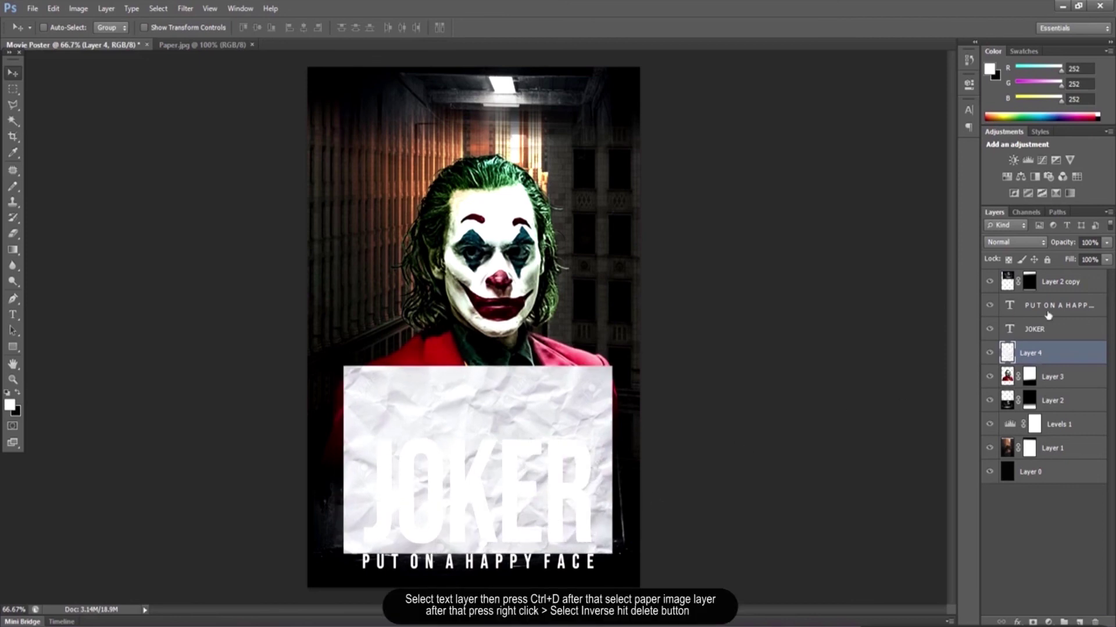
Trim the paper on Layer 4 to the JOKER letter shapes and hide the white text.
ctrl+click(1009, 329)
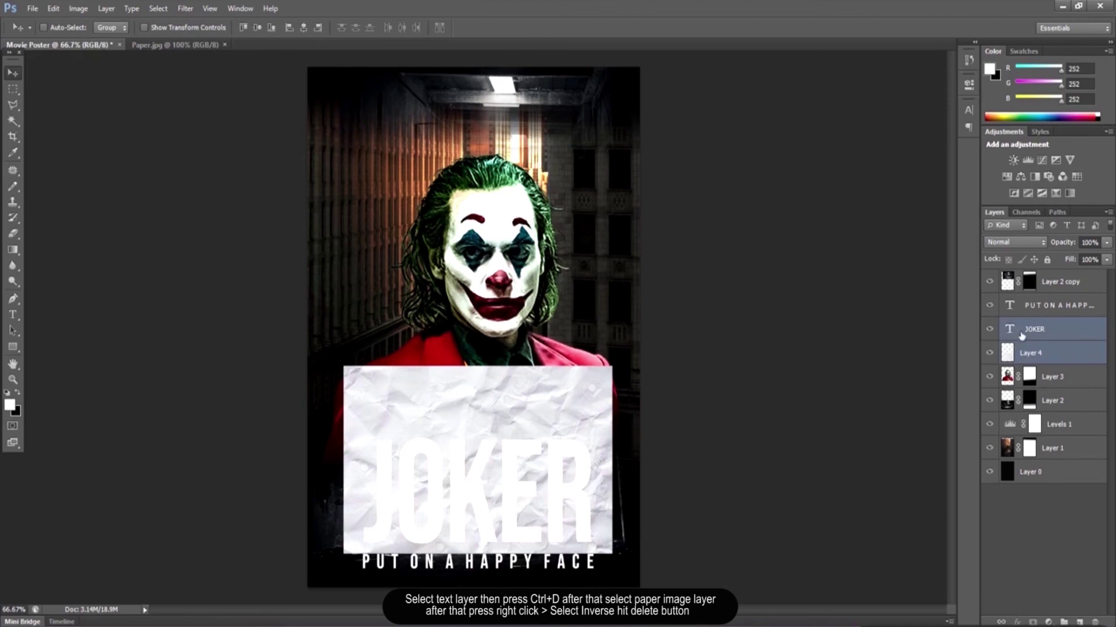
ctrl+click(1009, 332)
click(989, 329)
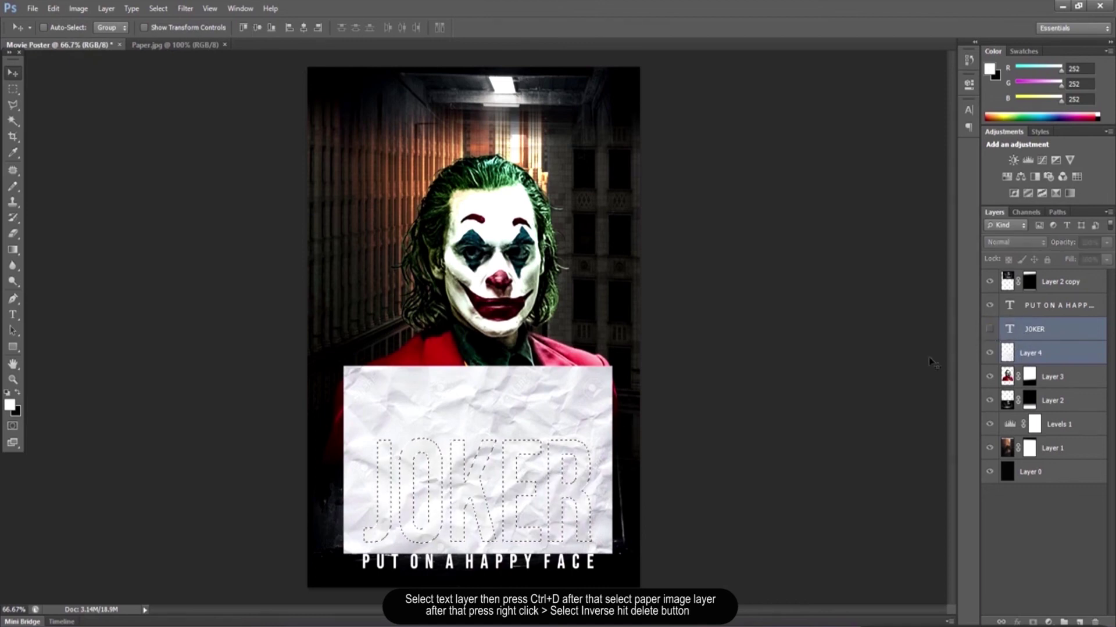
click(13, 89)
click(1073, 354)
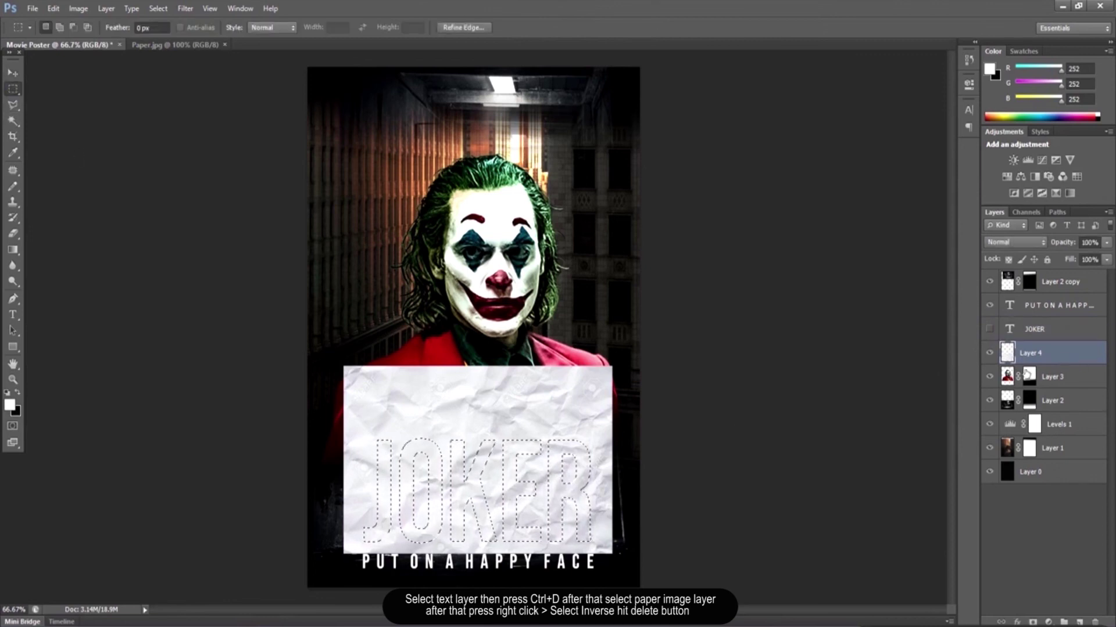
right_click(459, 489)
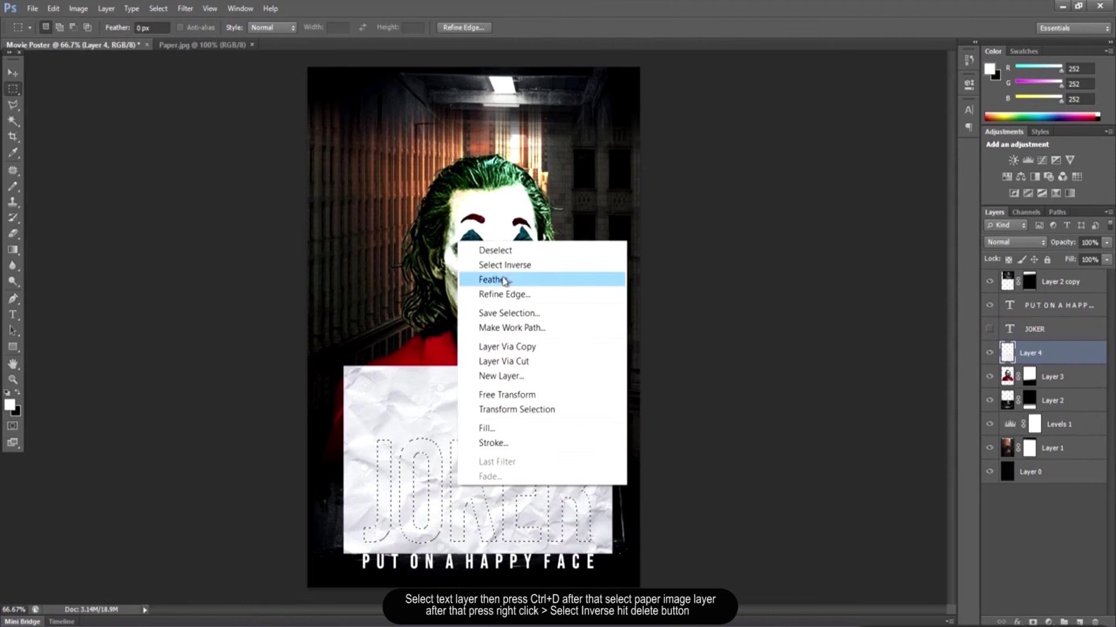
click(494, 261)
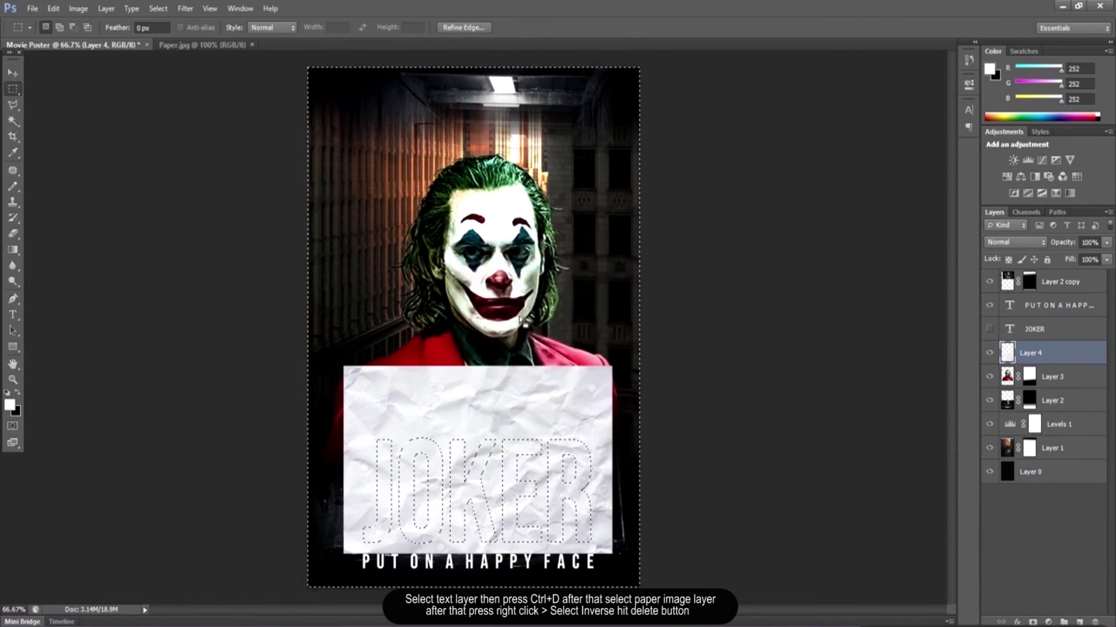
key(Delete)
key(ctrl+d)
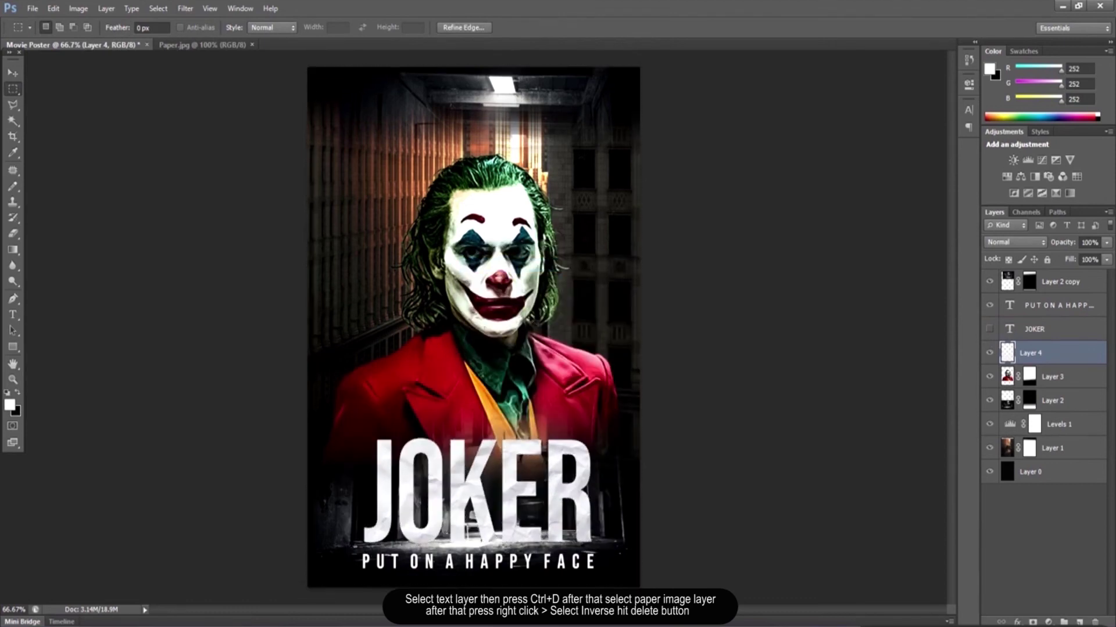
key(v)
key(alt+period)
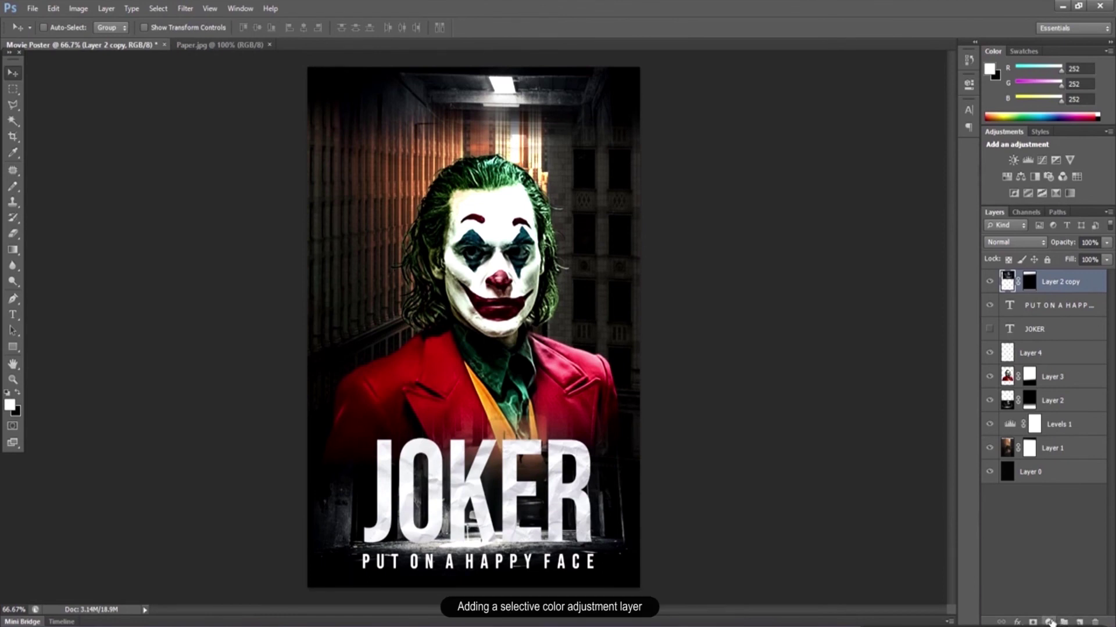
Add a black Solid Color fill layer on top of the poster.
click(1049, 621)
click(1026, 334)
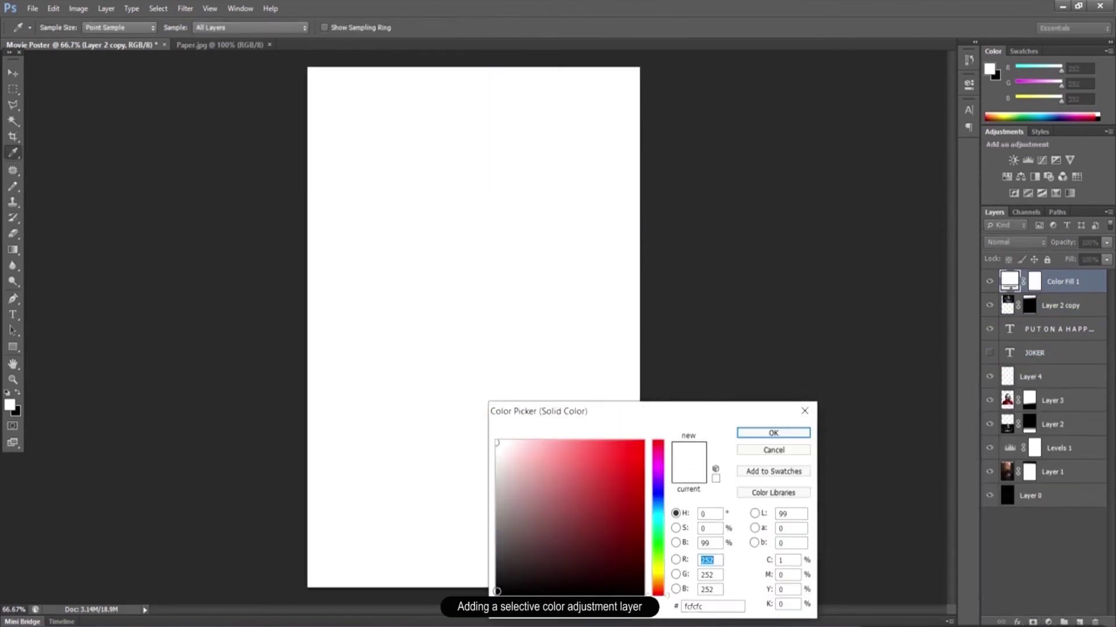
click(497, 591)
click(773, 433)
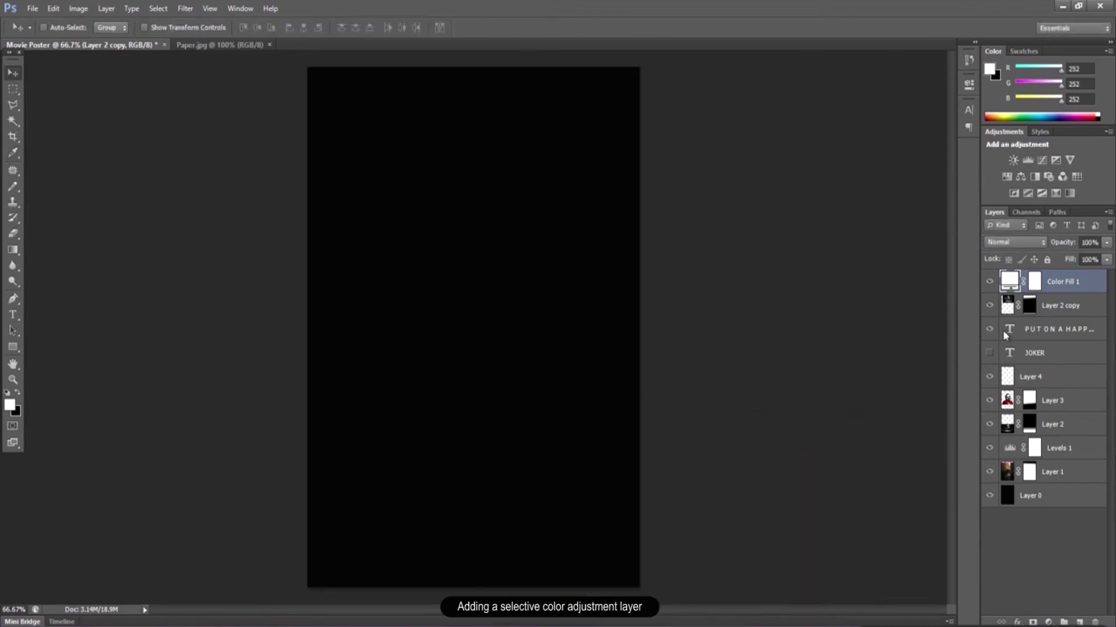
Set the Color Fill 1 layer's Fill to 50% and Opacity to 50%.
click(1090, 260)
text(0)
key(Return)
text(0)
key(Return)
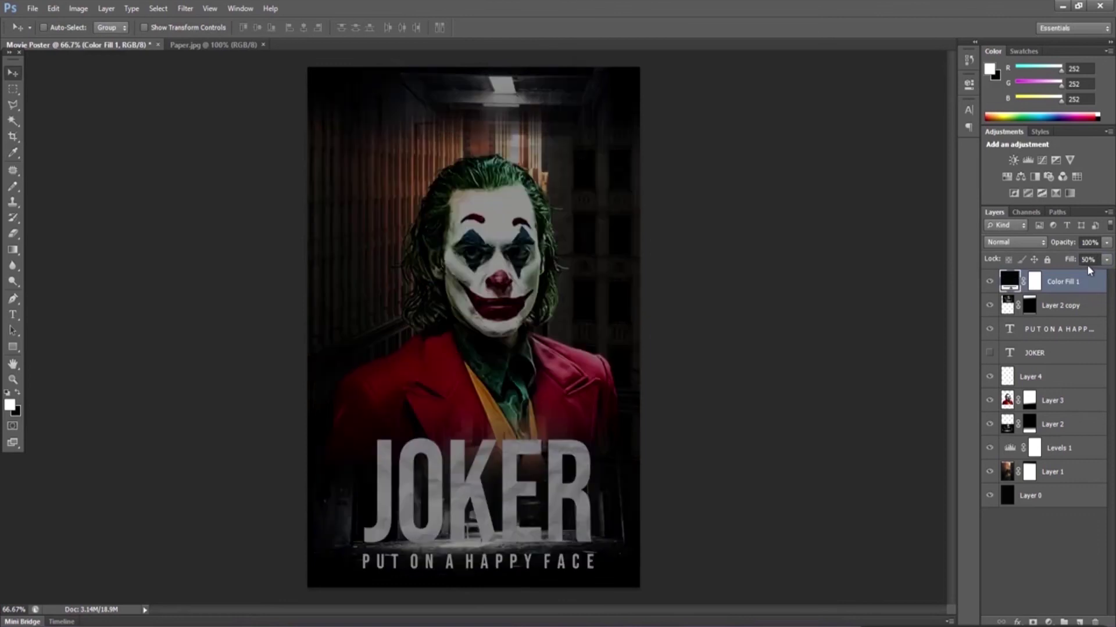
click(1090, 242)
text(50)
key(Return)
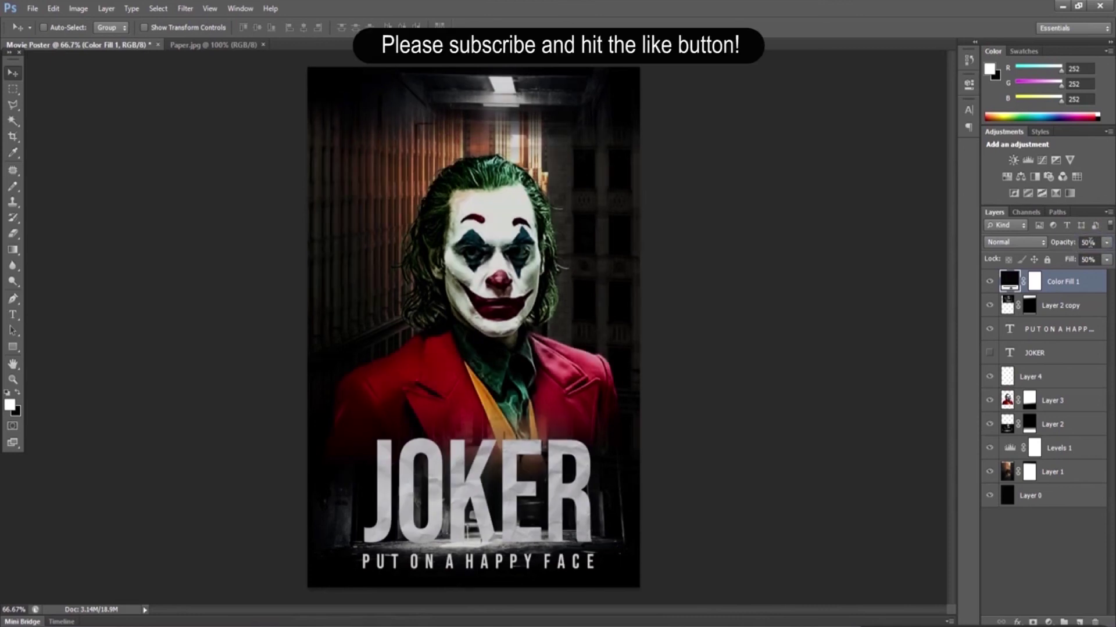